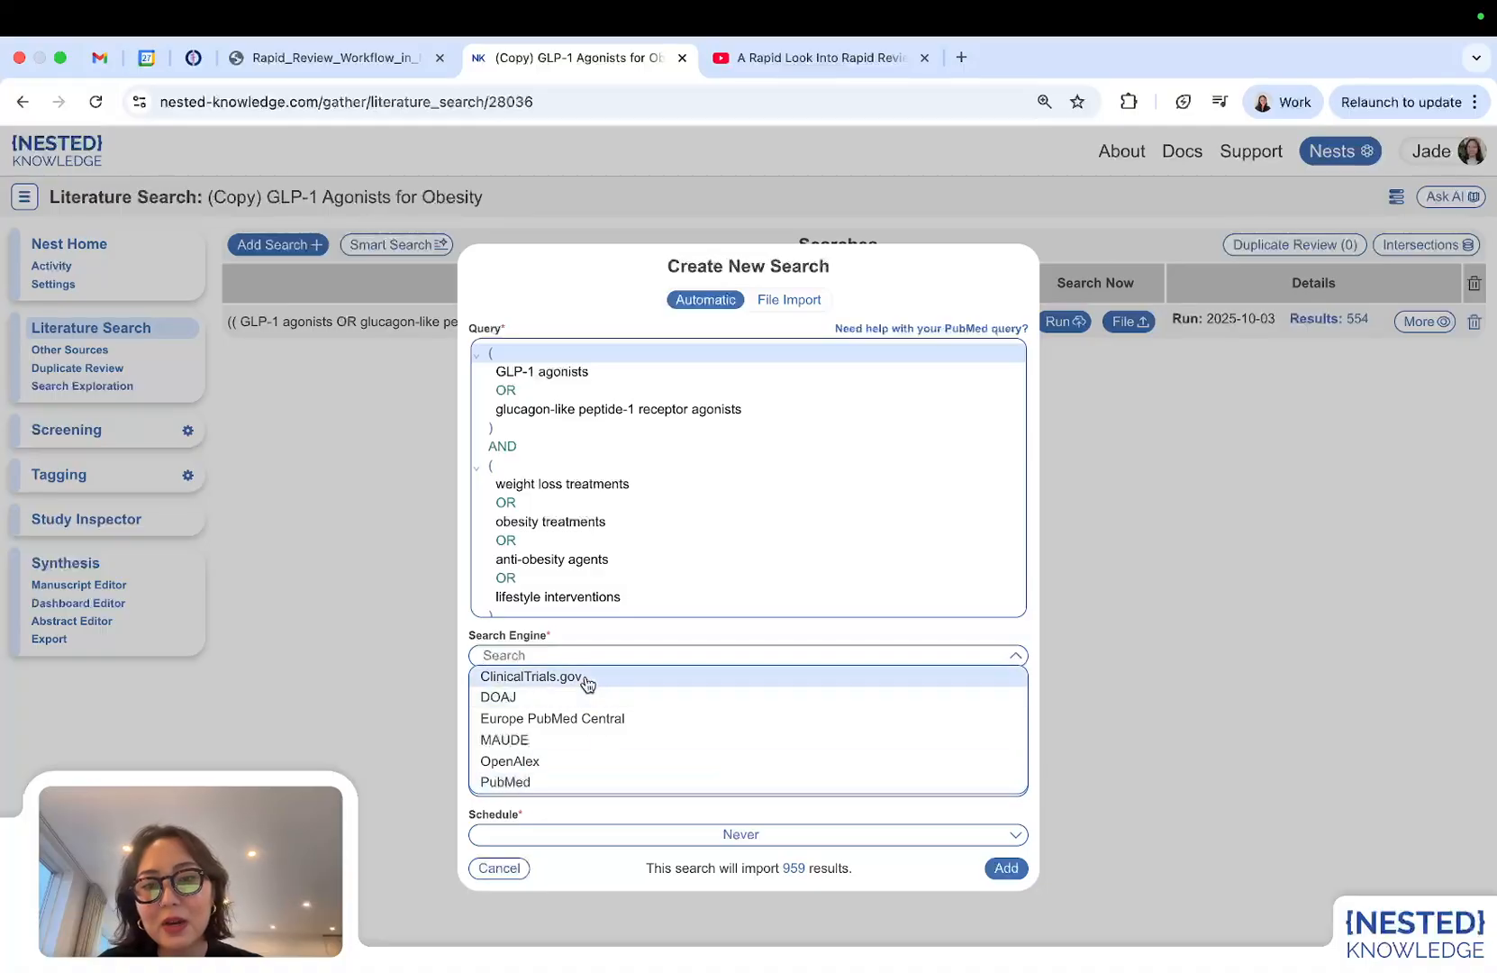
Set the new search to use PubMed and filter by a start date of 01/01/2015.
left_click(557, 783)
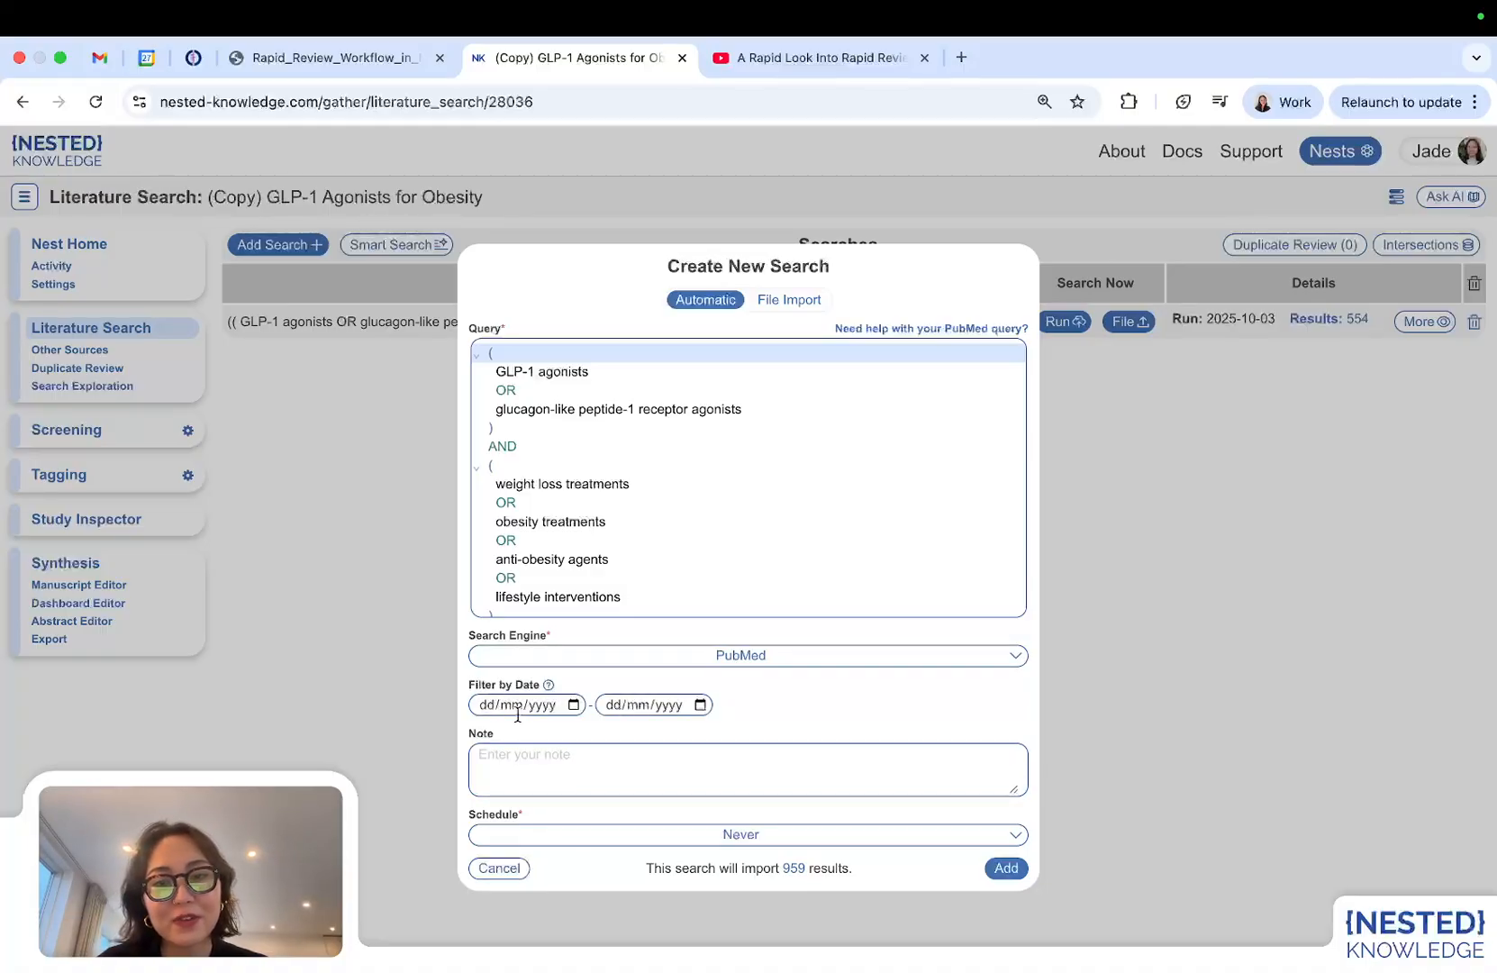
left_click(487, 704)
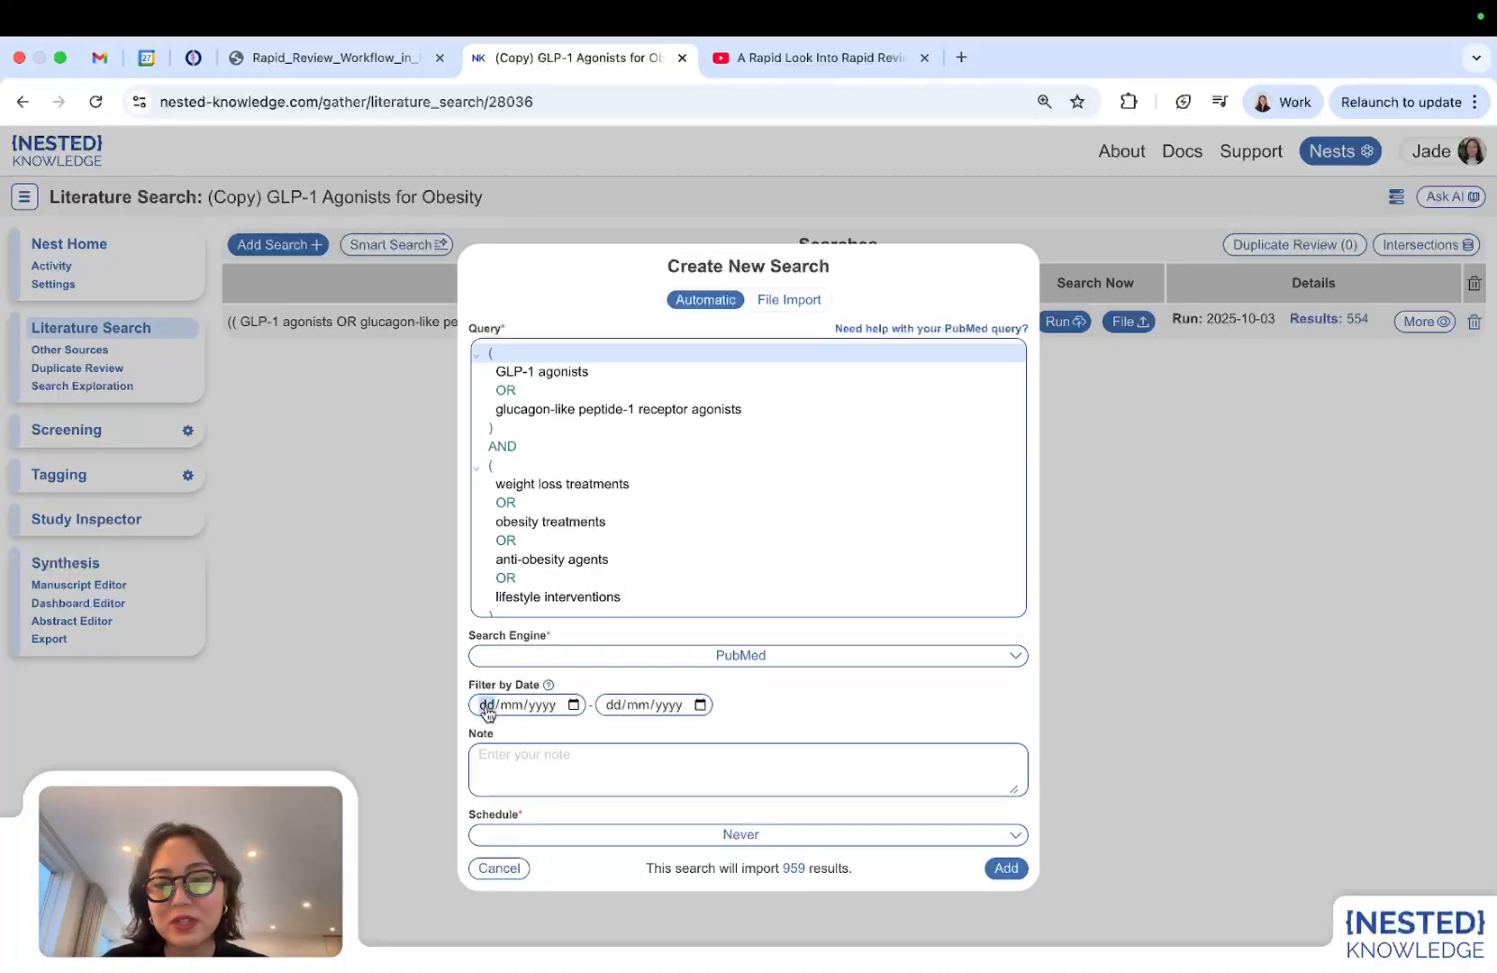
type("01/01/")
type("2")
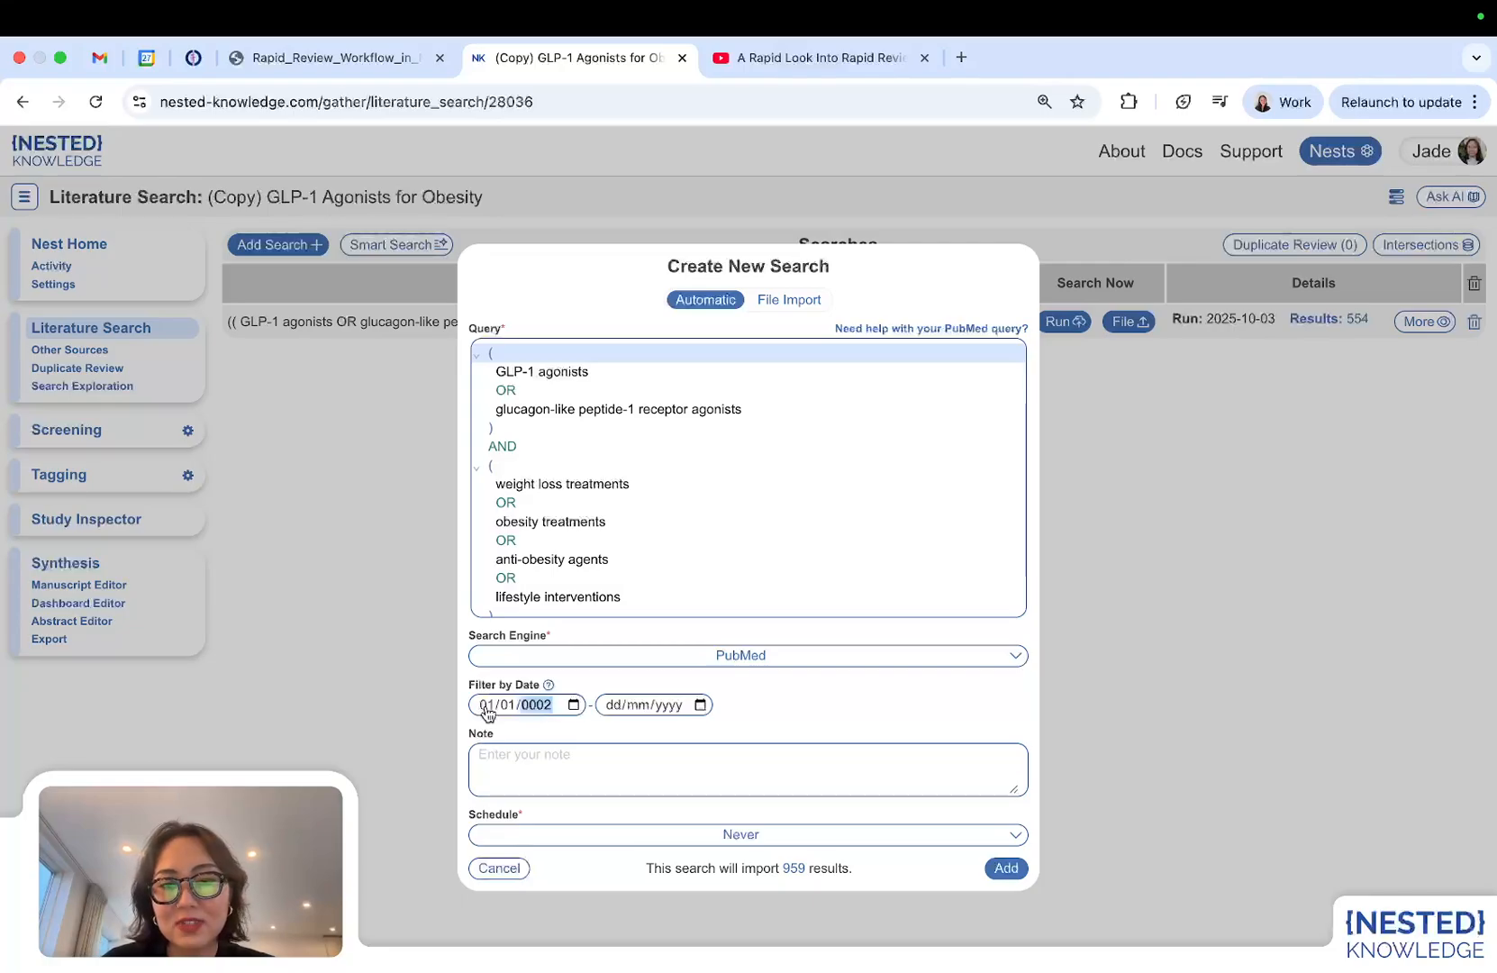
type("015")
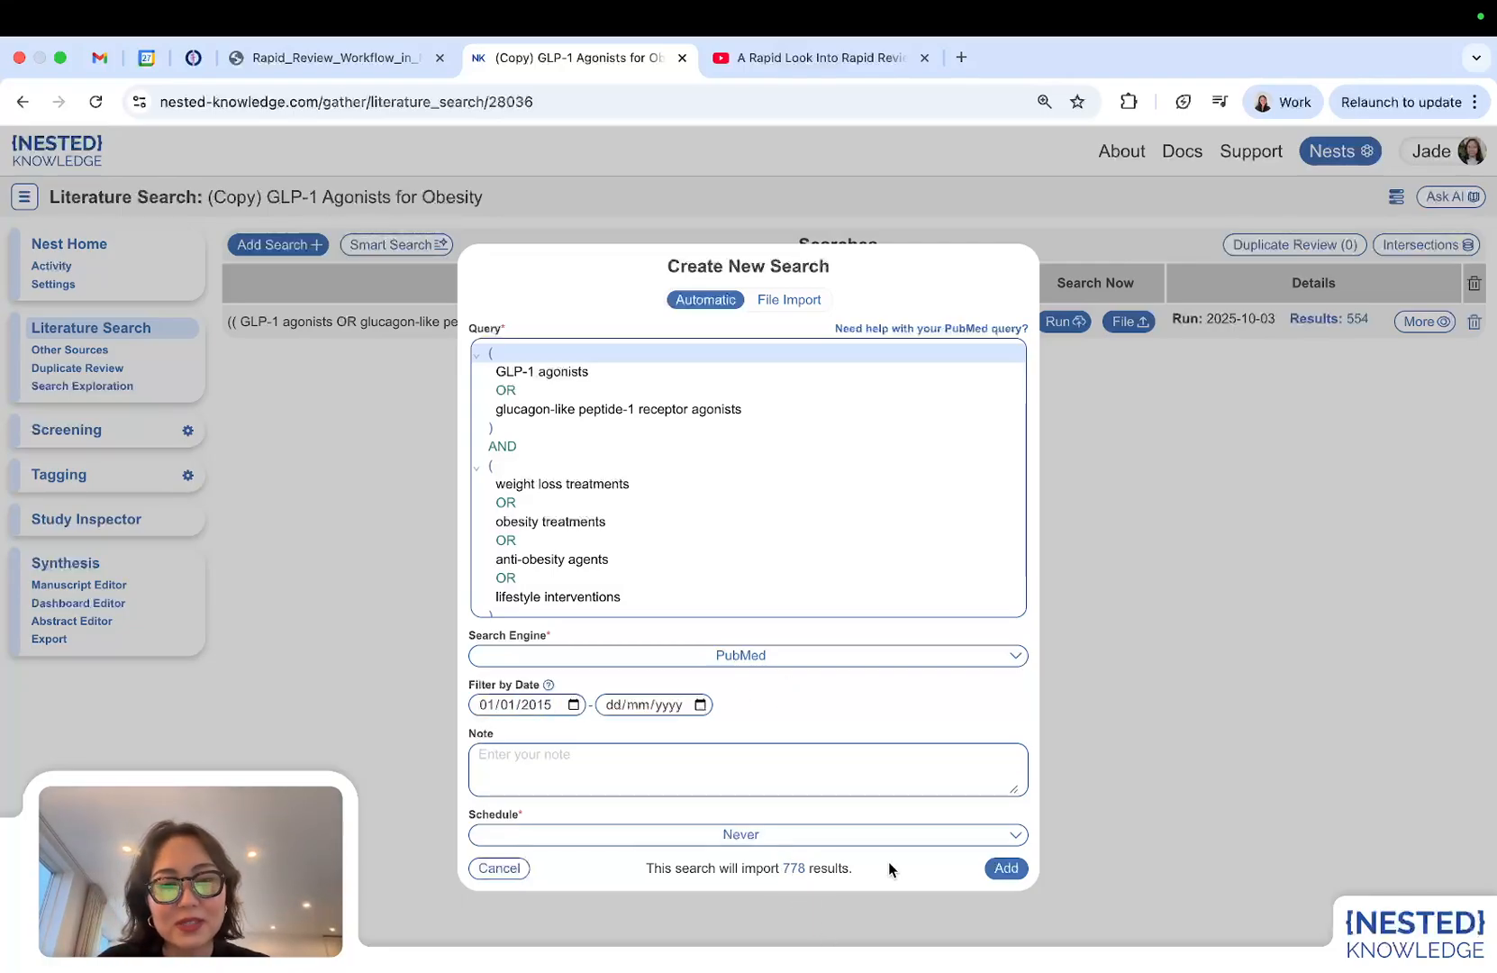
View the schedule options for the new search and close the search form.
left_click(891, 836)
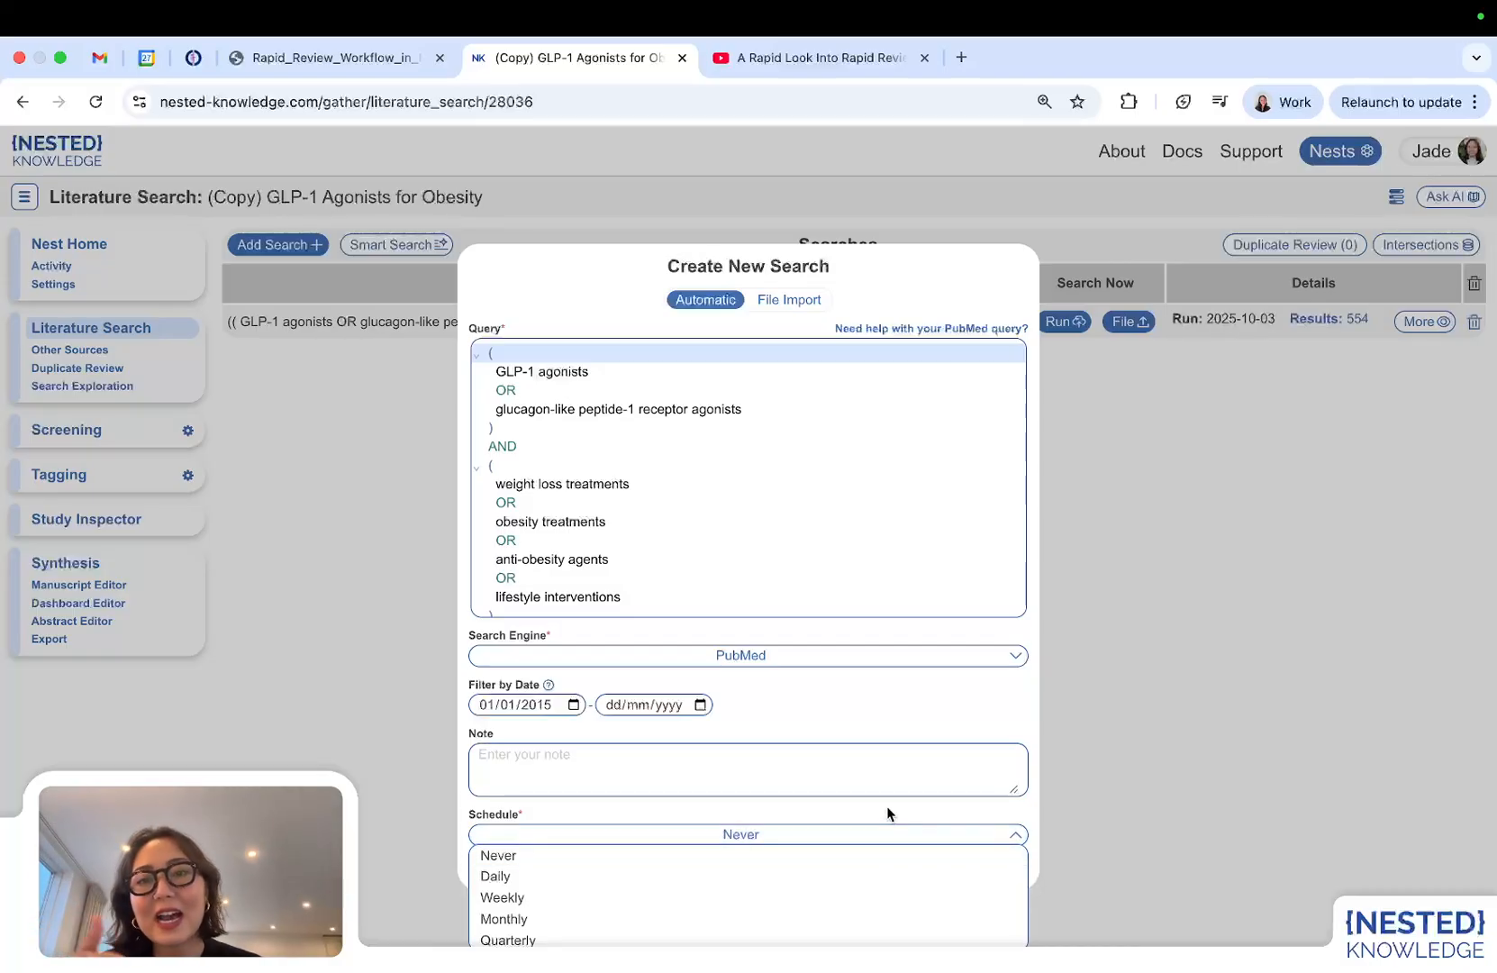
left_click(1008, 705)
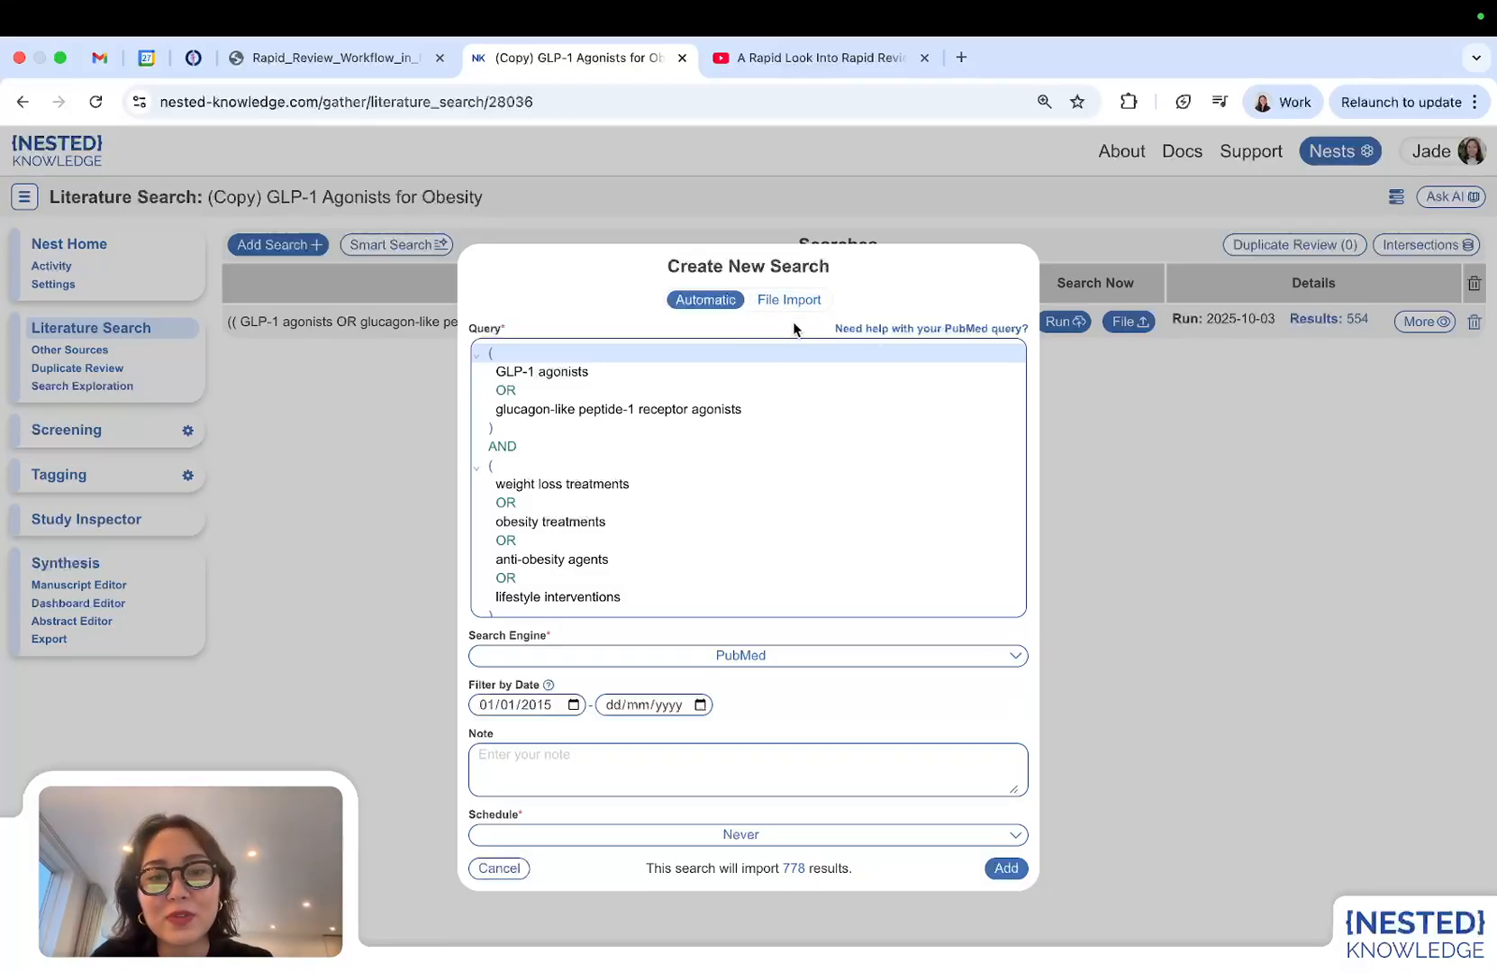
left_click(1005, 867)
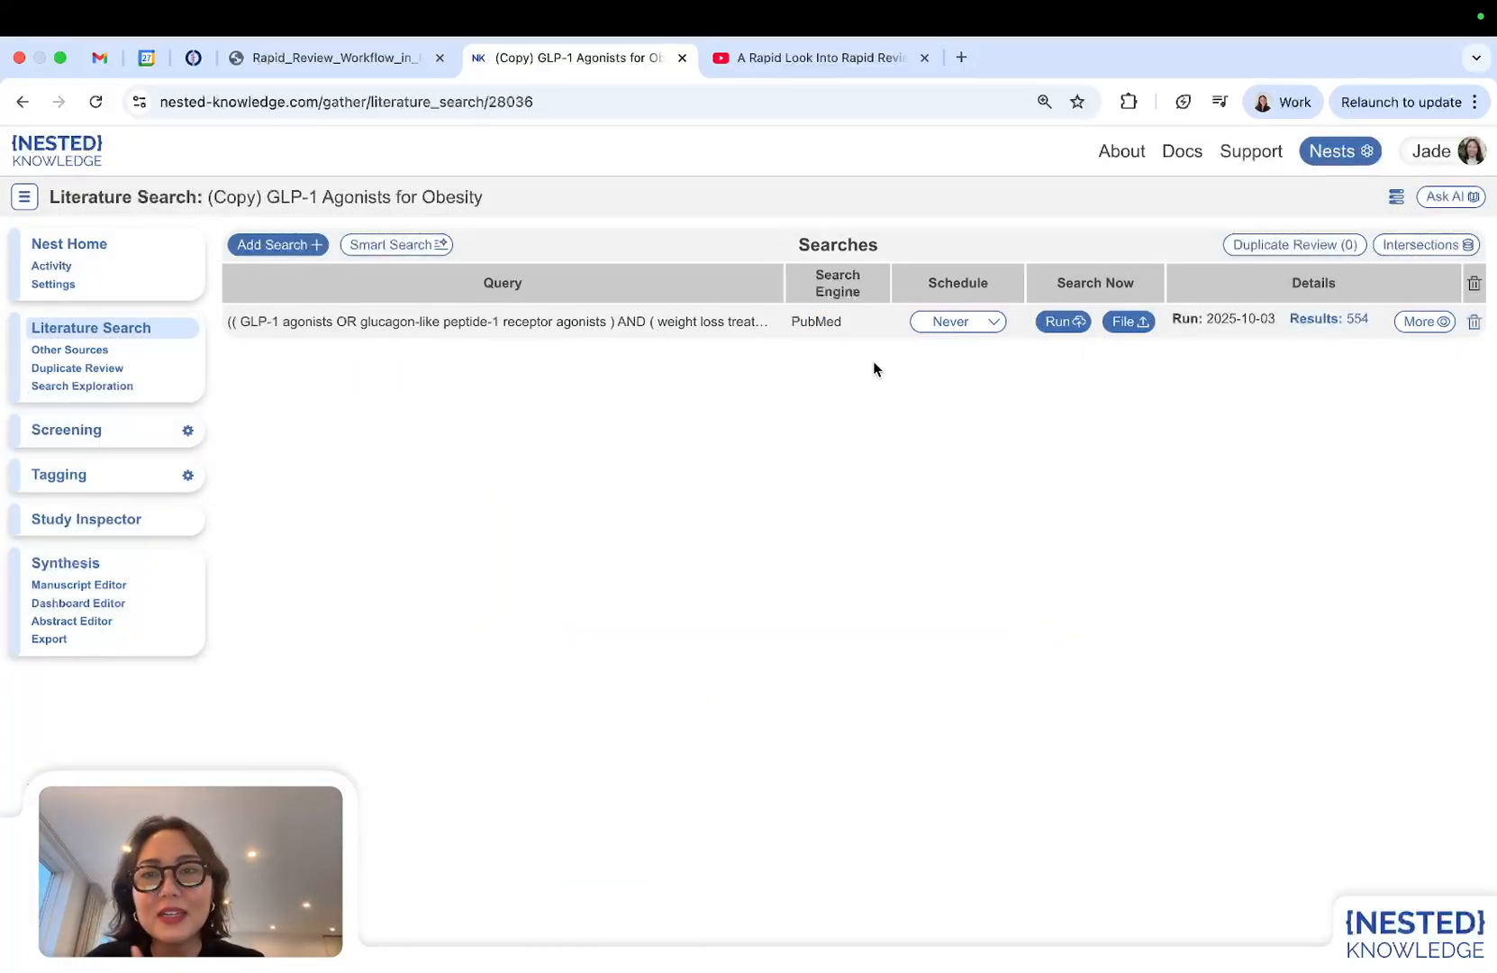
Open the screening configuration and review the Study Design, Body Mass Index (BMI) and Body Weight abstract criteria.
left_click(188, 432)
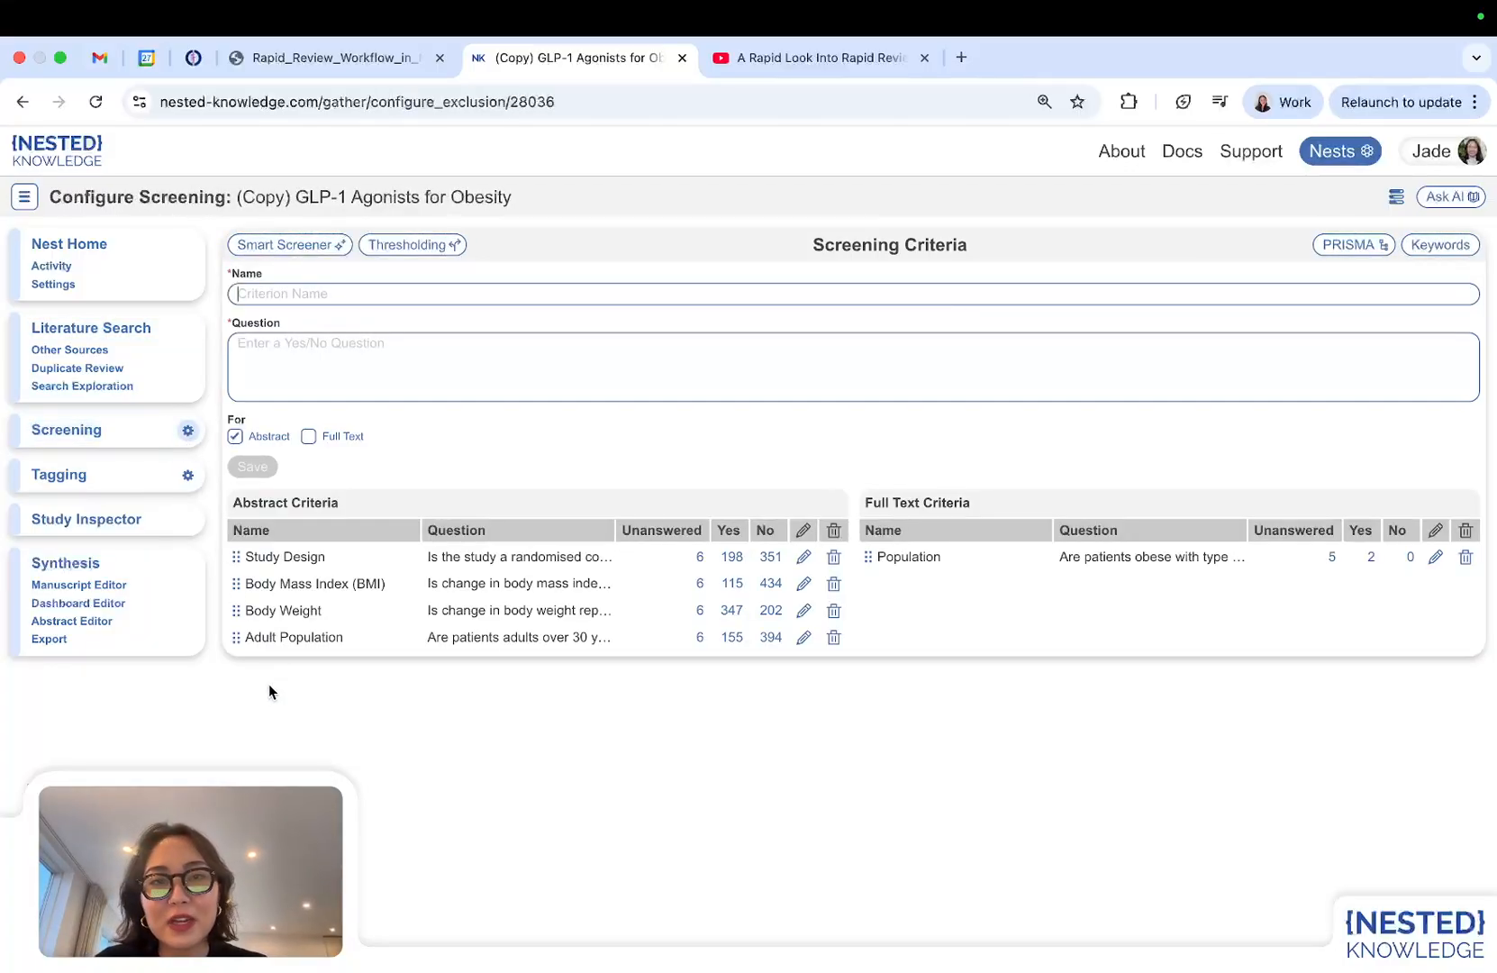
left_click(803, 556)
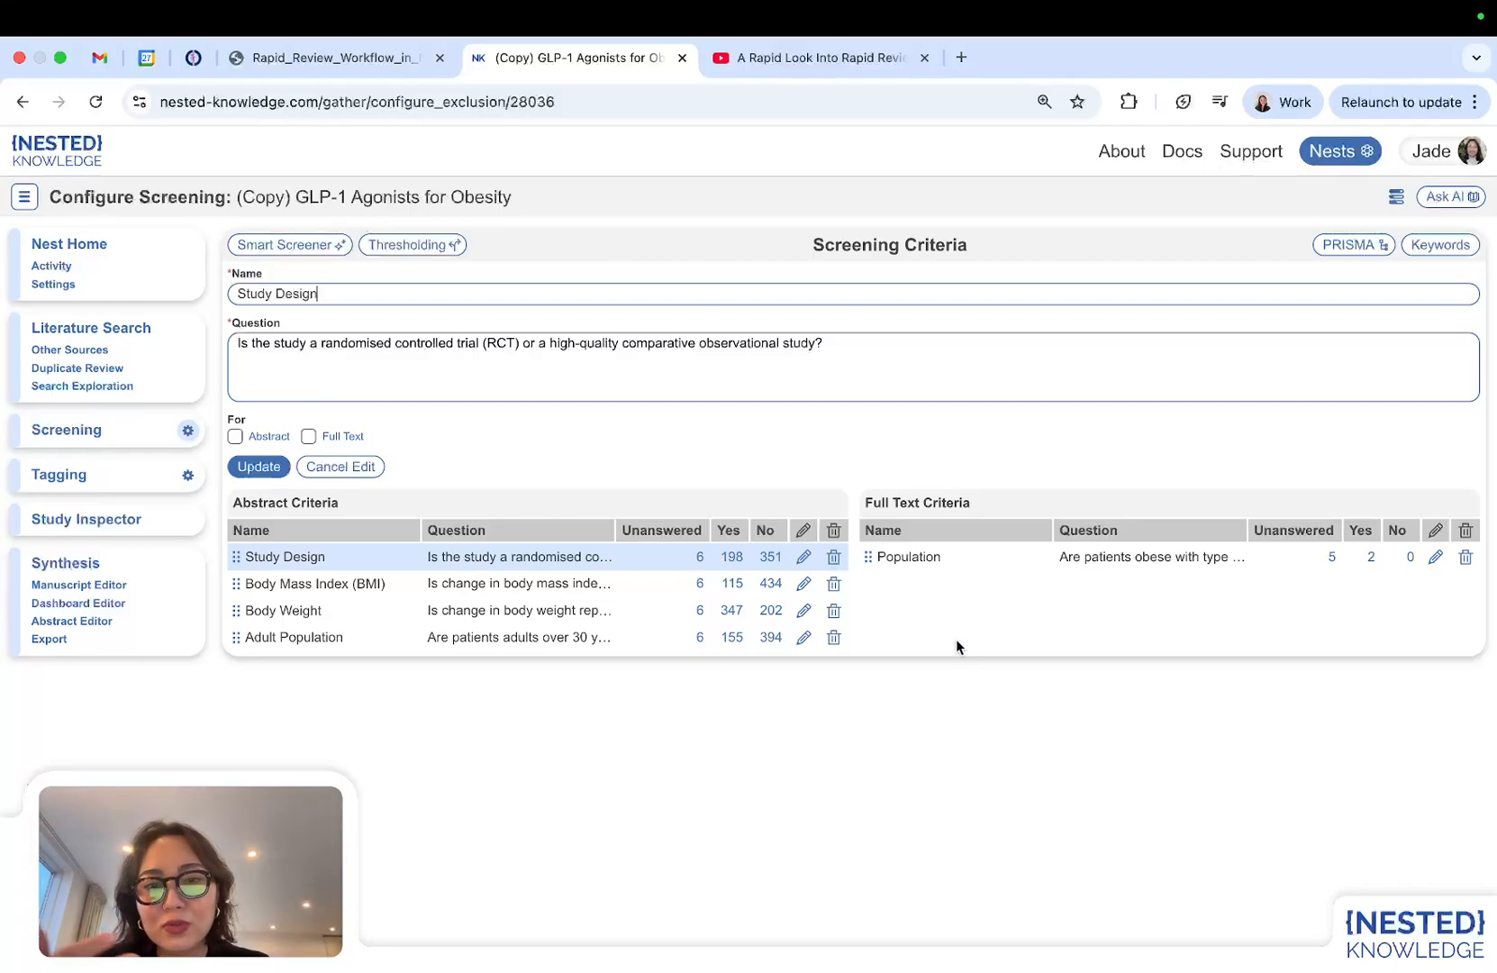
left_click(803, 584)
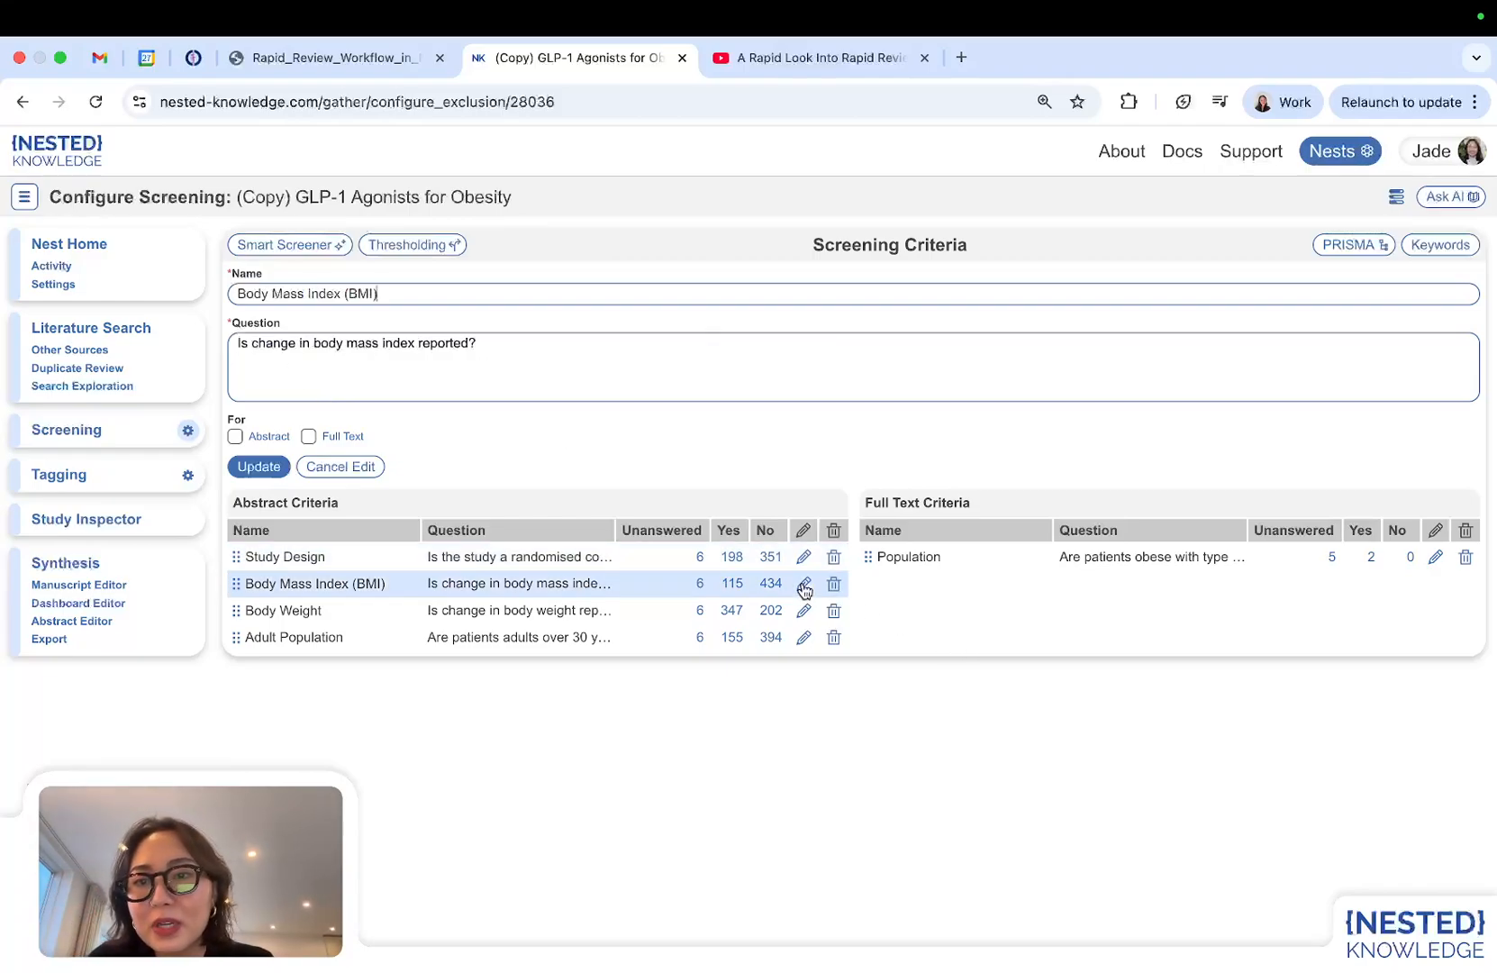
left_click(803, 611)
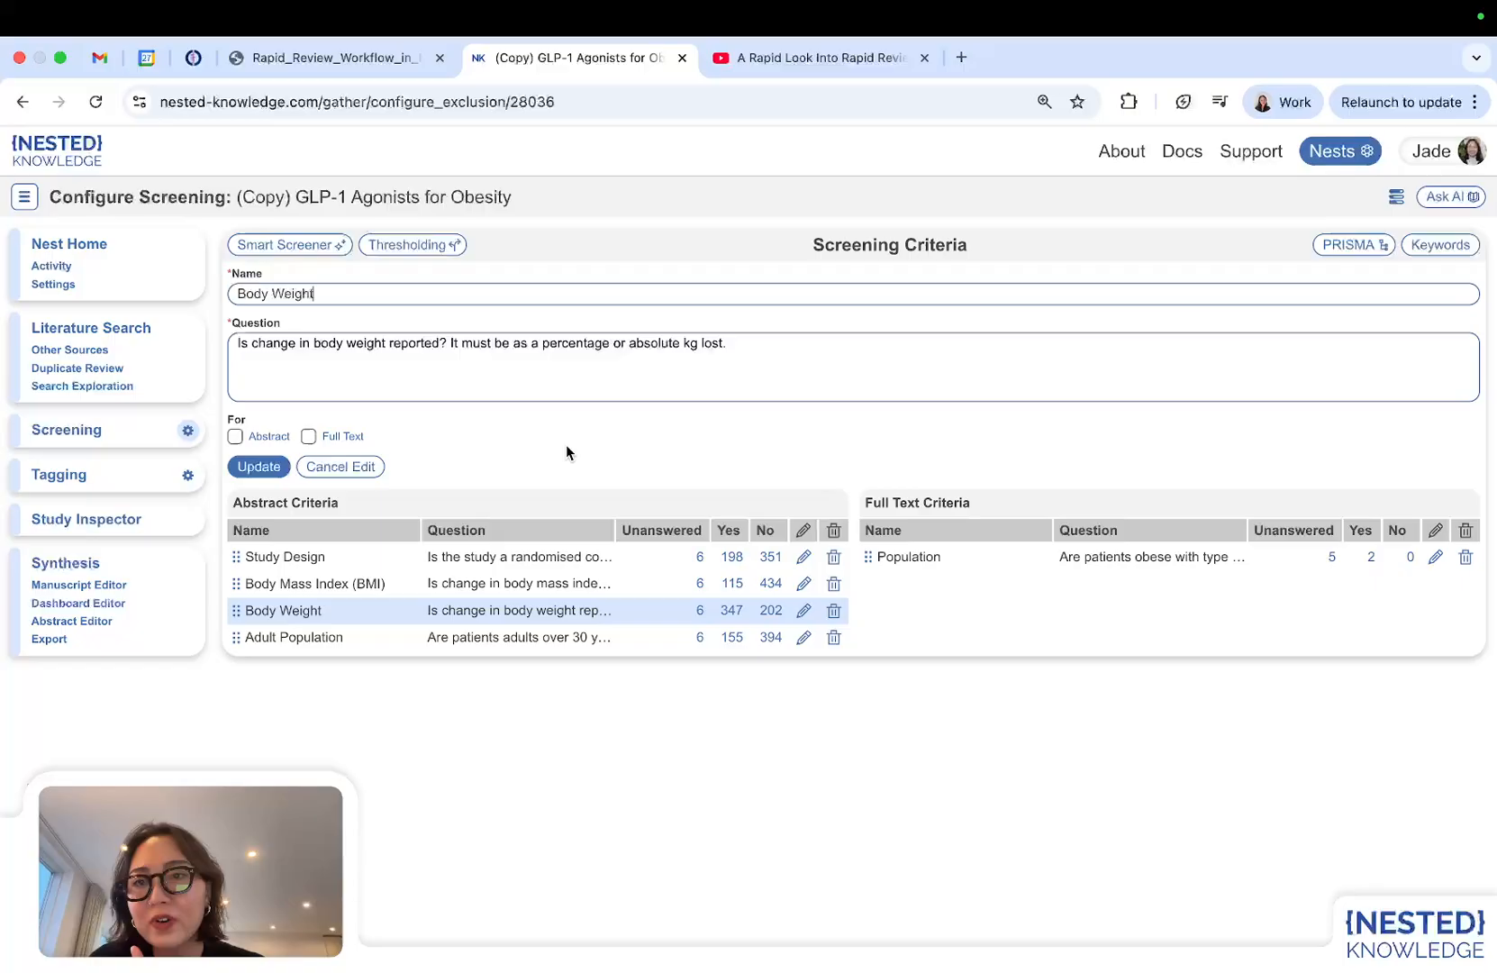
View the Smart Screener generation options and close them without generating.
left_click(280, 247)
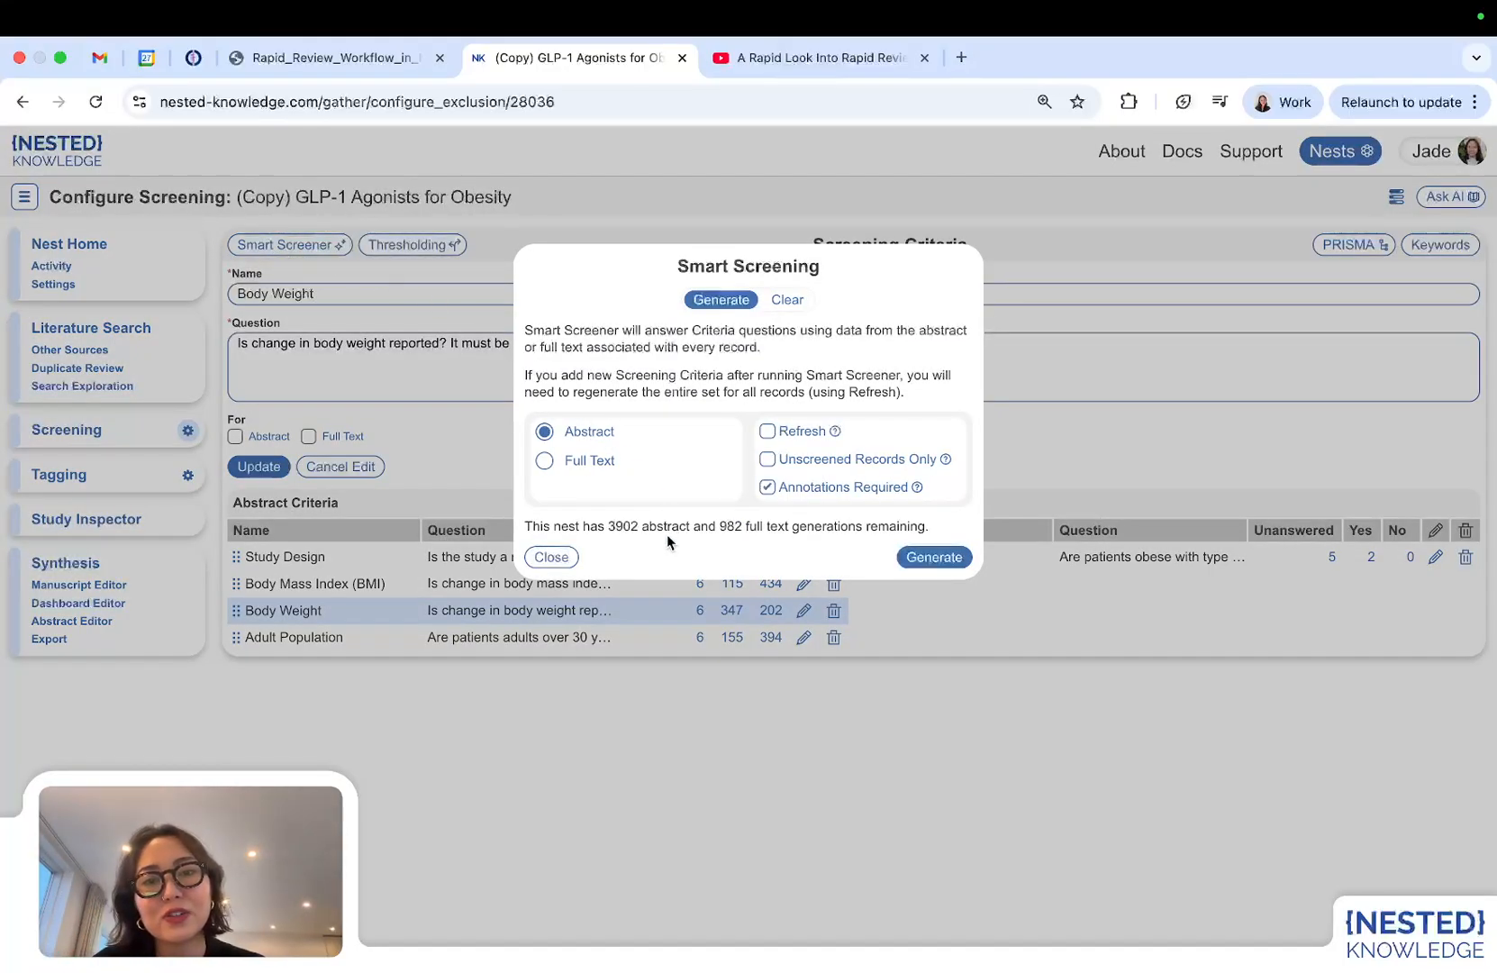
left_click(528, 662)
left_click(528, 662)
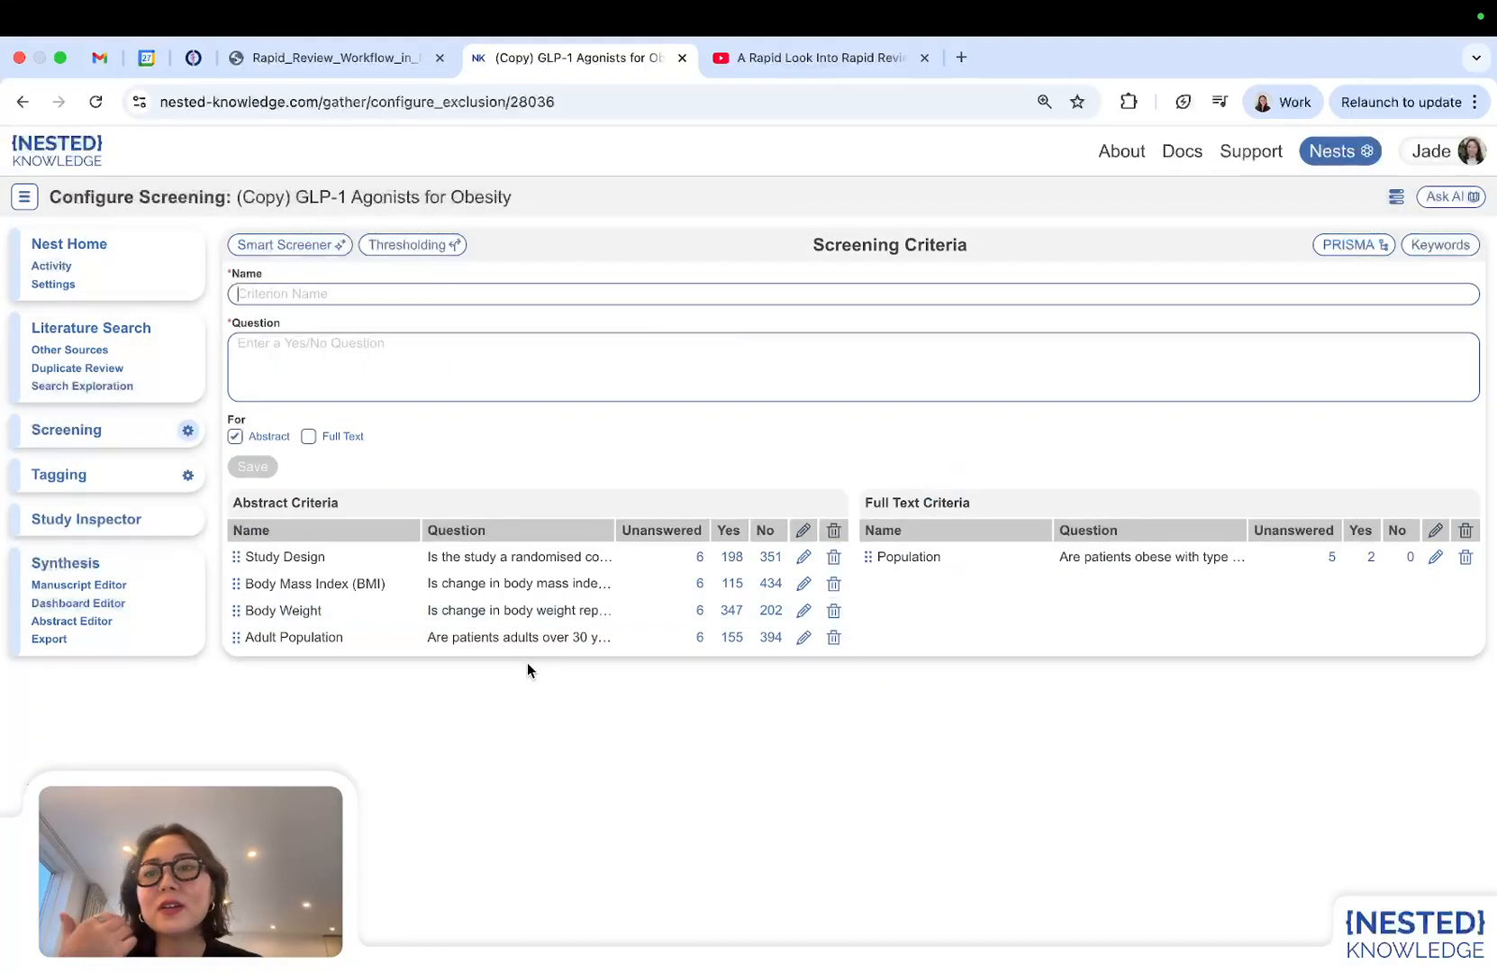
Open the Screening module and examine the current record's answers and supporting abstract text for each abstract criterion.
left_click(56, 432)
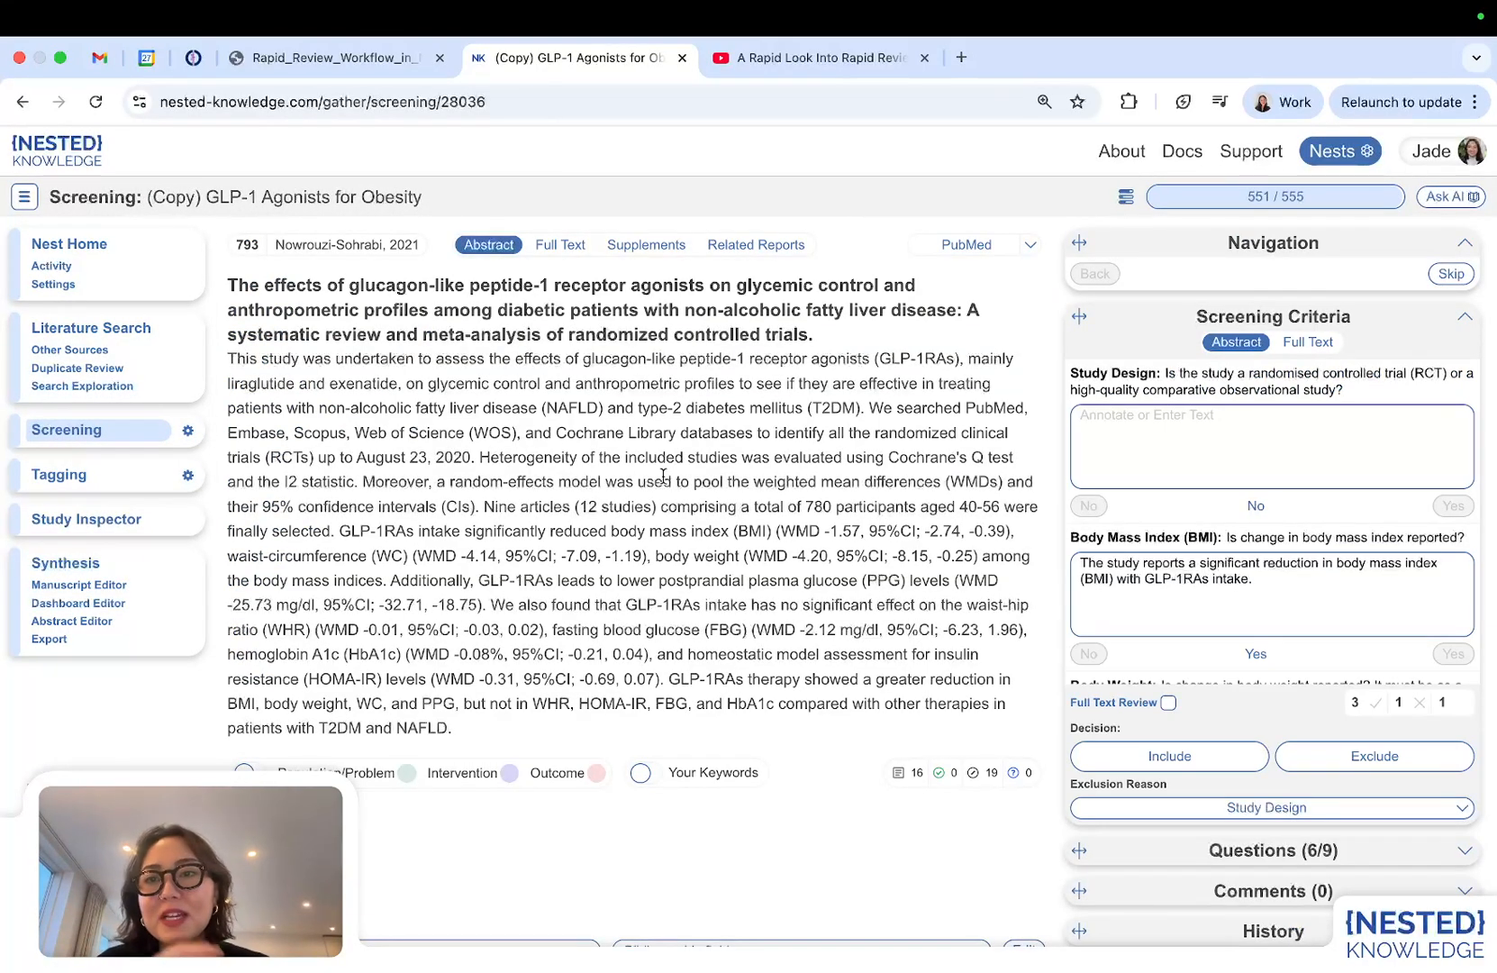
scroll(1327, 592, "down", 2)
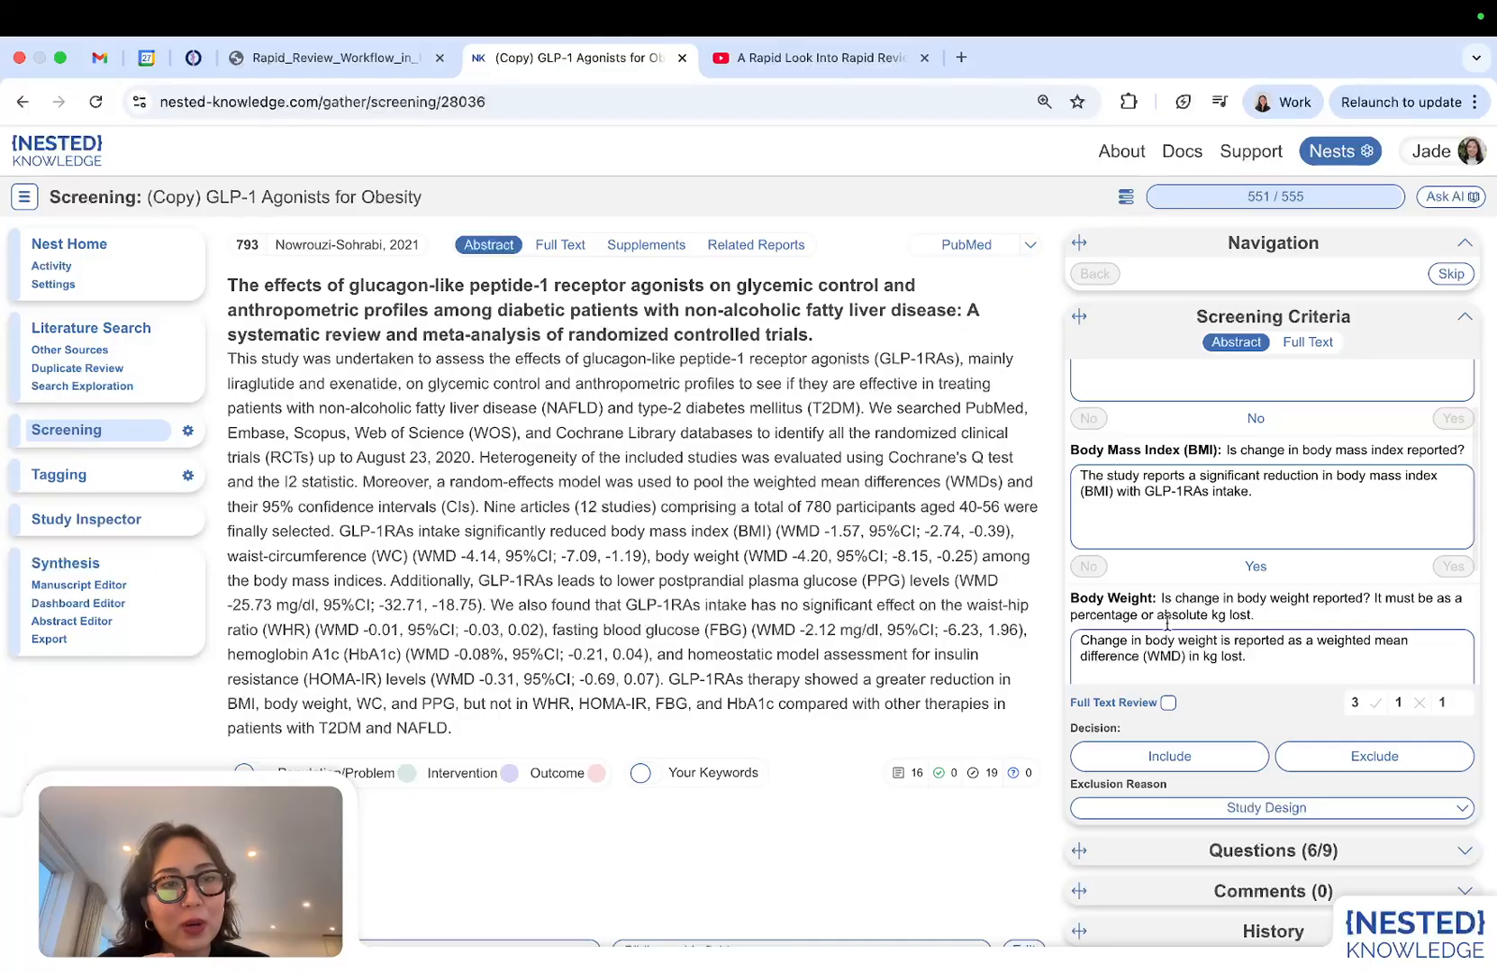
mouse_move(1287, 449)
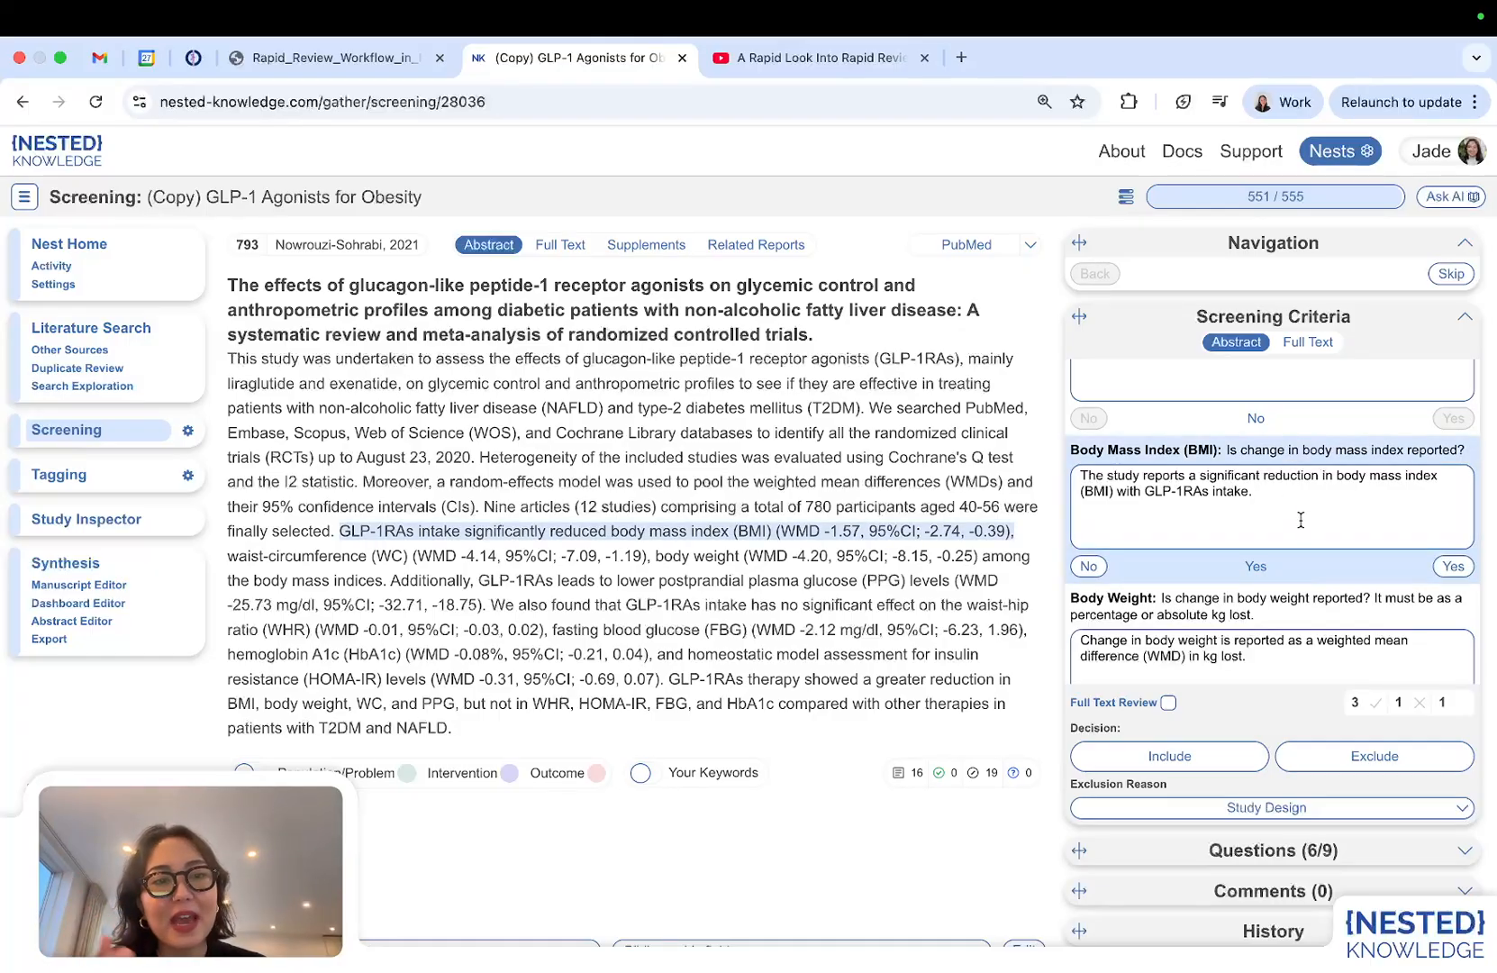
scroll(1299, 520, "down", 4)
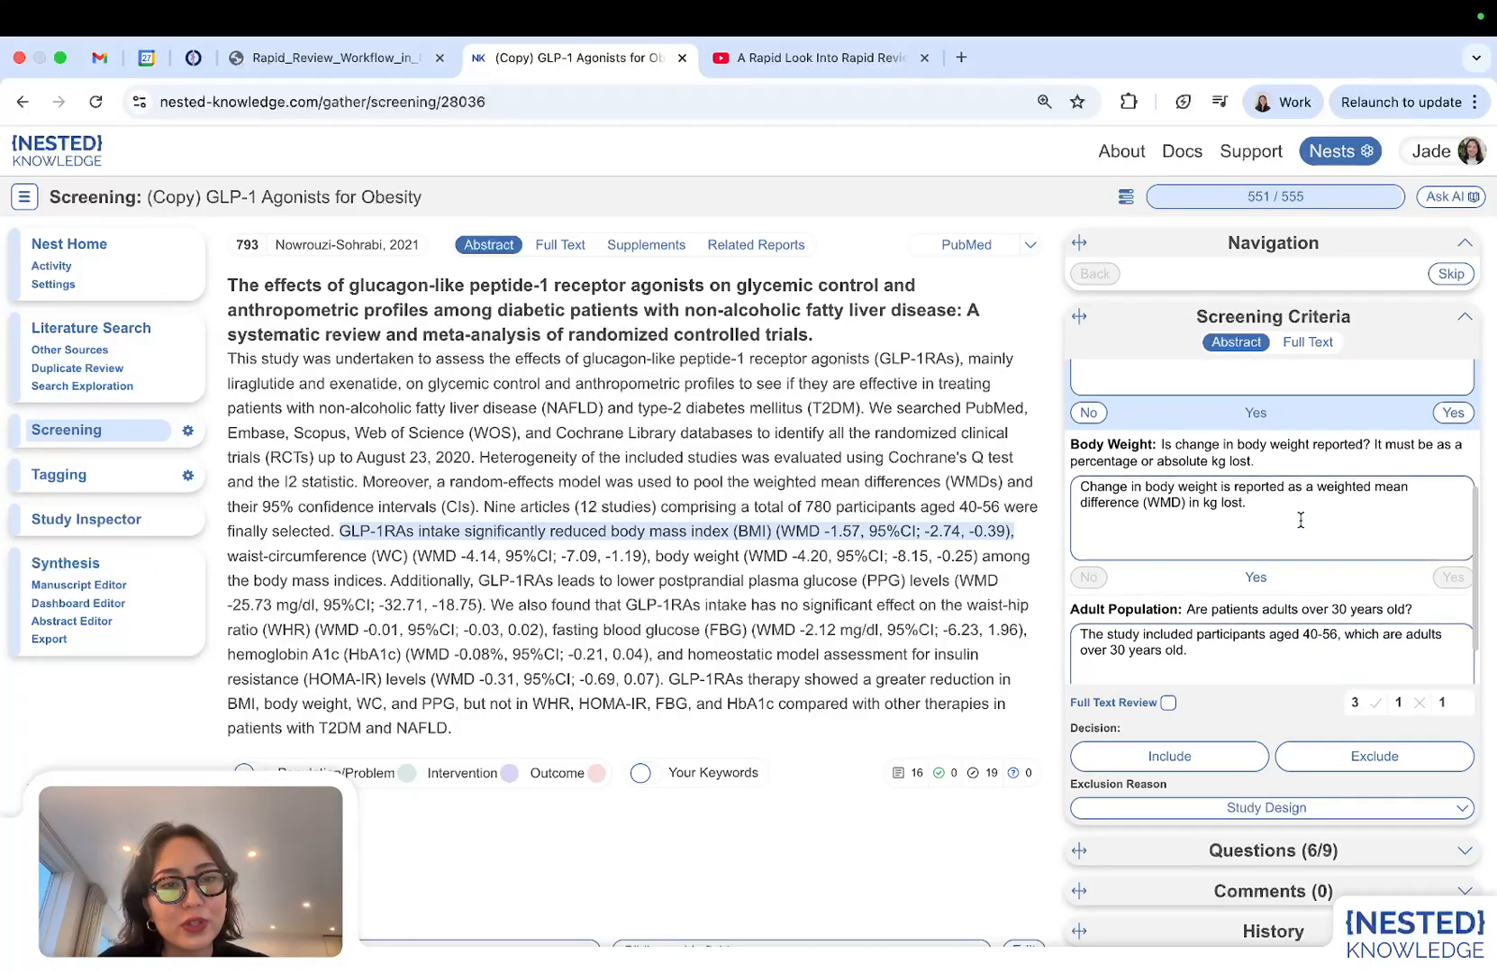
mouse_move(1257, 421)
mouse_move(1270, 567)
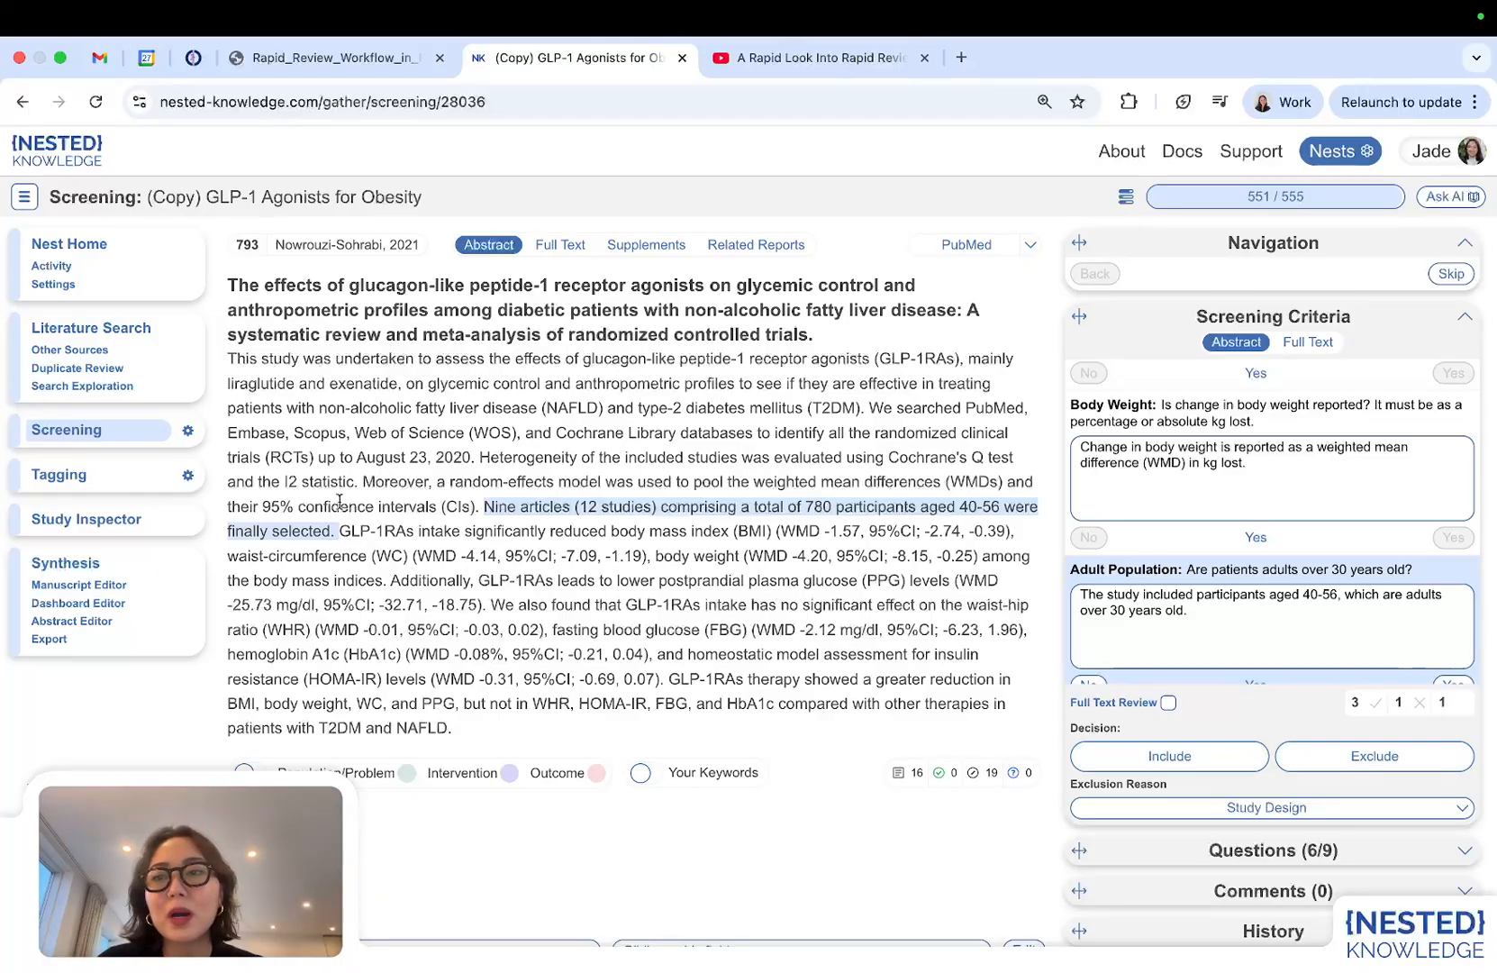
In the screening configuration, try a threshold of 4 criteria satisfied for both criteria types, and close the dialog without applying it.
left_click(187, 429)
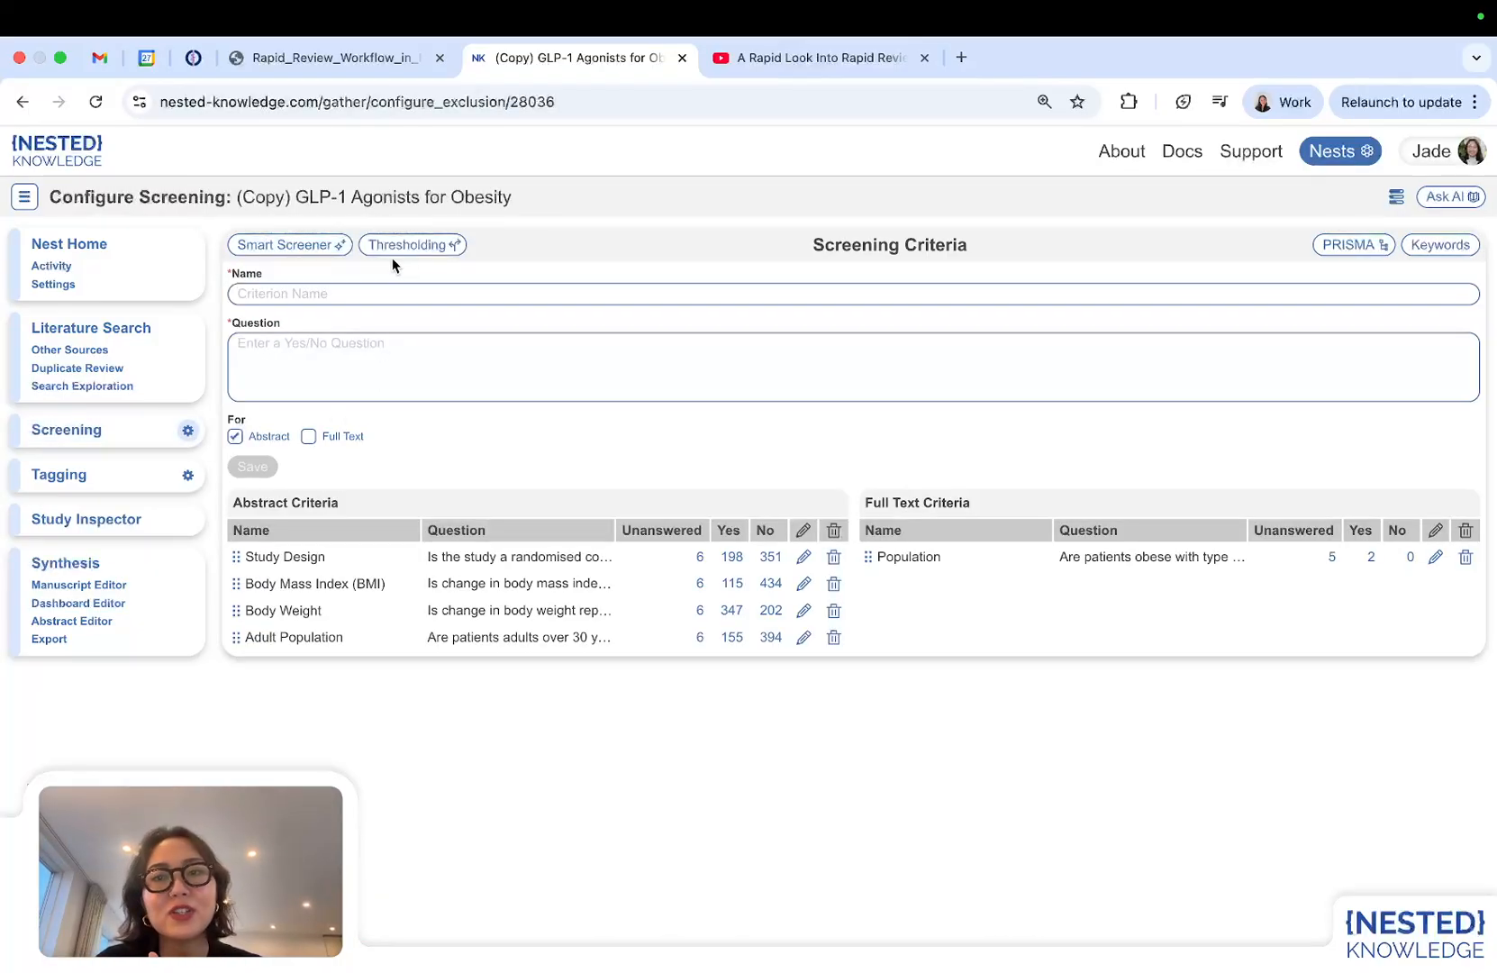
left_click(424, 246)
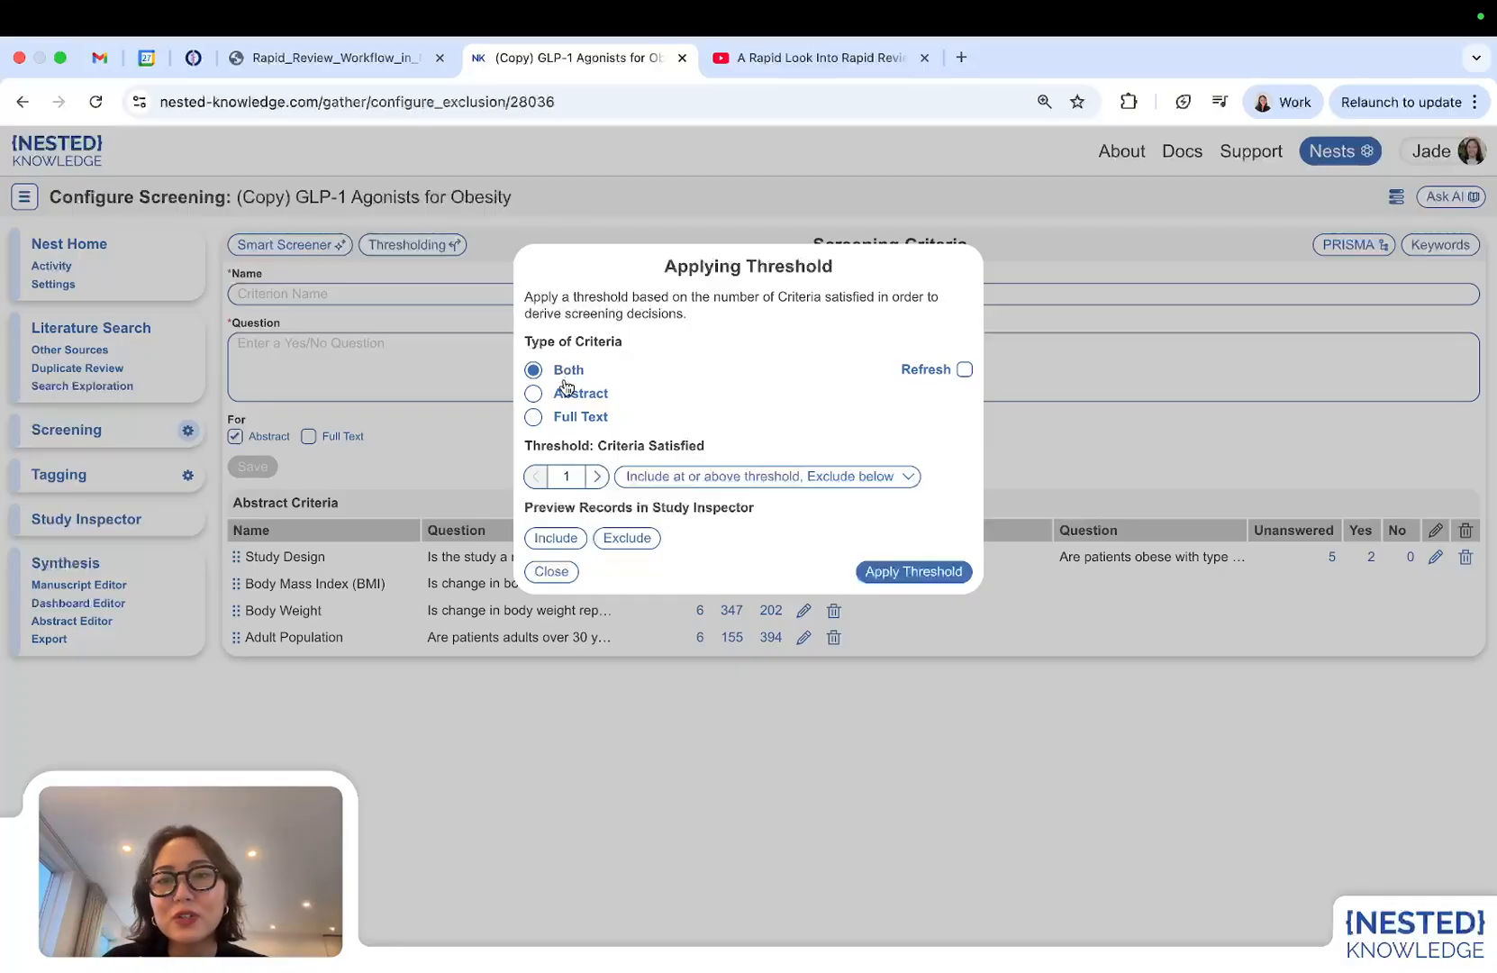
left_click(596, 476)
left_click(596, 476)
left_click(596, 476)
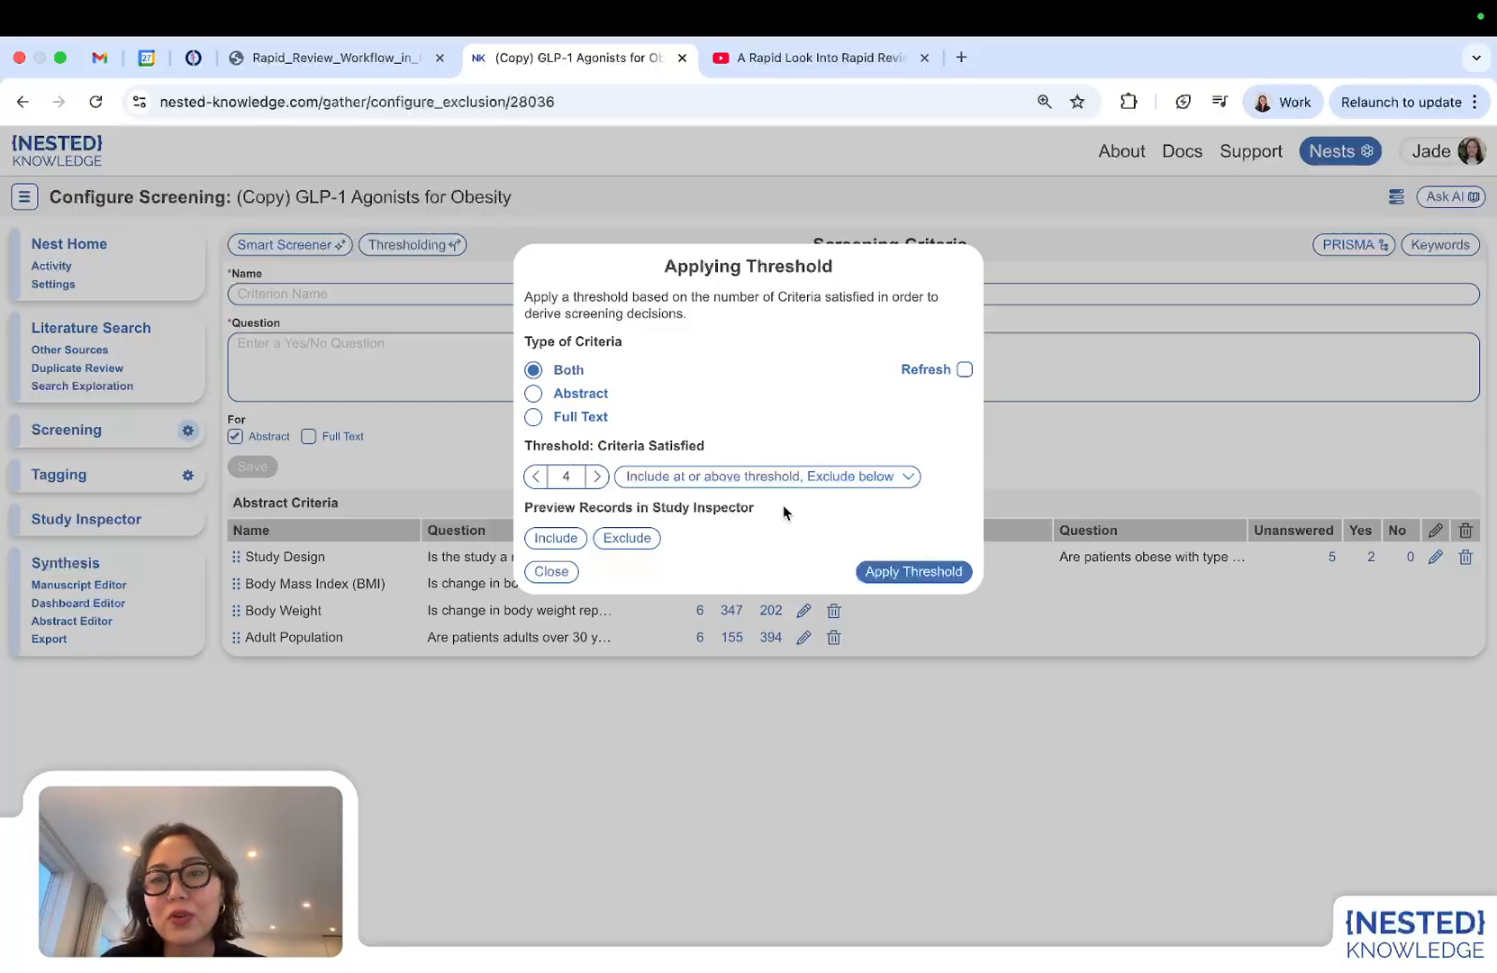
left_click(749, 655)
Open the tagging configuration and review the Core Smart Tags types and research question without generating tags.
left_click(186, 476)
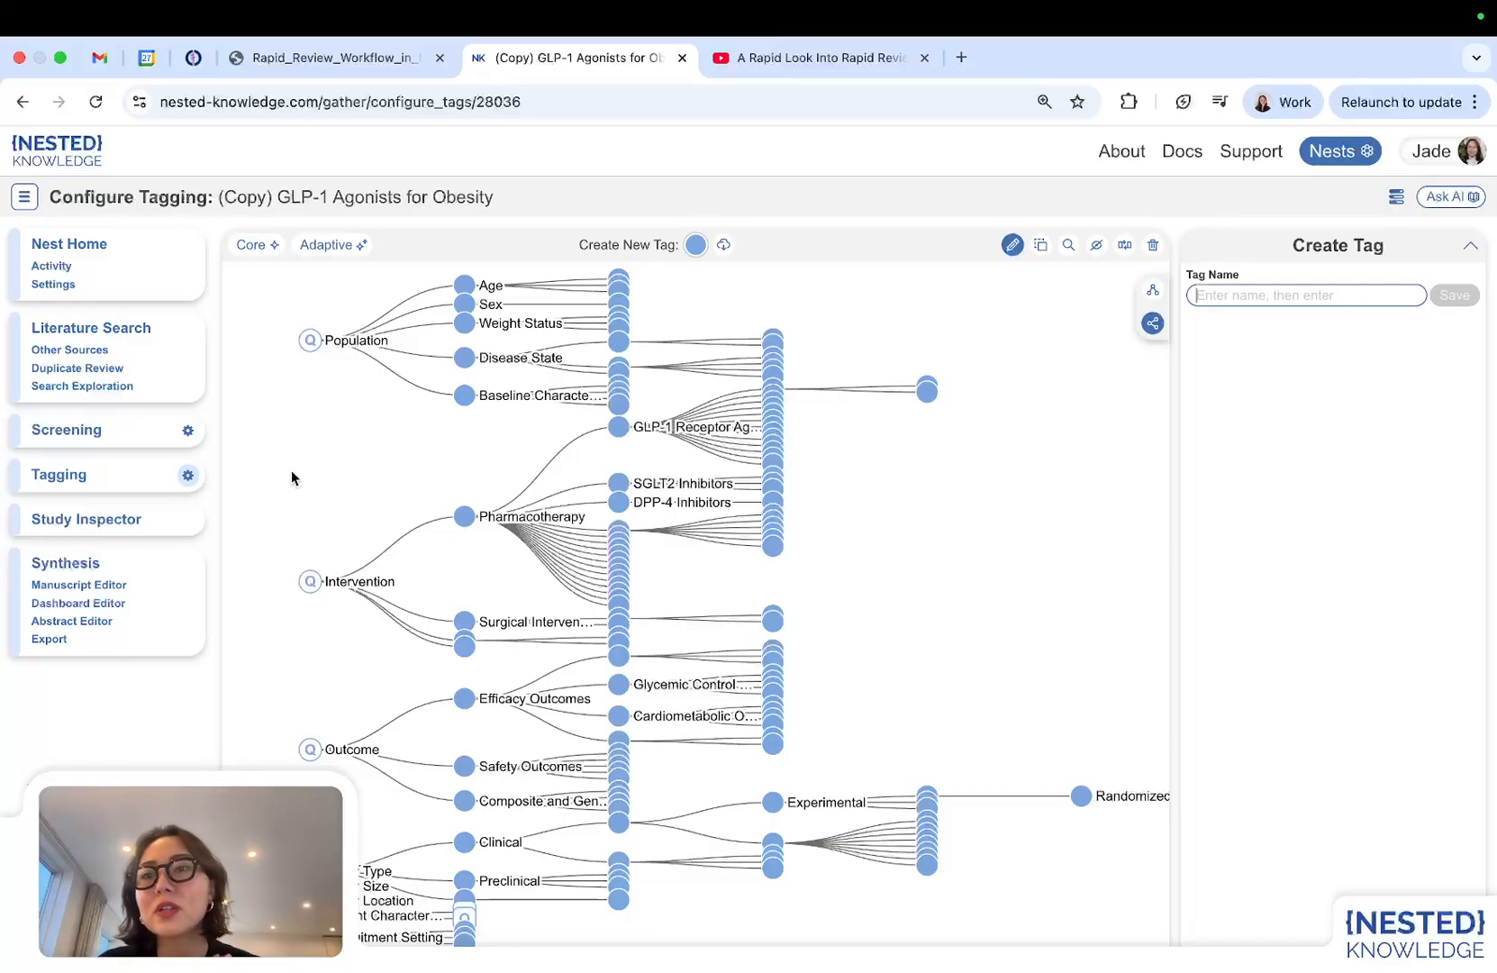
left_click(249, 245)
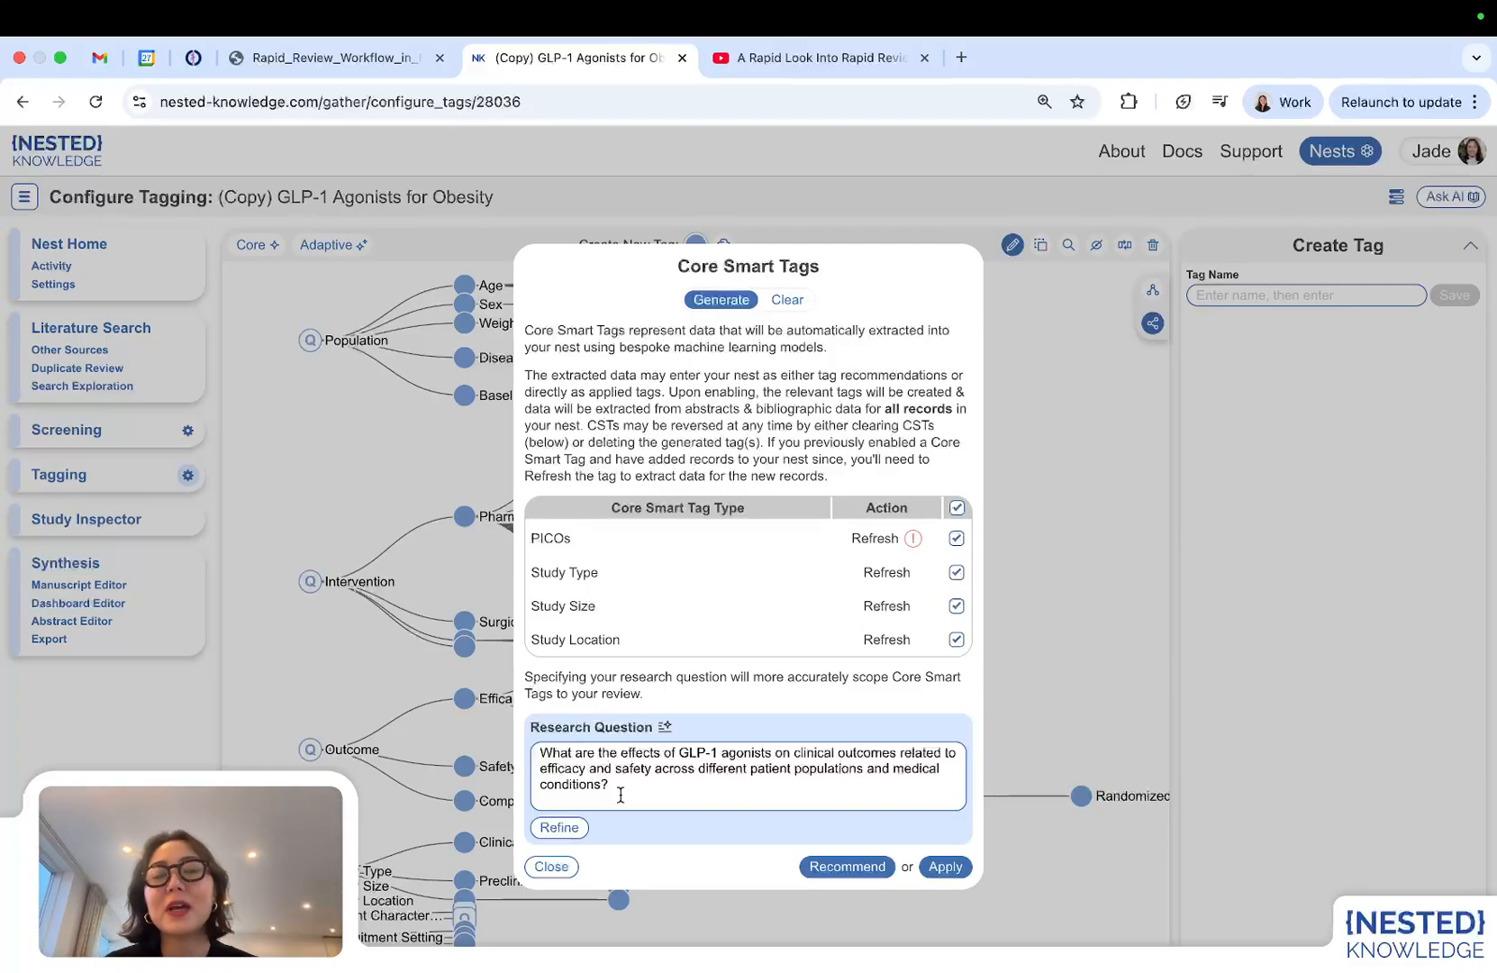
left_click(1033, 656)
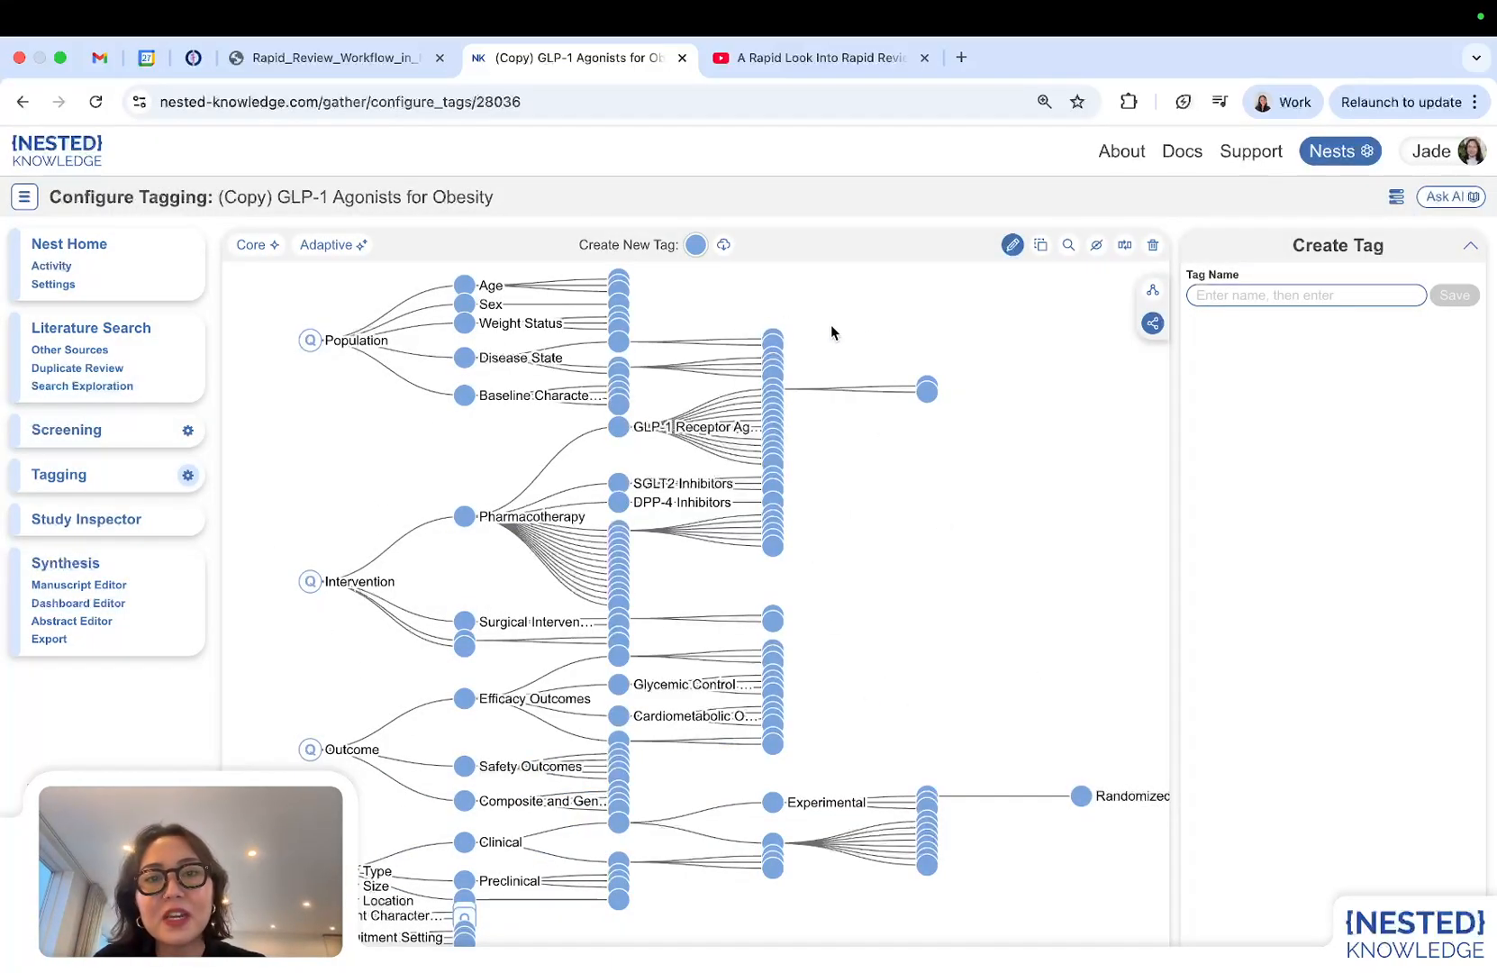
Examine the contents of the Oral Semaglutide tag under Semaglutide in the tag hierarchy.
scroll(830, 331, "up", 3)
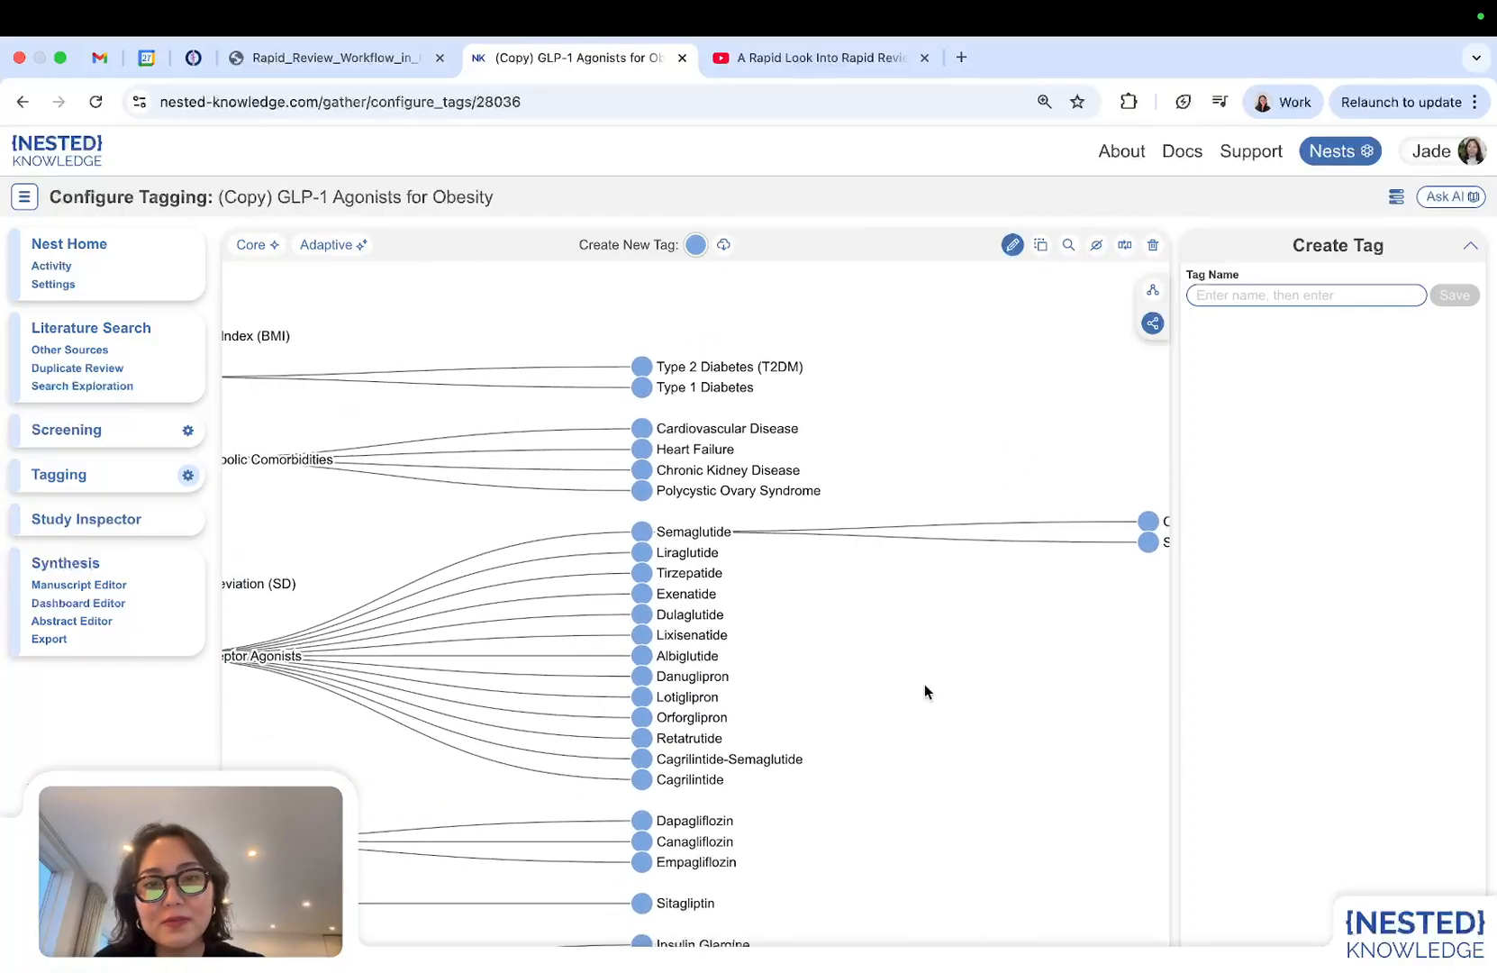
left_click_drag(924, 685, 684, 707)
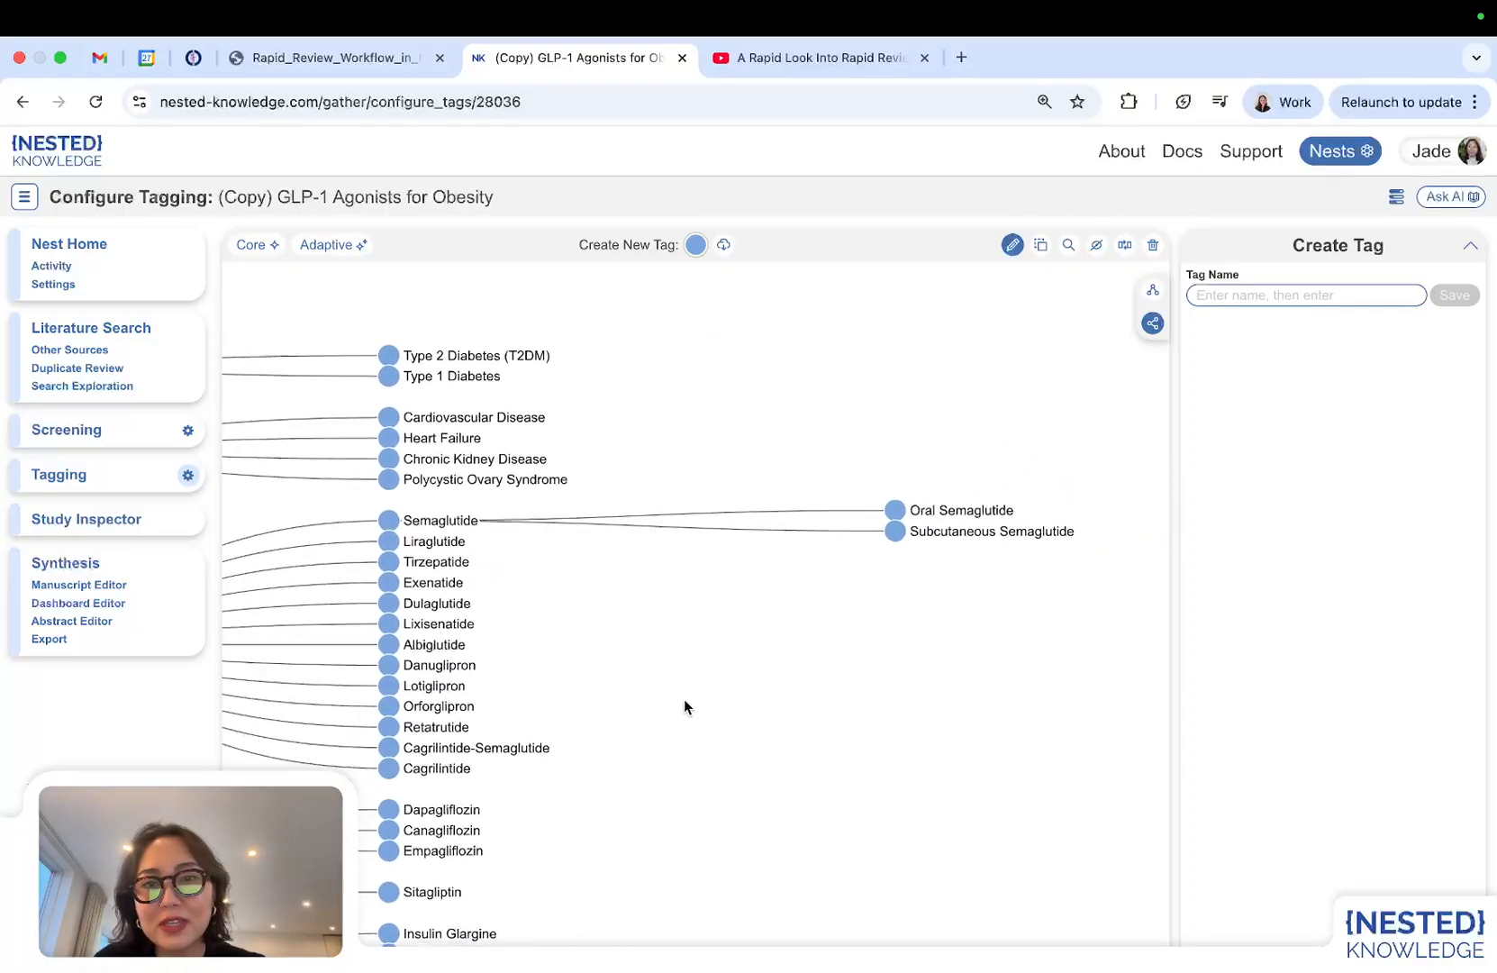
left_click(1070, 247)
left_click(886, 514)
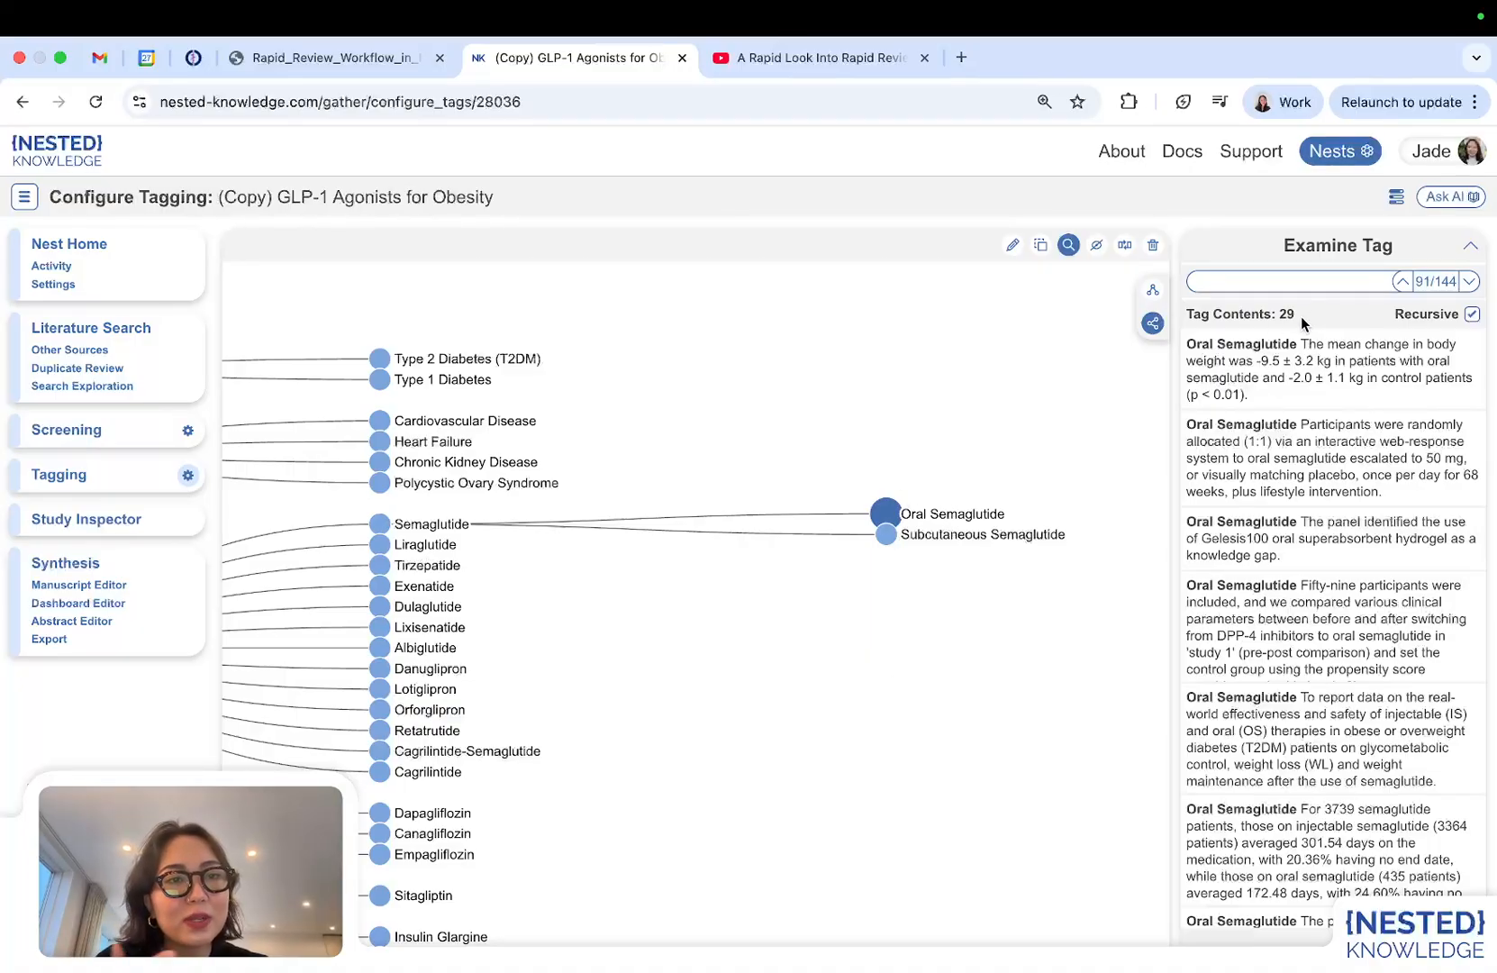
Open the study behind the first Oral Semaglutide excerpt, check its Intervention tag against the abstract, and close the study.
left_click(1328, 374)
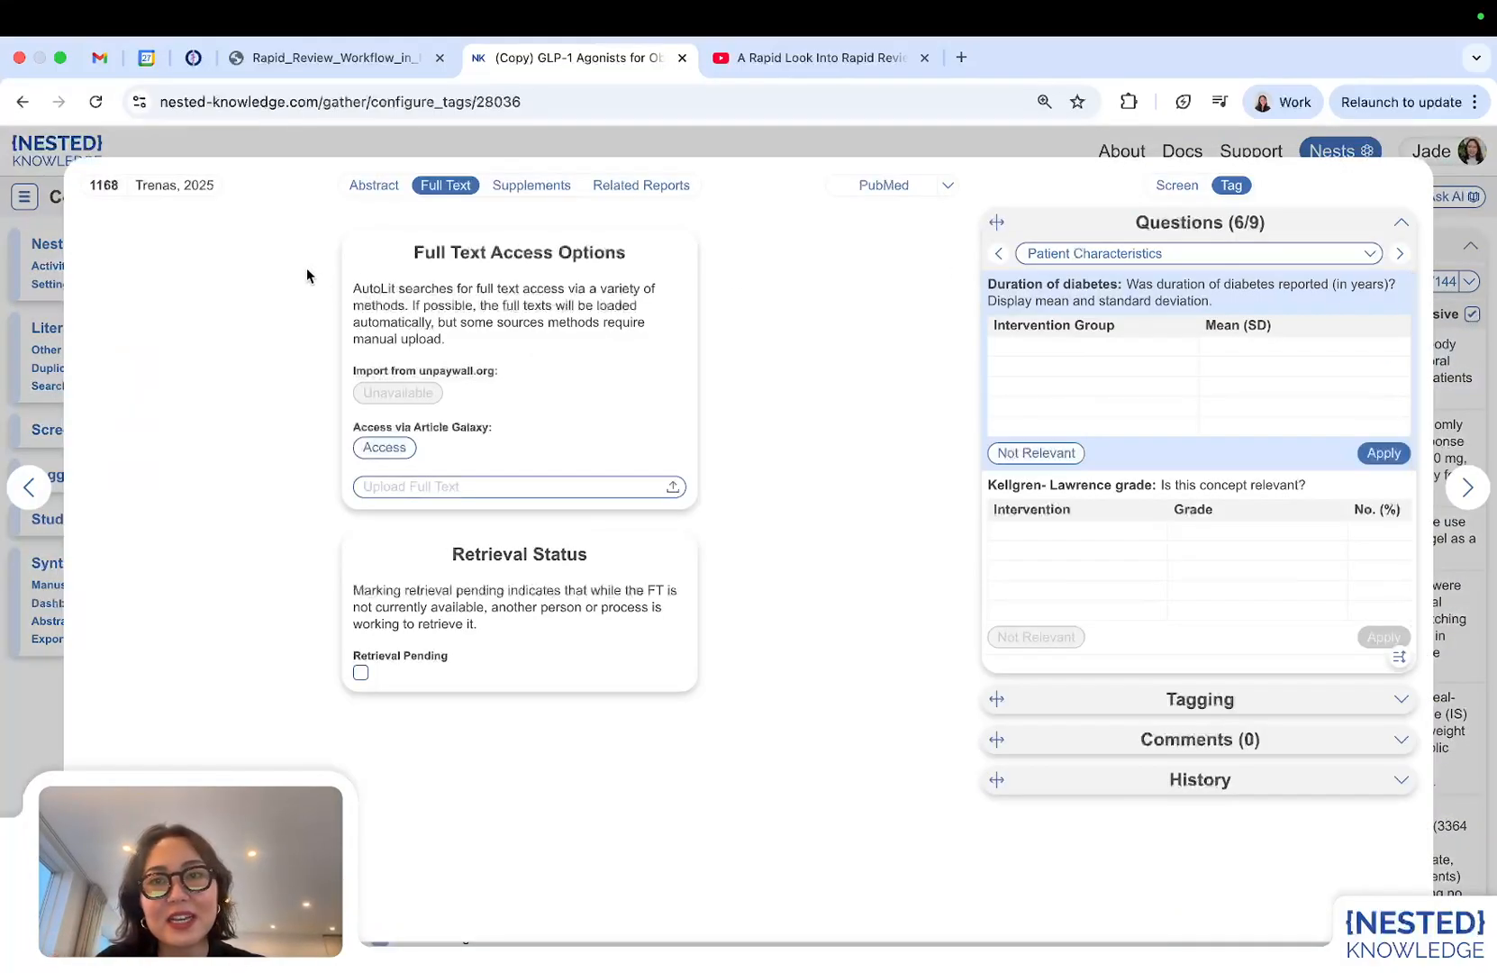
left_click(374, 187)
left_click(1047, 255)
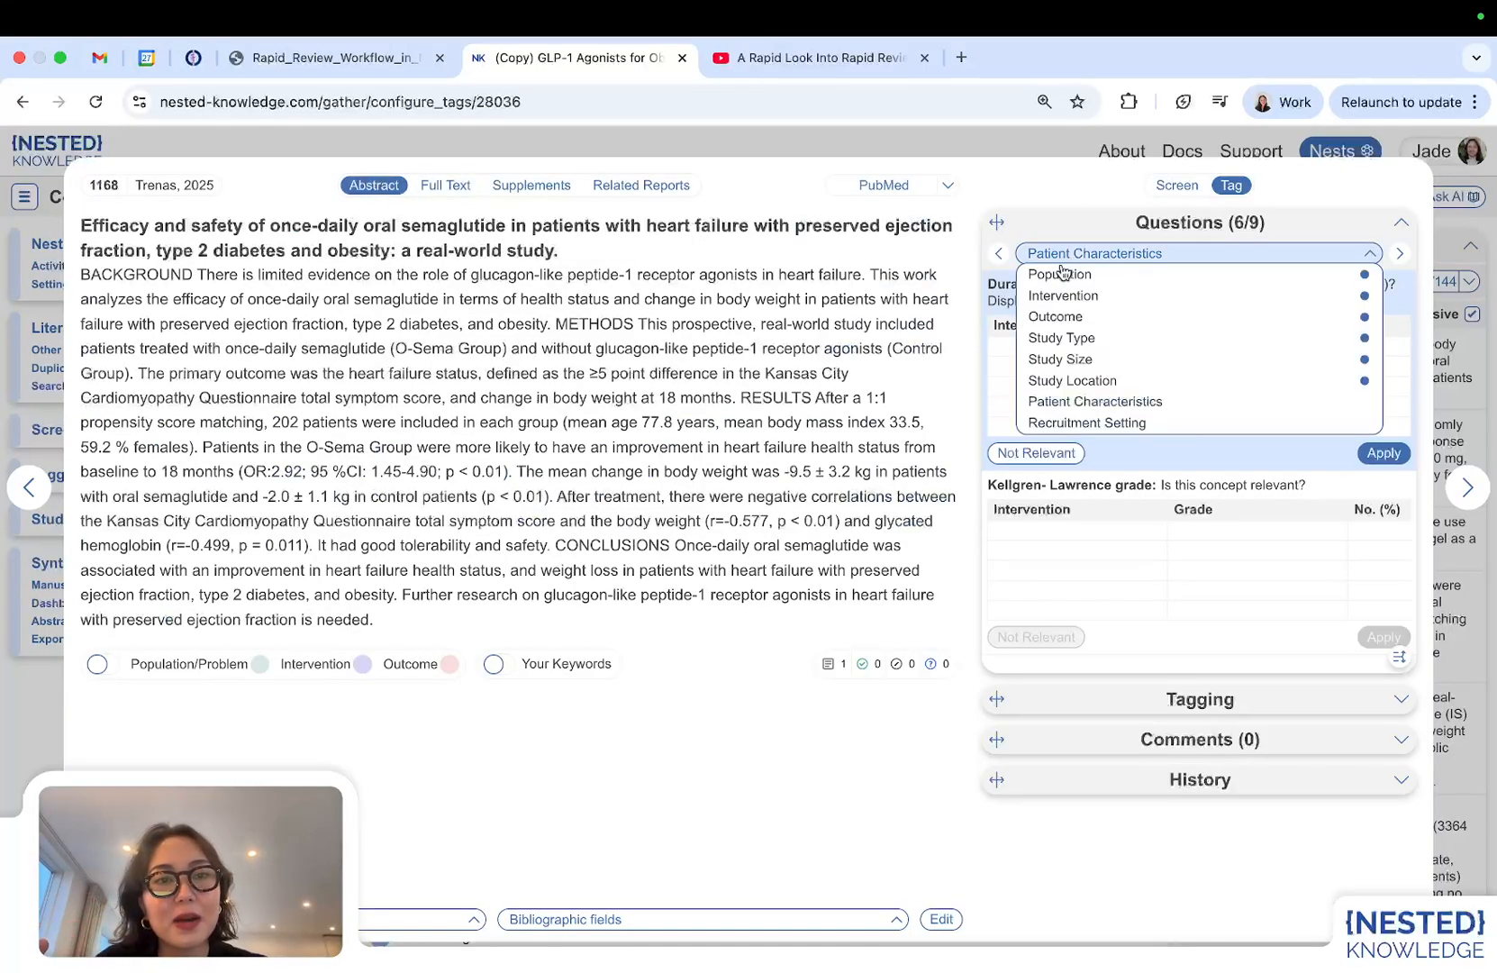
left_click(1066, 300)
left_click(1086, 348)
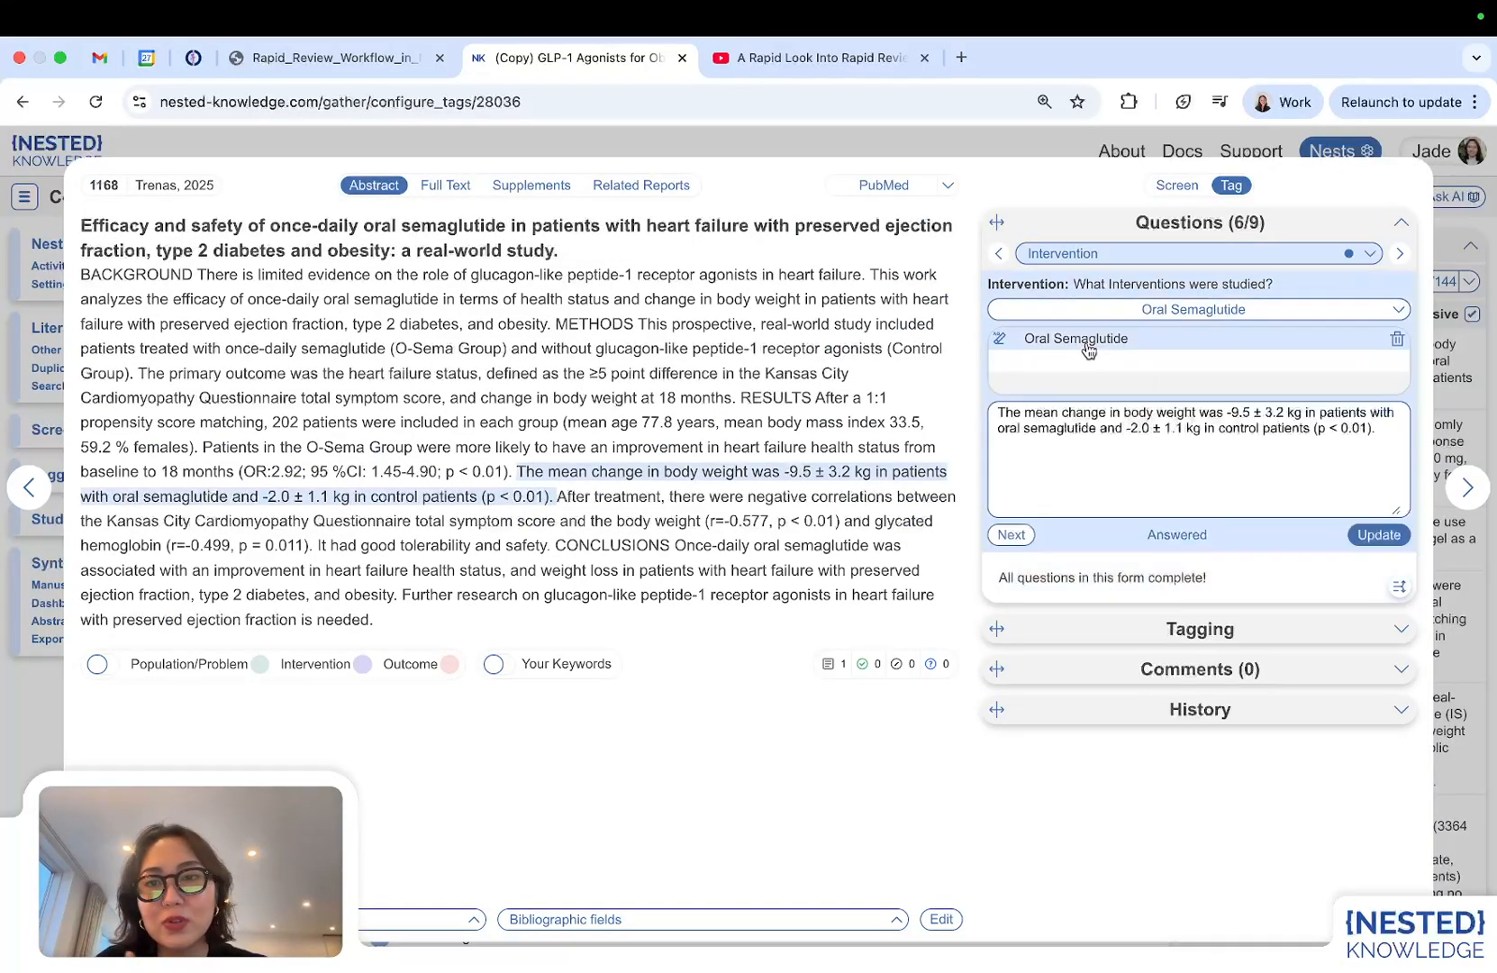
left_click(1461, 358)
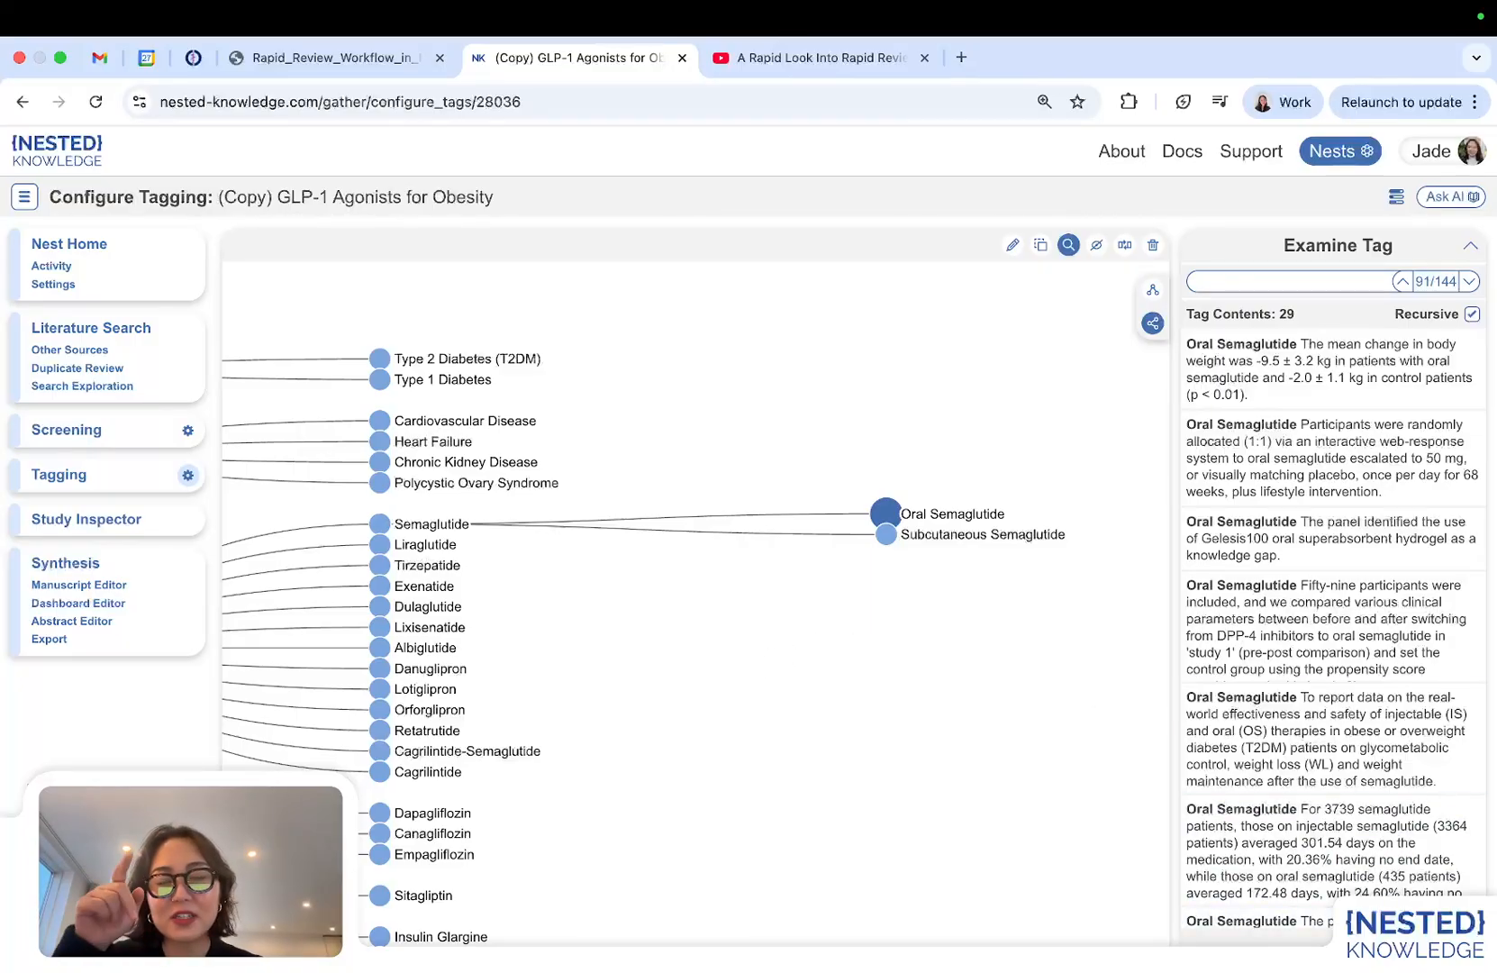
List the studies tagged Oral Semaglutide in Study Inspector and add a Tag Contents filter for Study Location: United States.
left_click(886, 512)
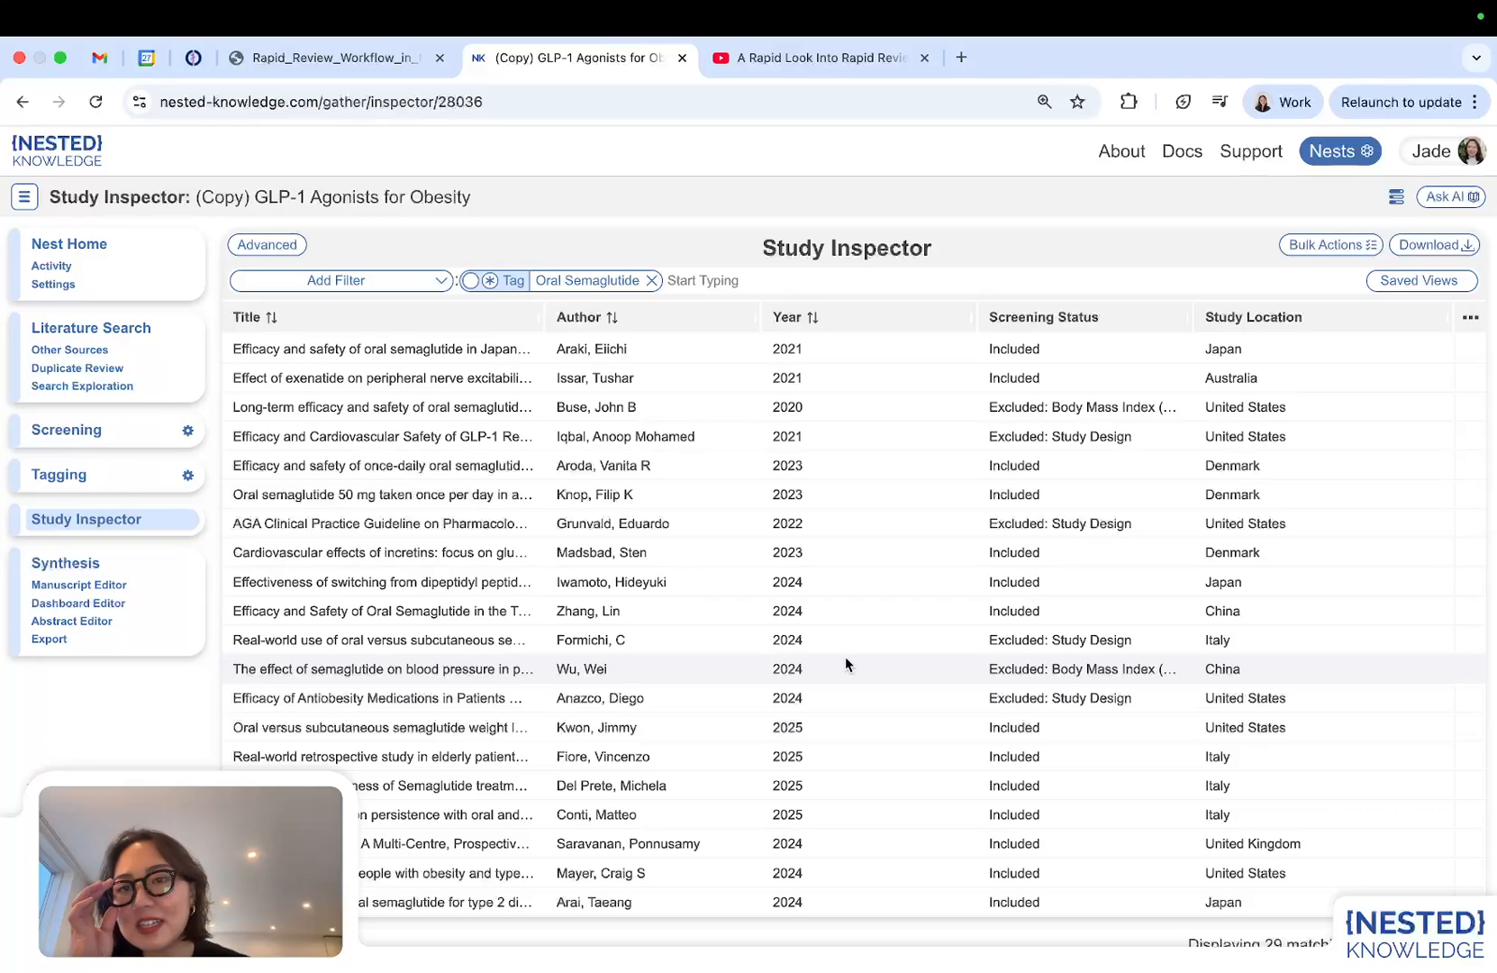
left_click(361, 290)
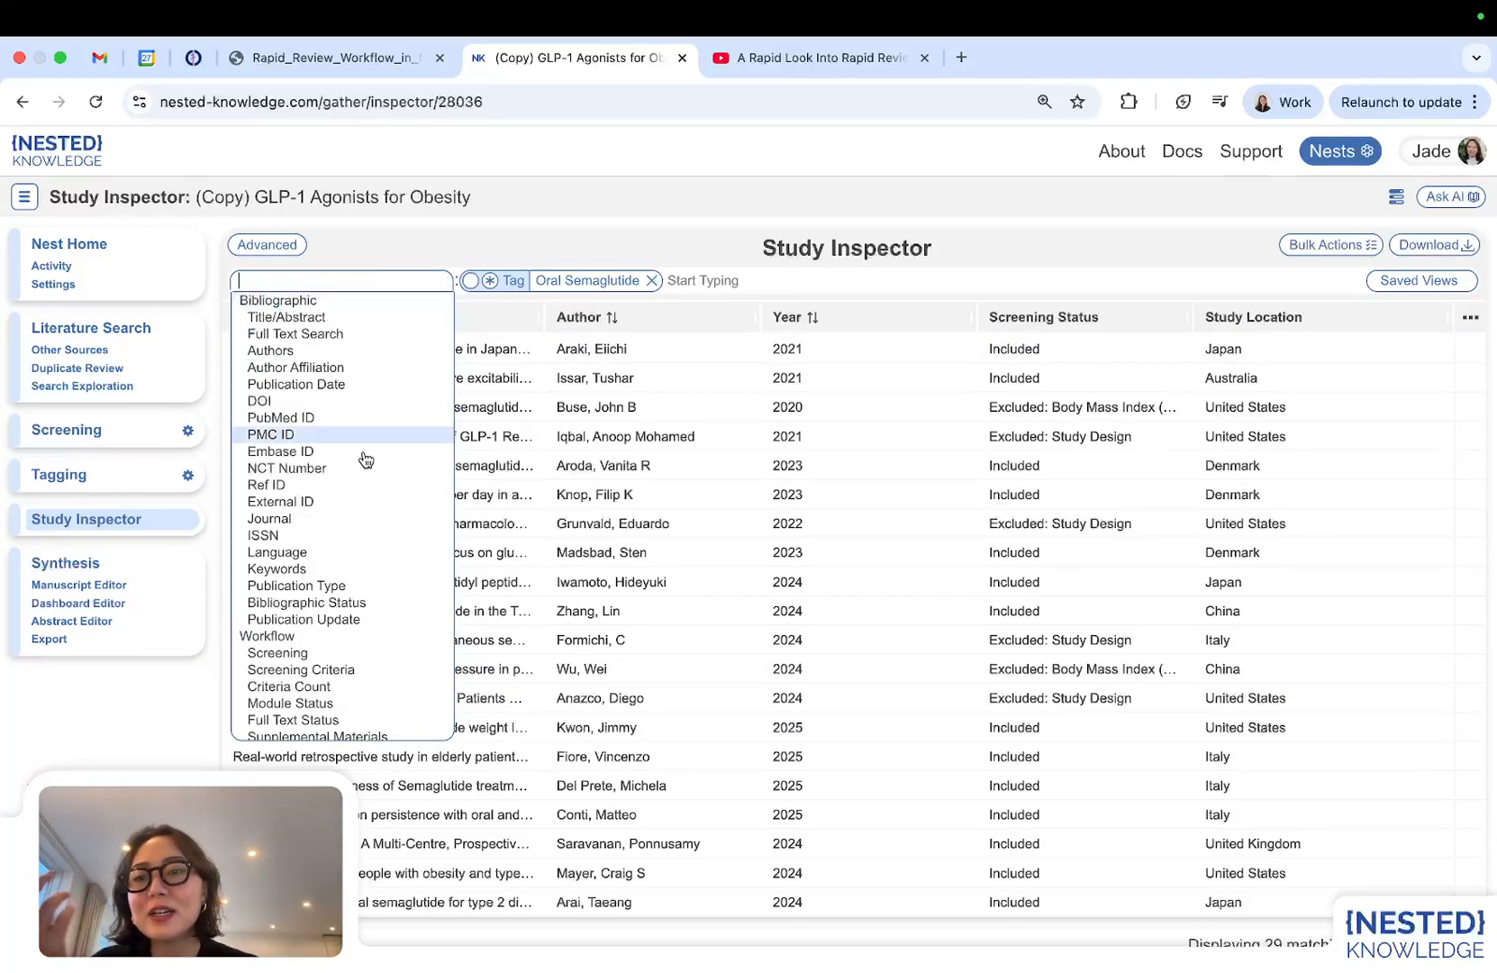
scroll(364, 505, "down", 3)
left_click(287, 630)
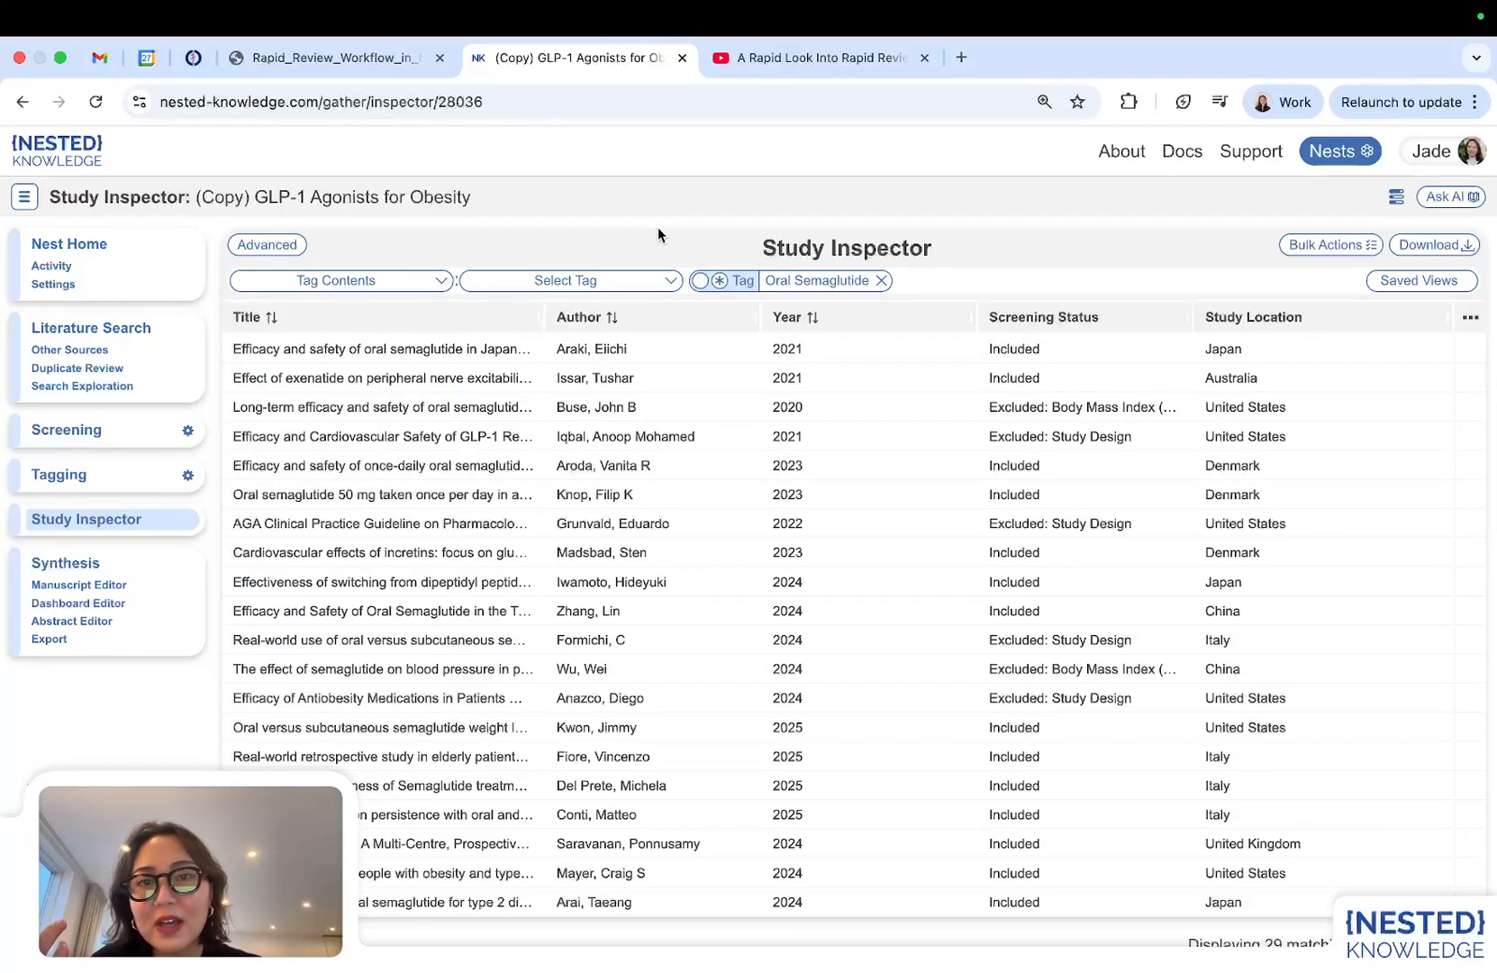
left_click(584, 283)
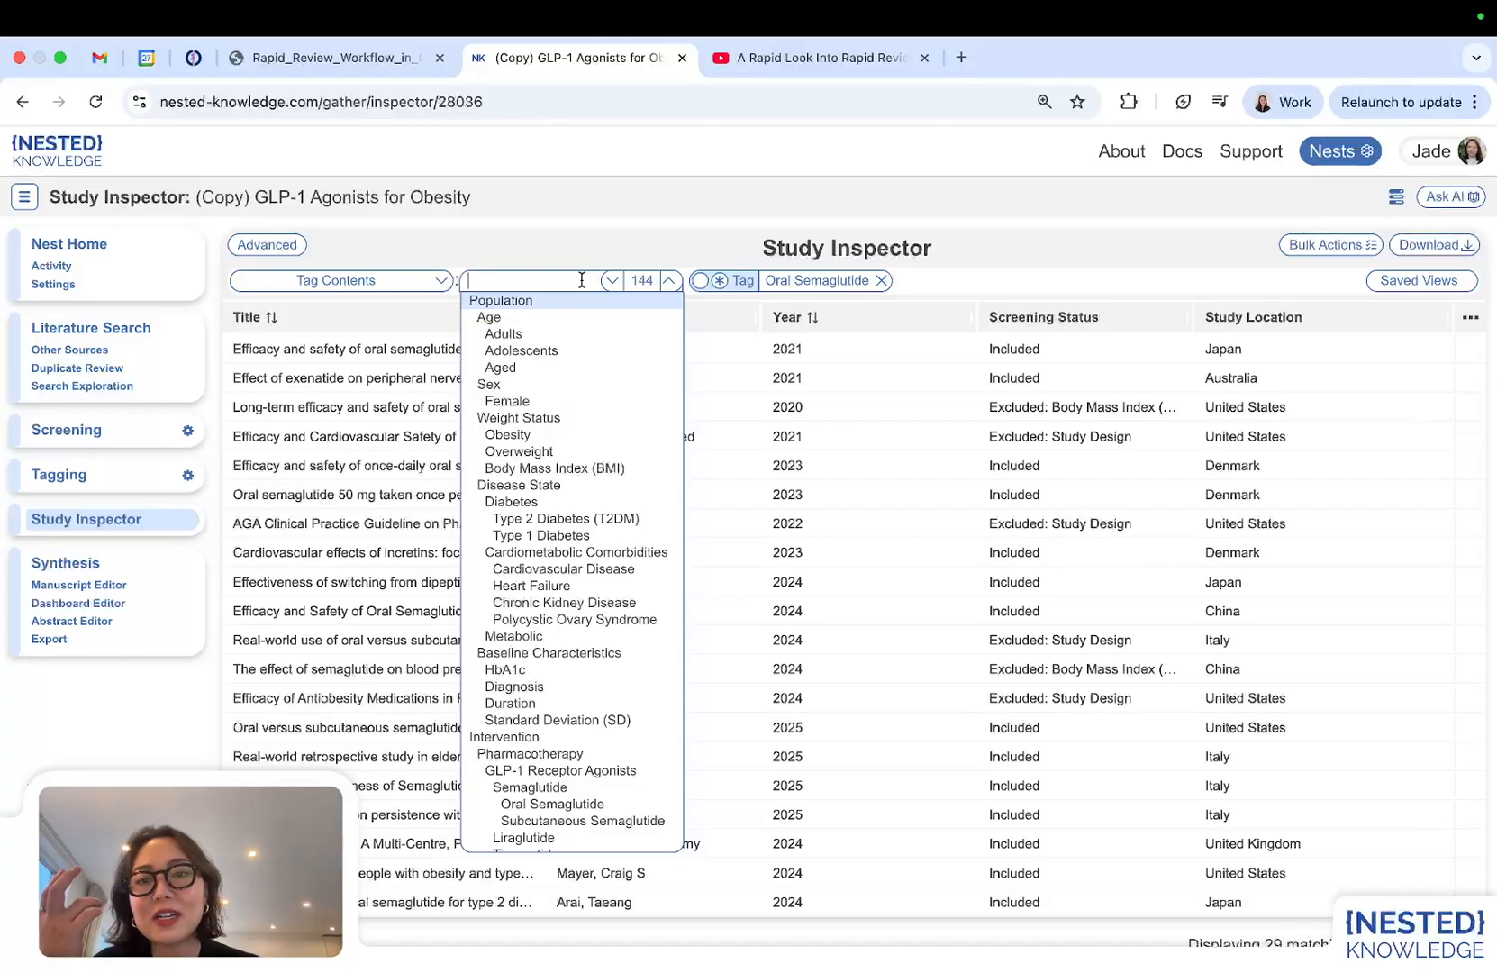
scroll(557, 559, "down", 5)
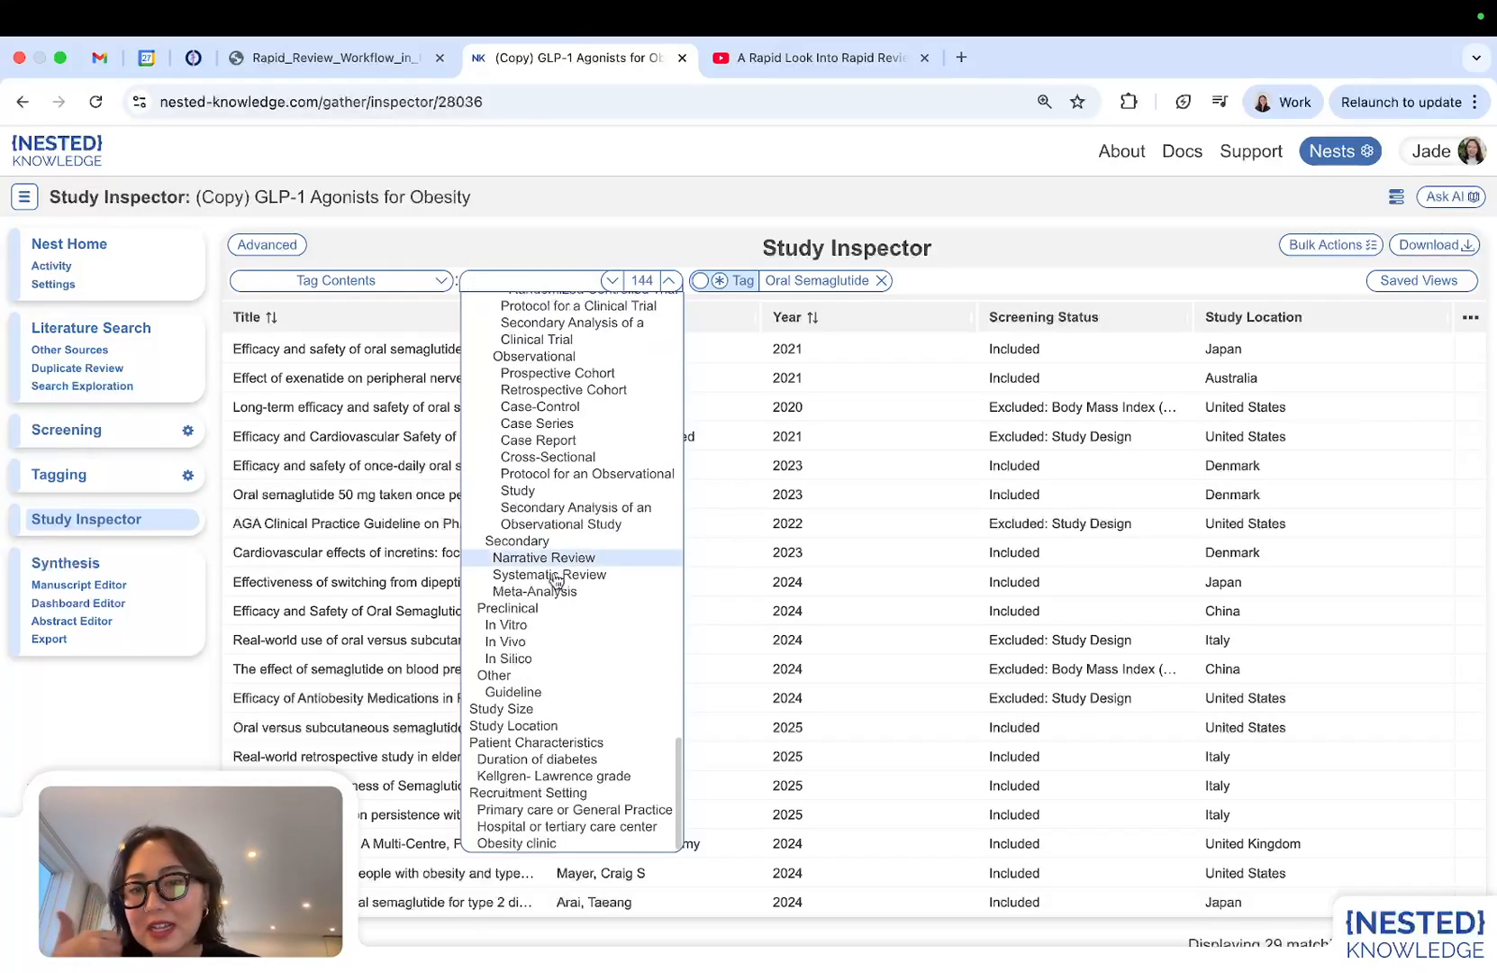
left_click(522, 725)
left_click(765, 283)
scroll(788, 477, "down", 20)
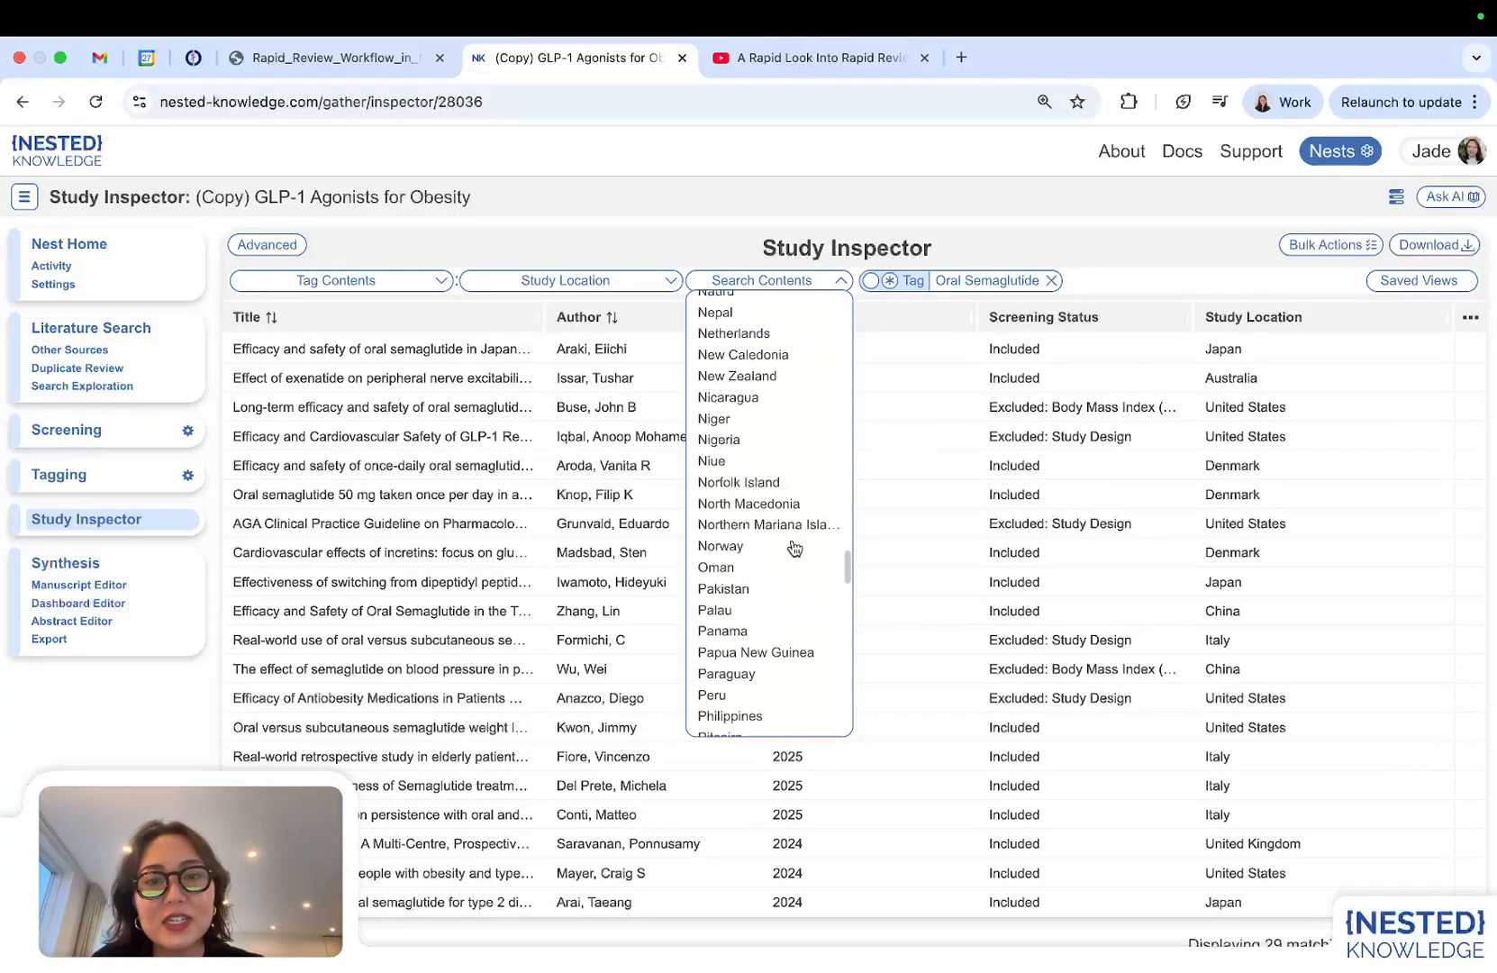
scroll(793, 547, "up", 3)
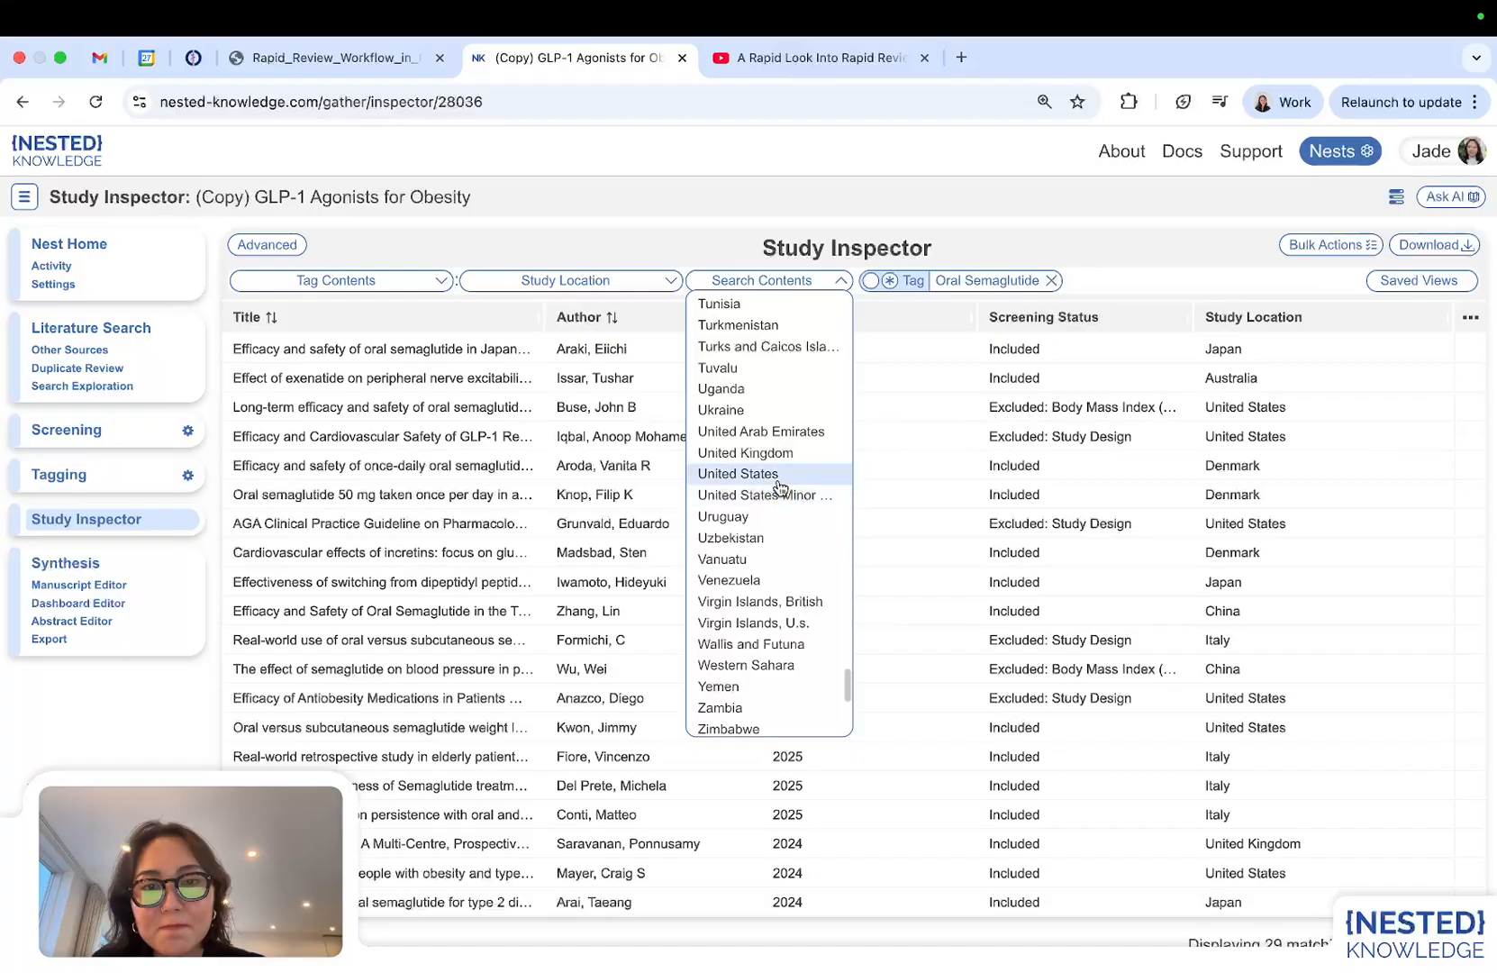
left_click(774, 472)
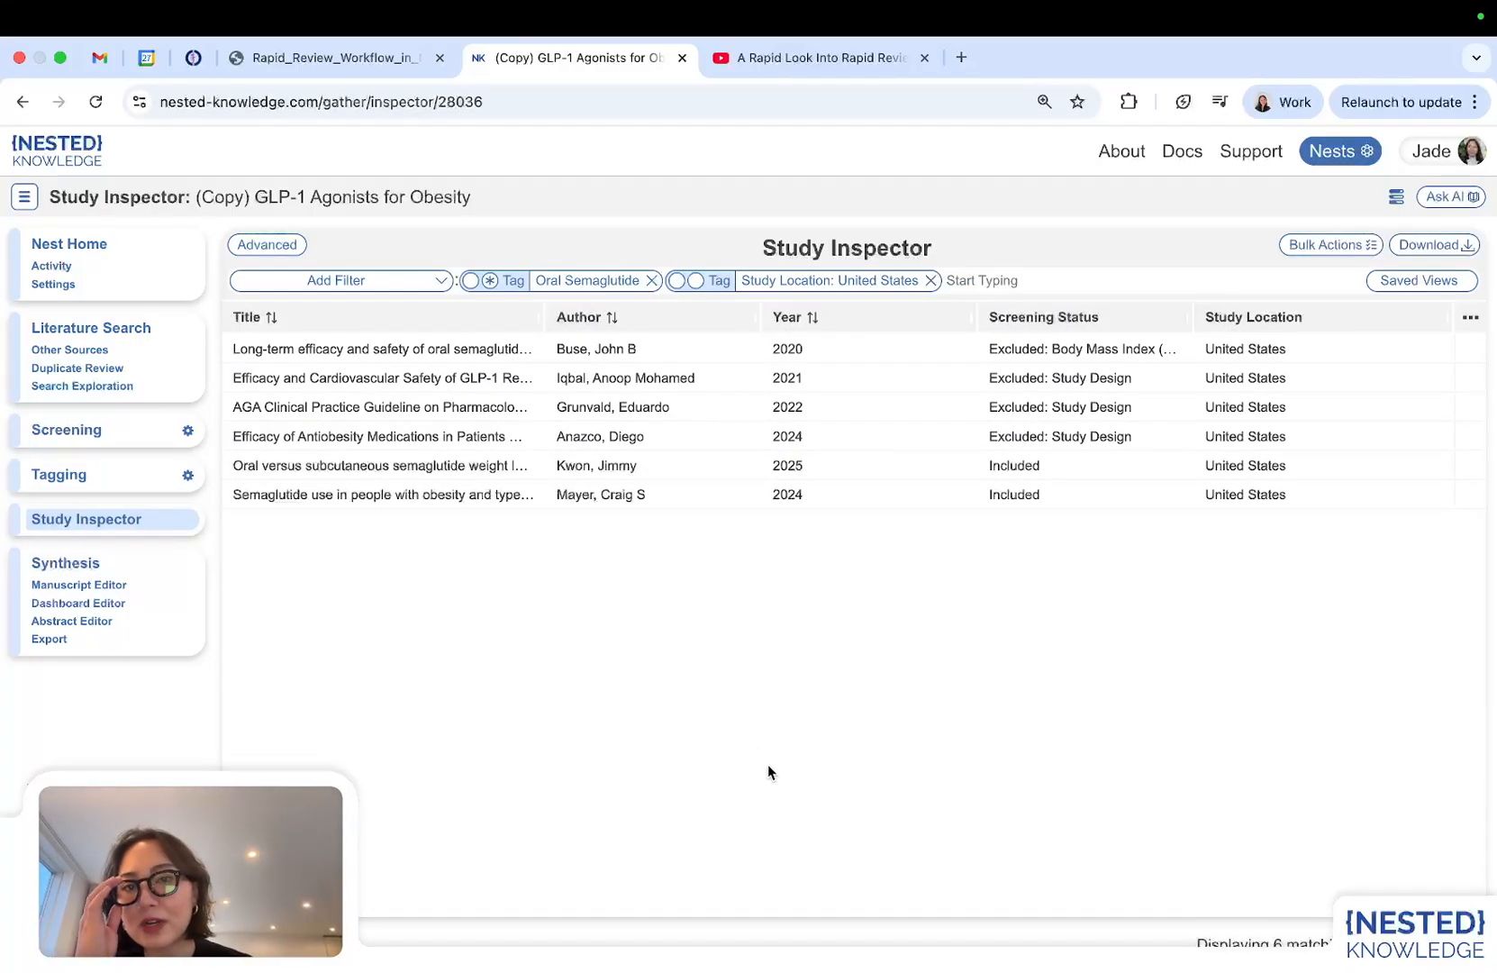
Open the included study on semaglutide use from real-world utilization data, view its full text and abstract, and close it.
left_click(535, 503)
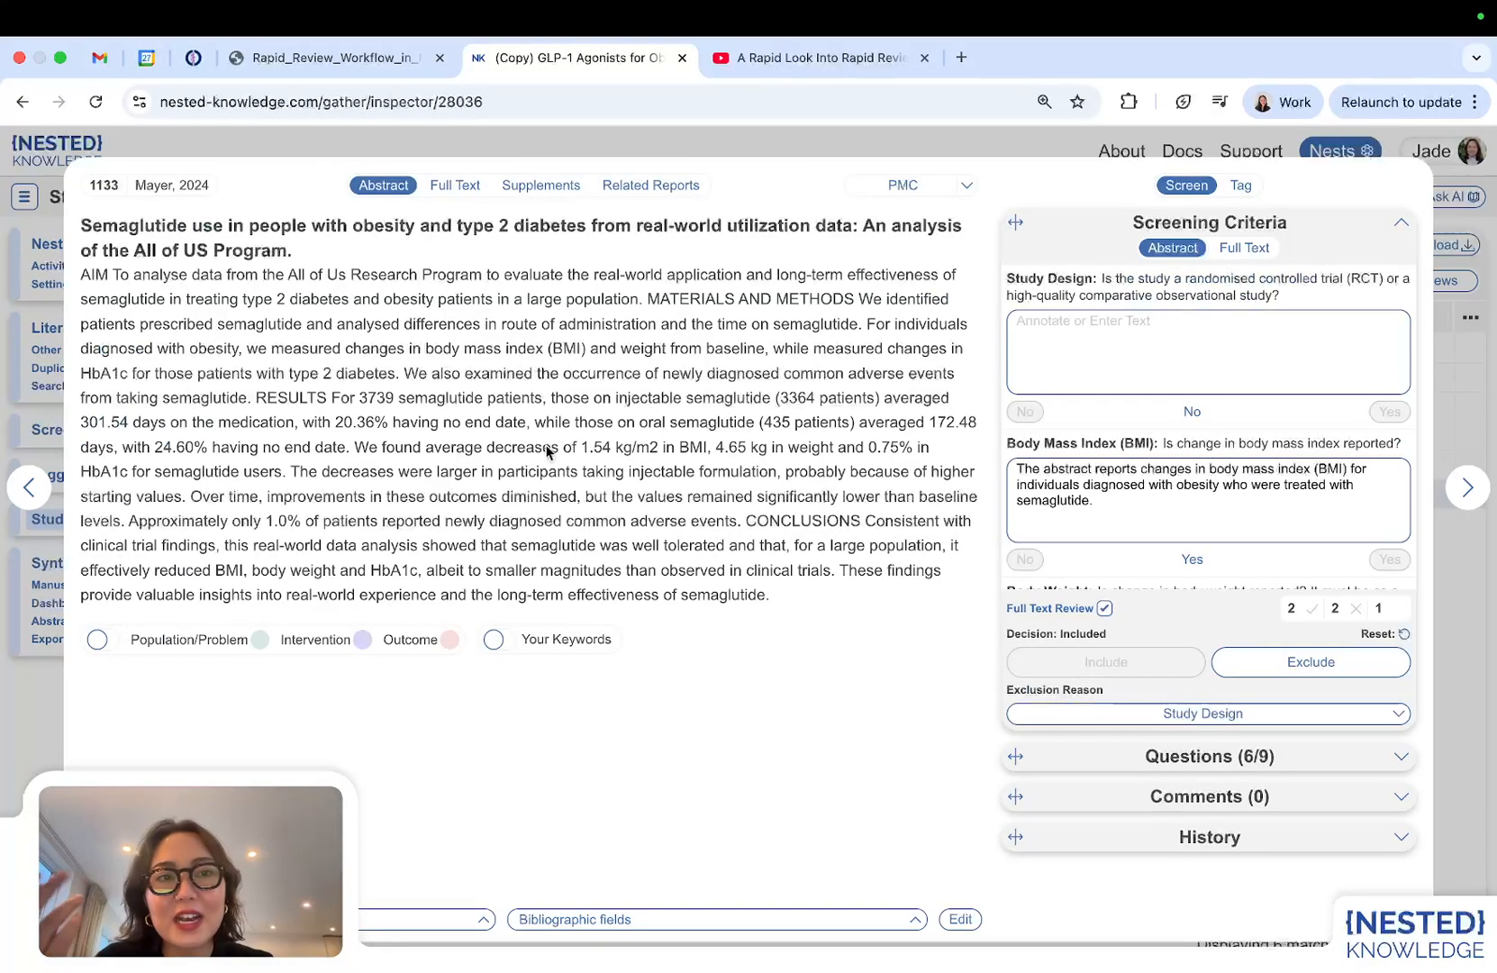
left_click(457, 187)
left_click(378, 187)
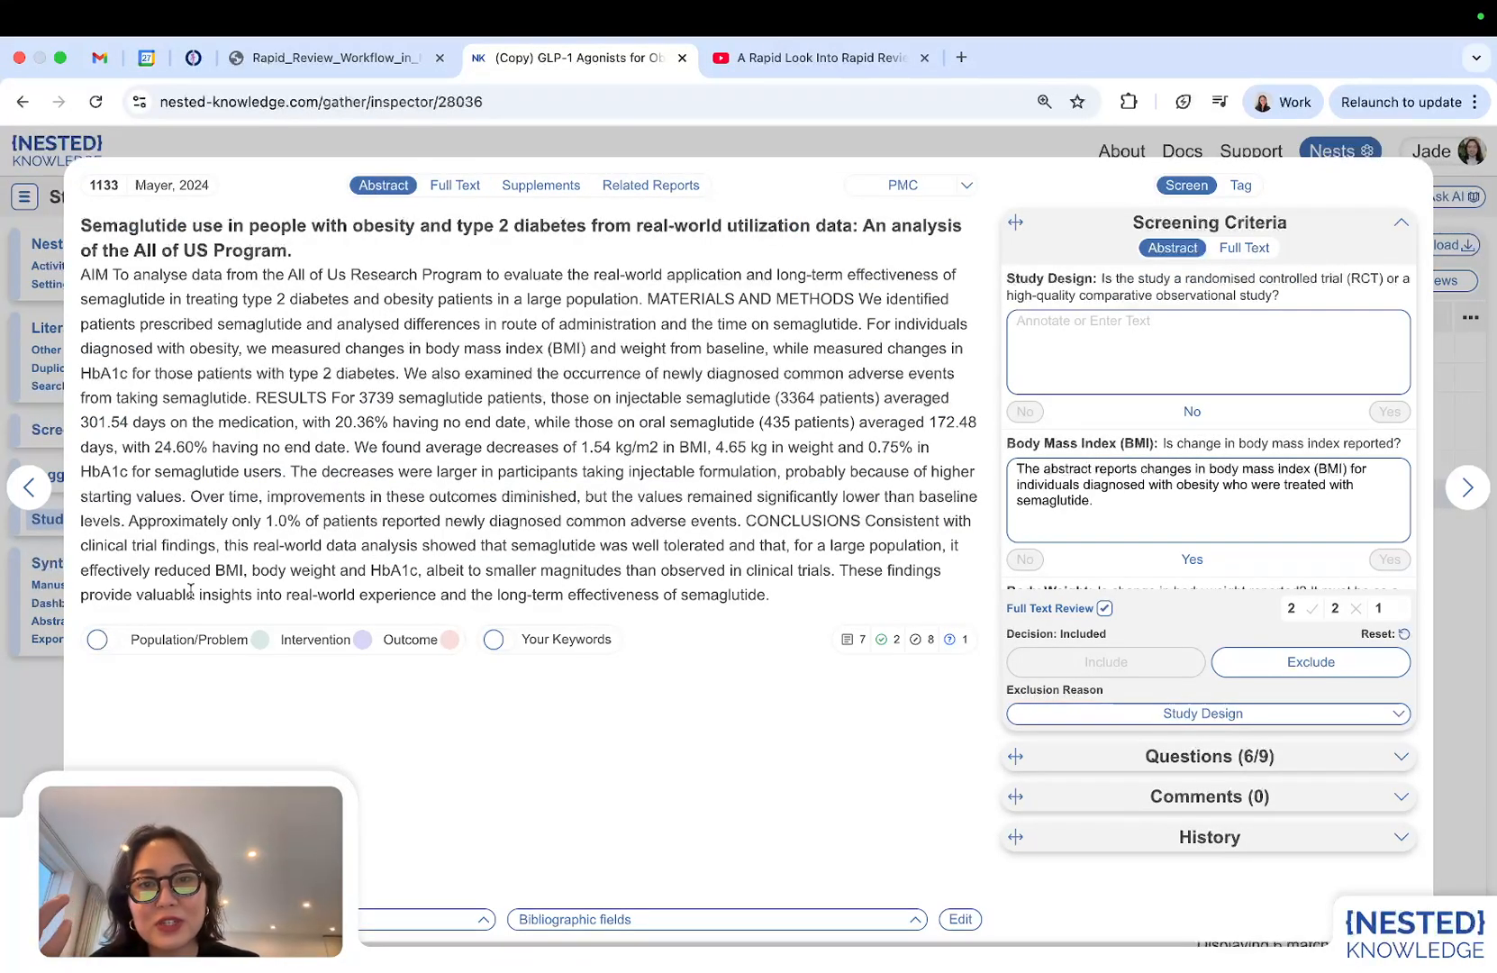
left_click(11, 692)
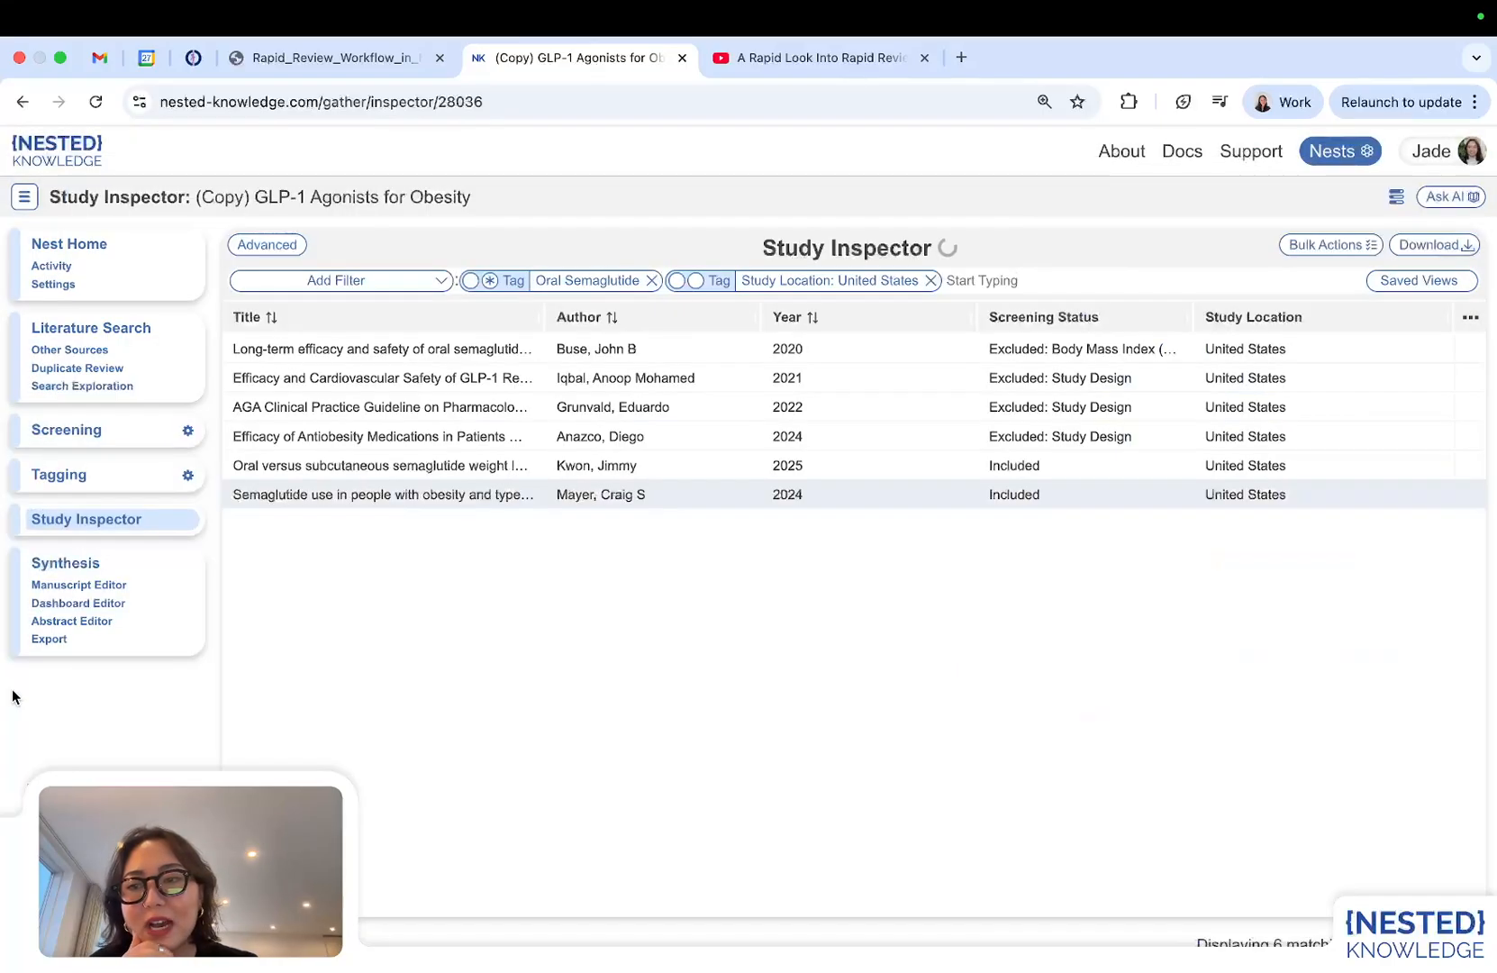
In the tagging configuration, review the question settings of the Duration of diabetes and Recruitment Setting tags.
left_click(187, 477)
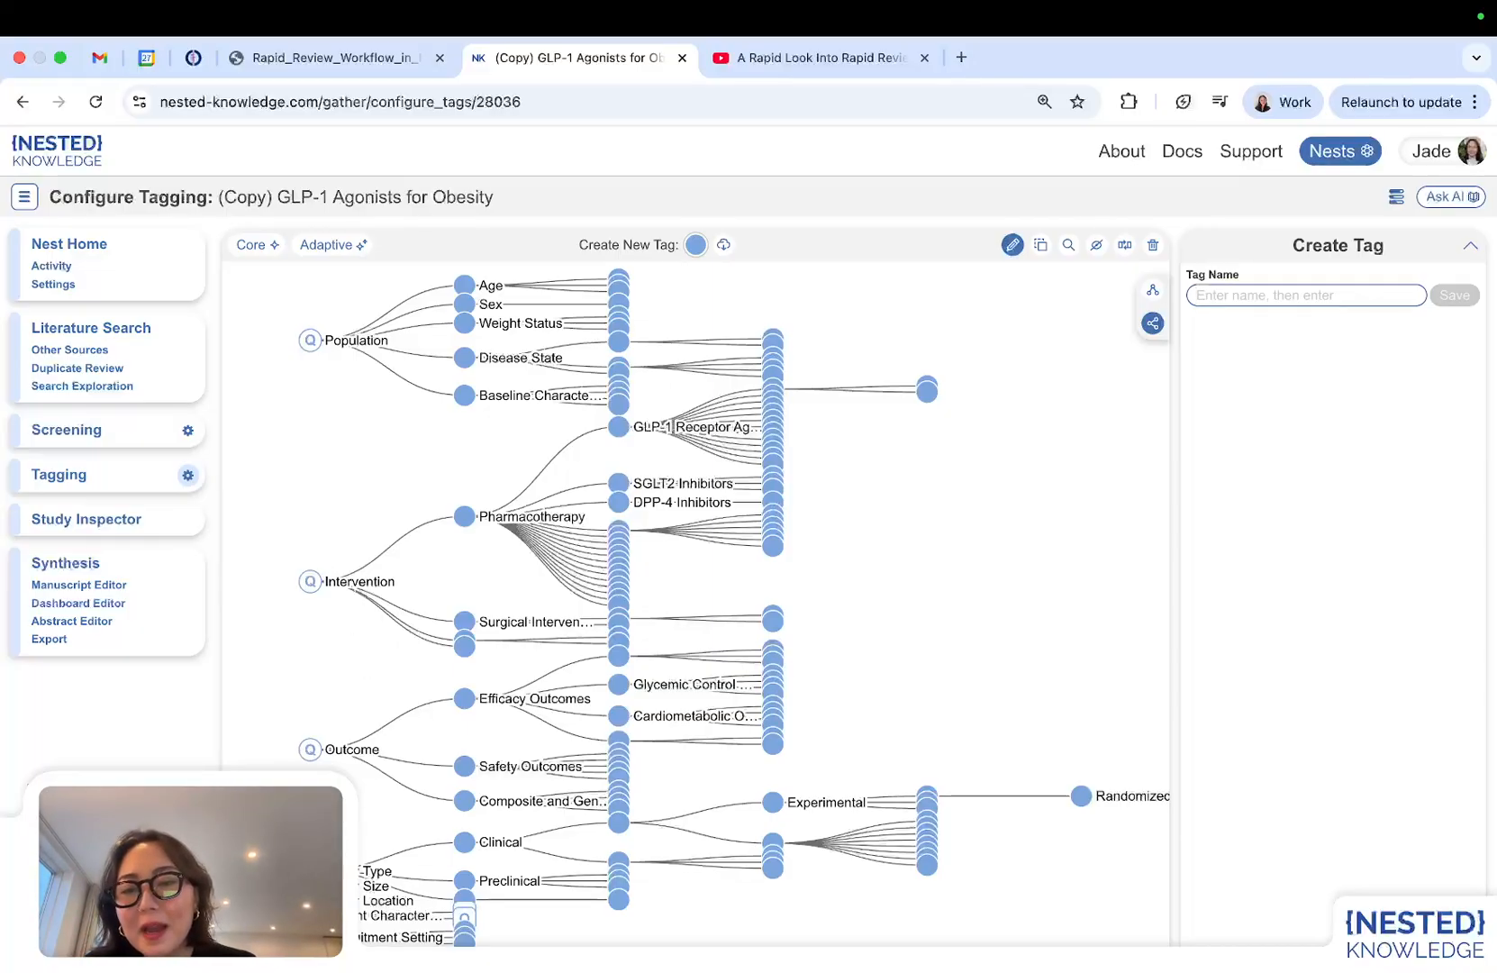
scroll(333, 822, "up", 8)
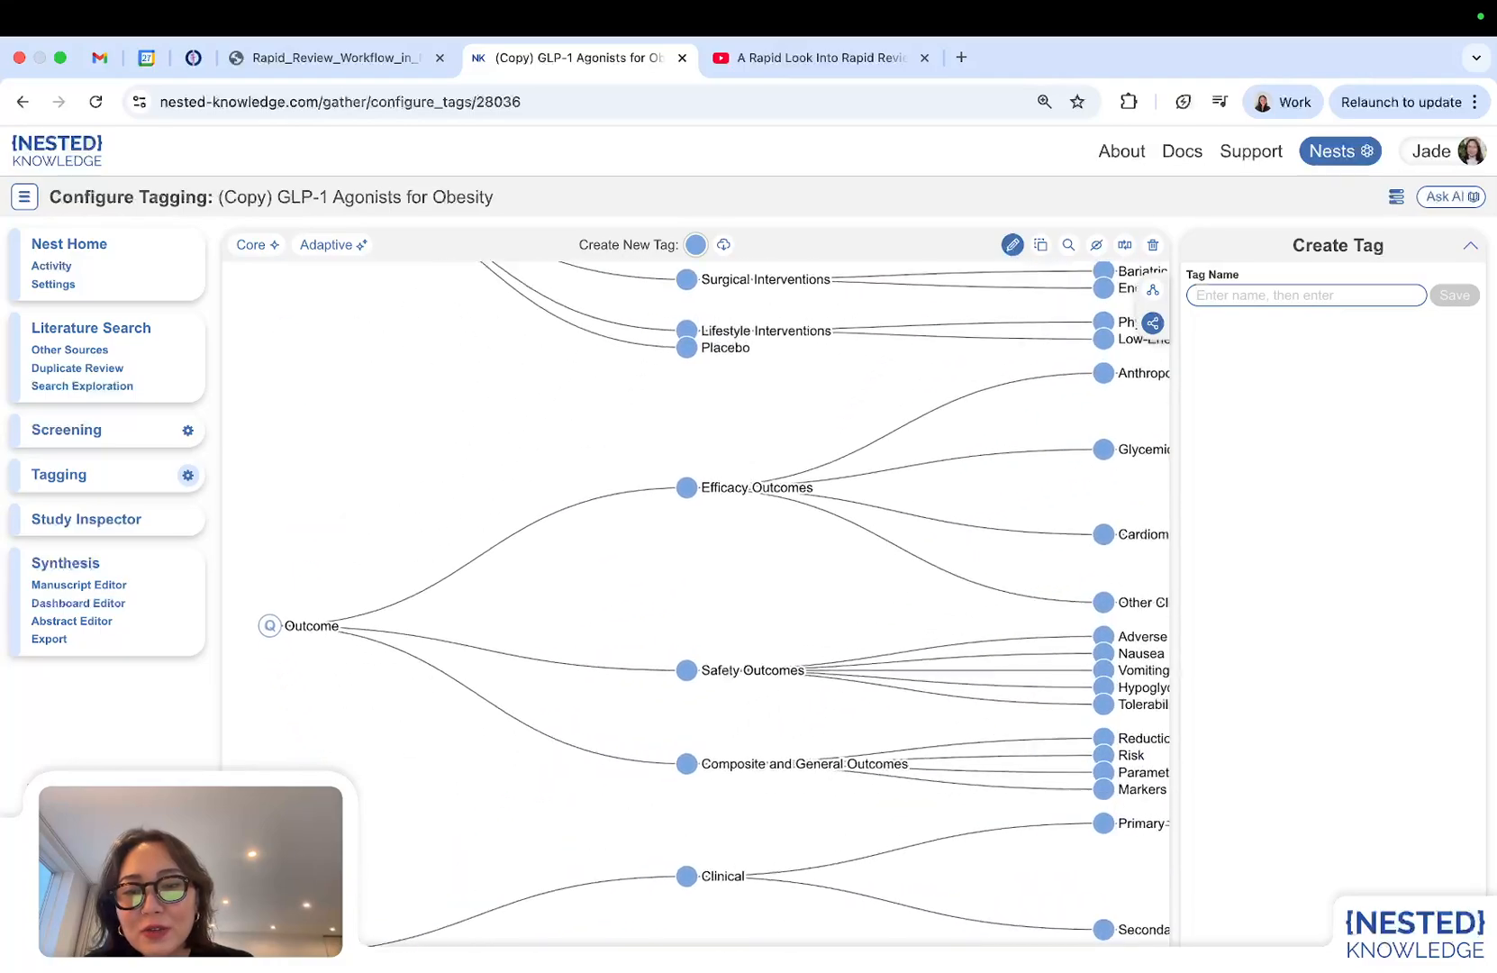
left_click_drag(406, 837, 458, 401)
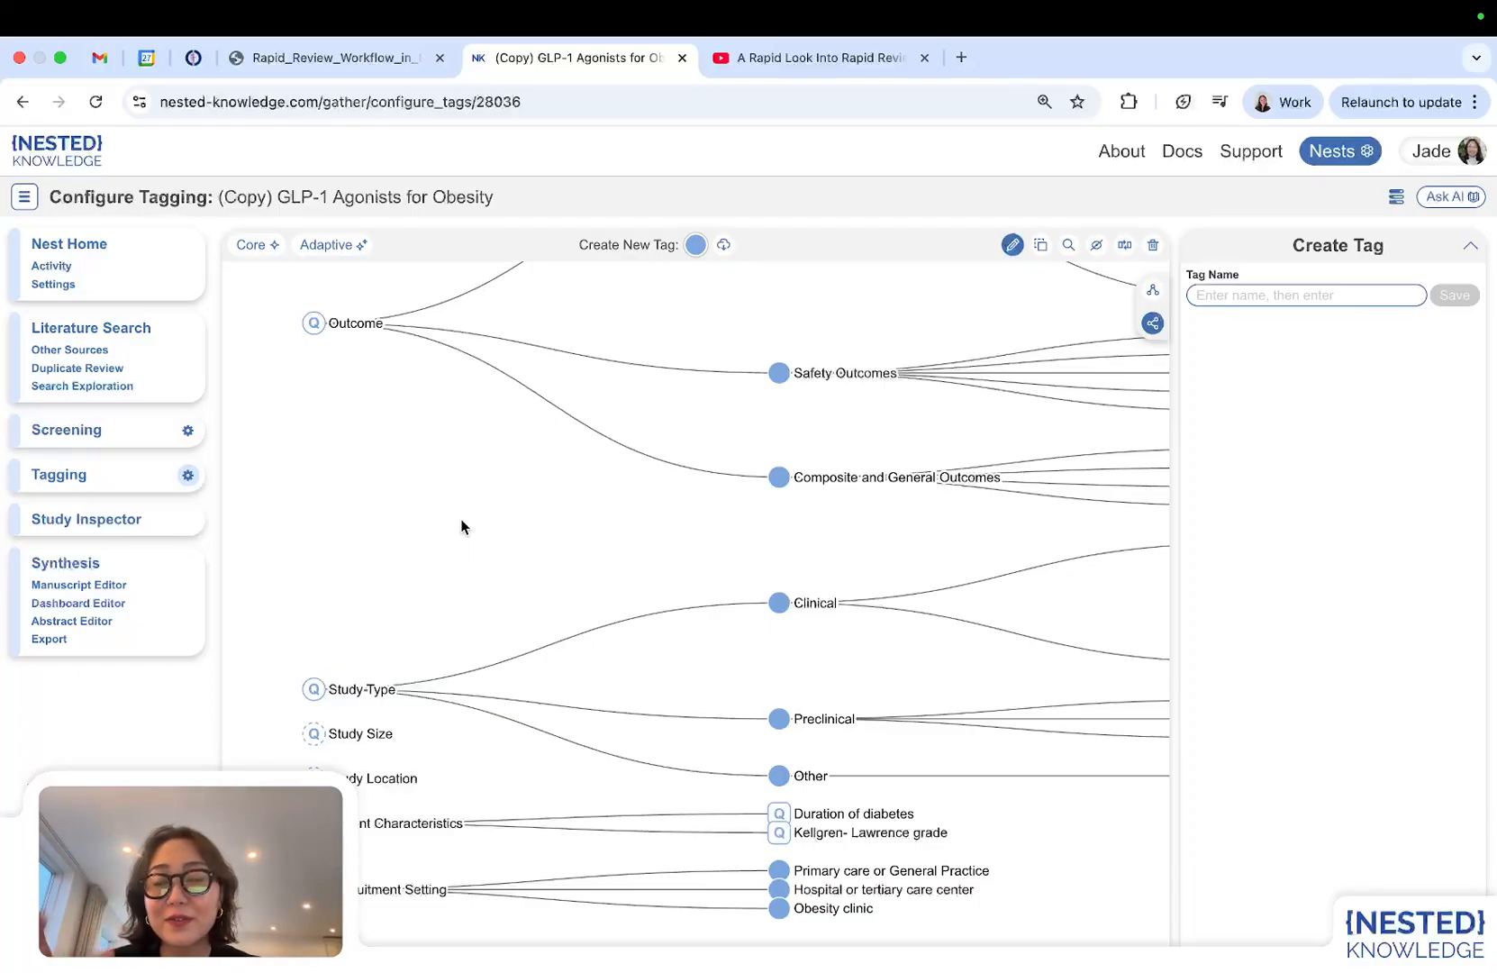
left_click(779, 815)
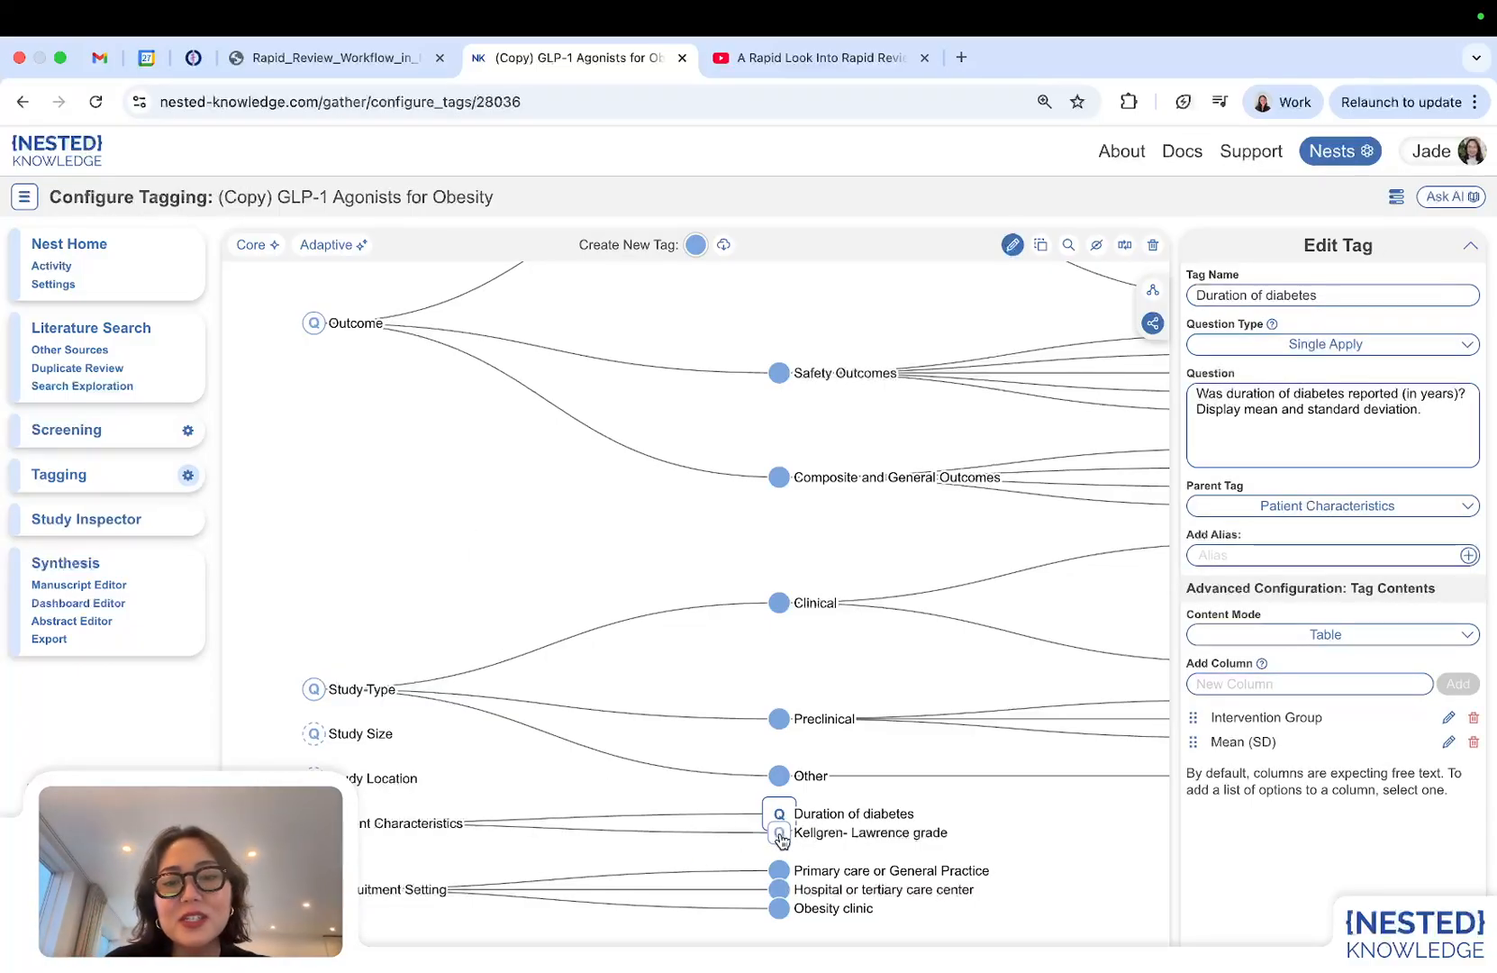
left_click(404, 888)
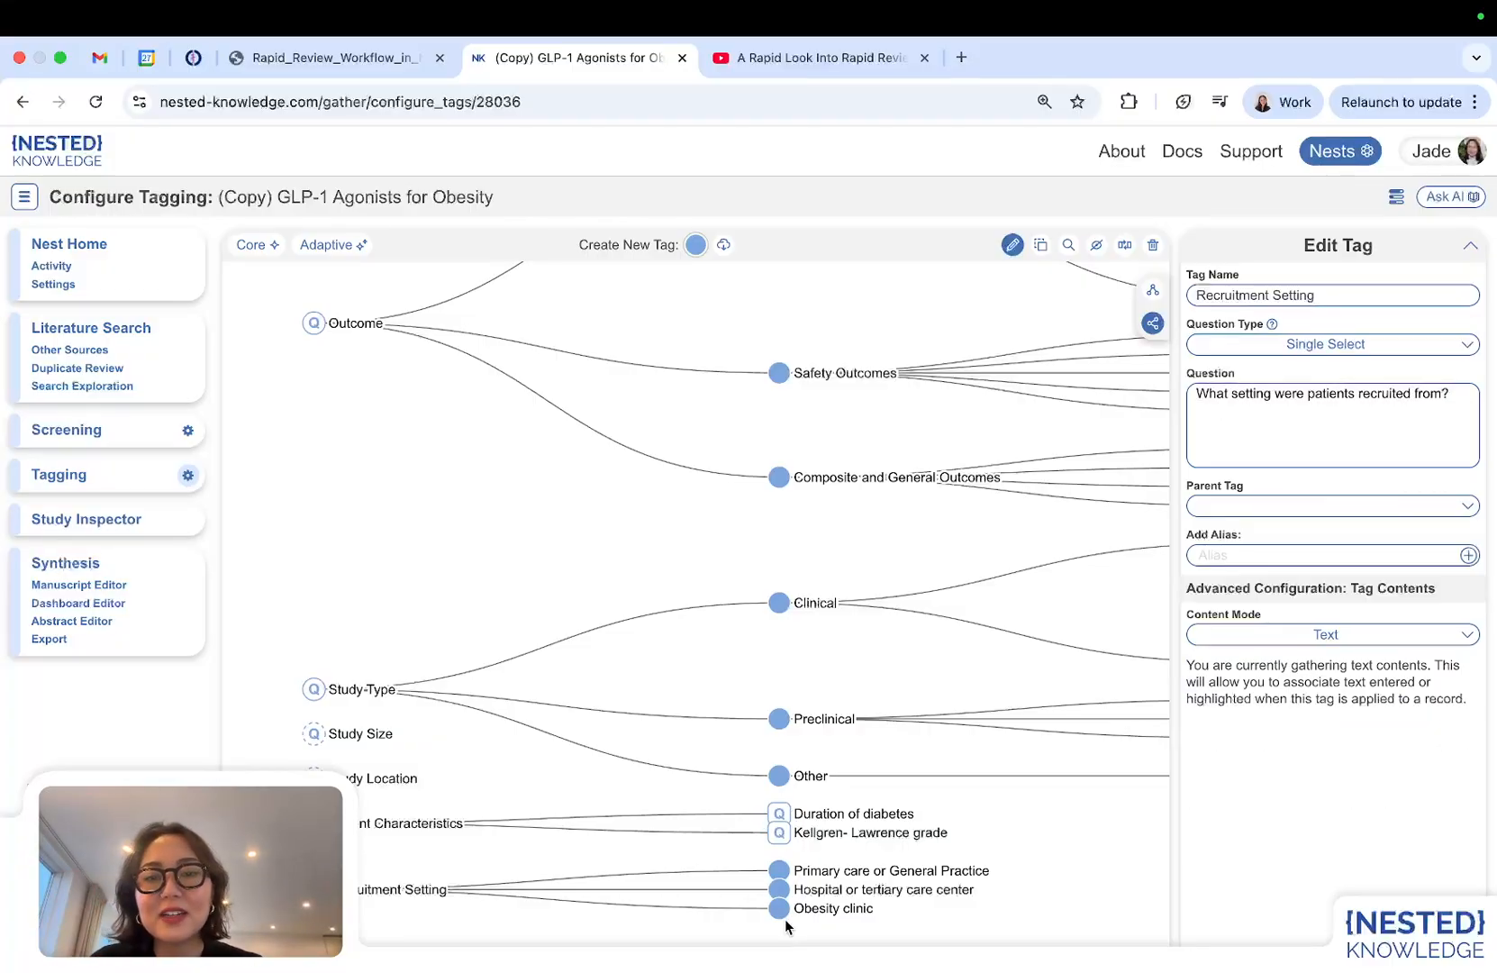
Open the Tagging module and check the full-text excerpts behind the Dulaglutide, Semaglutide and Liraglutide answers to the Intervention question.
left_click(90, 488)
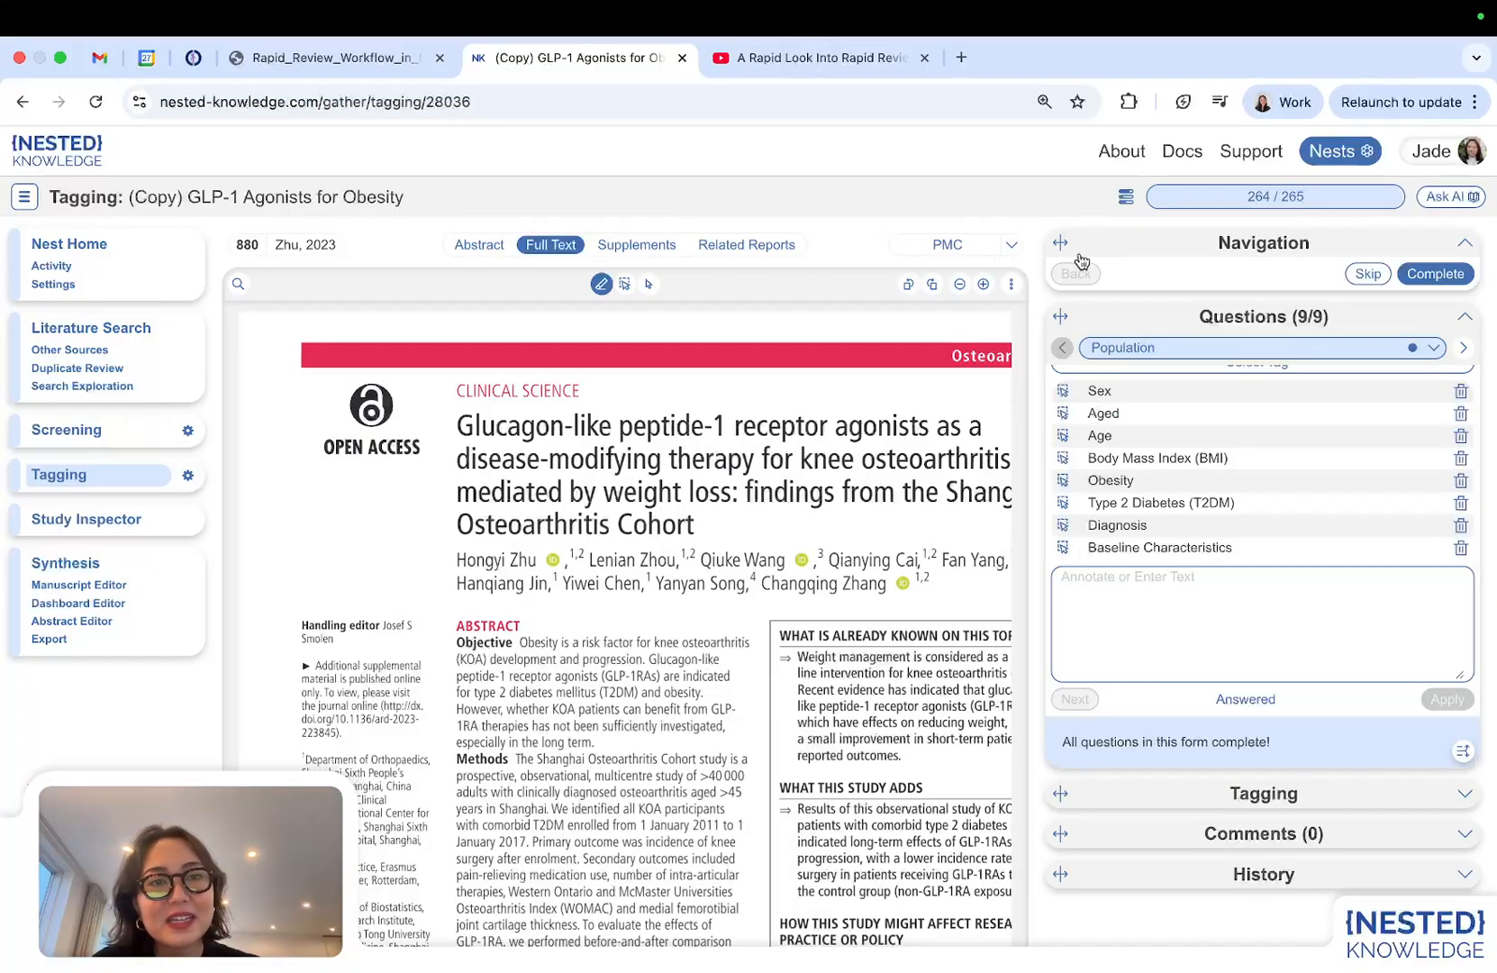
left_click_drag(1068, 252, 1145, 257)
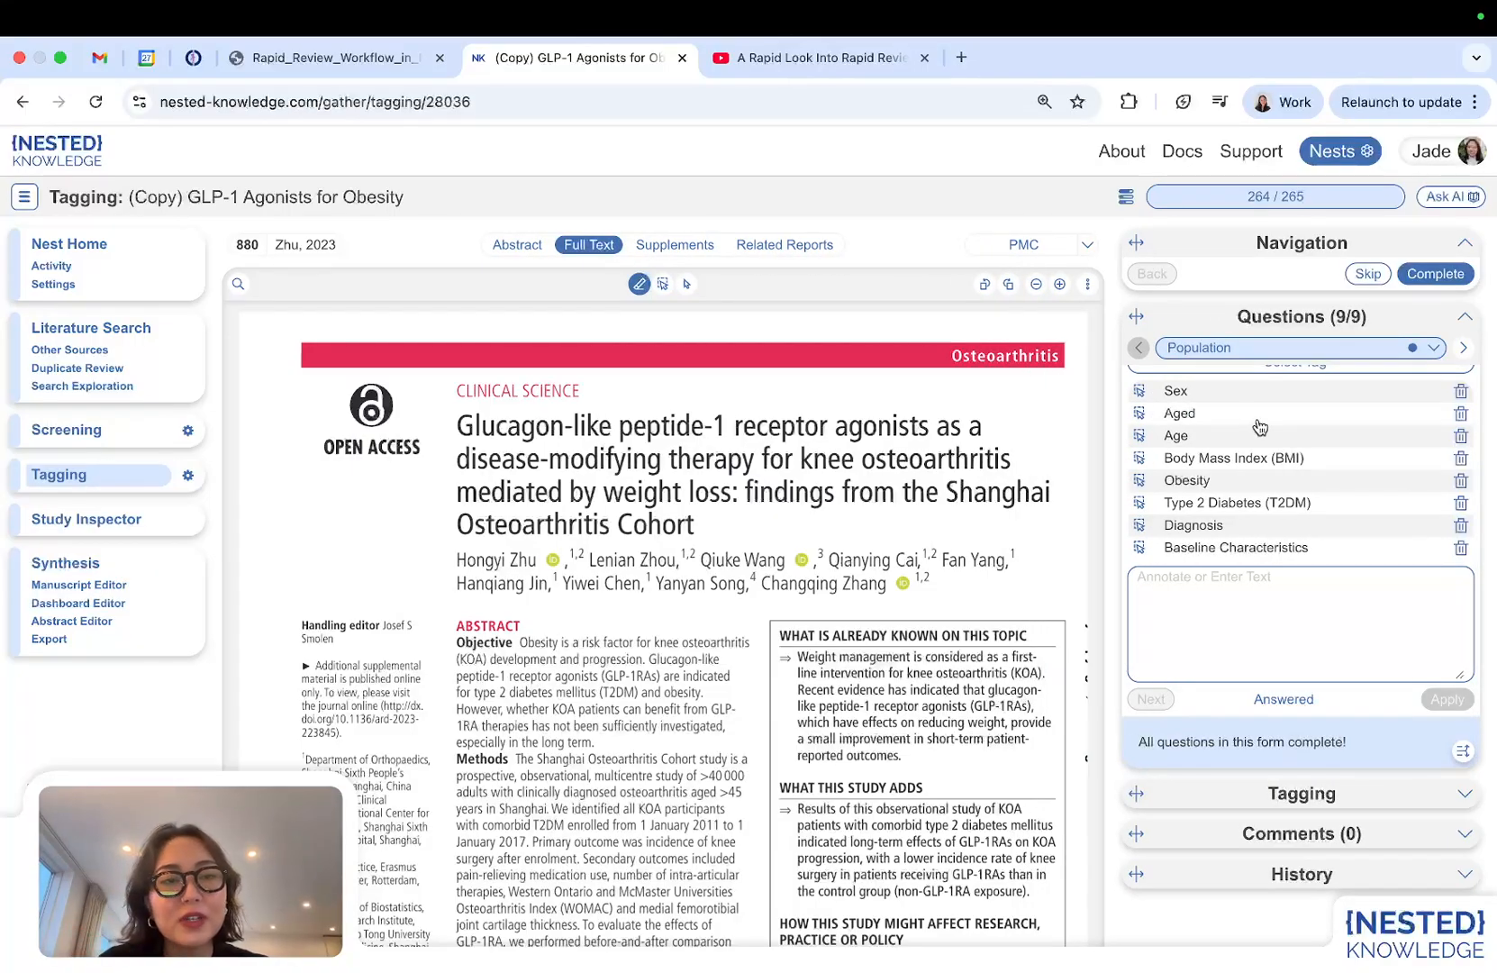
left_click(1466, 349)
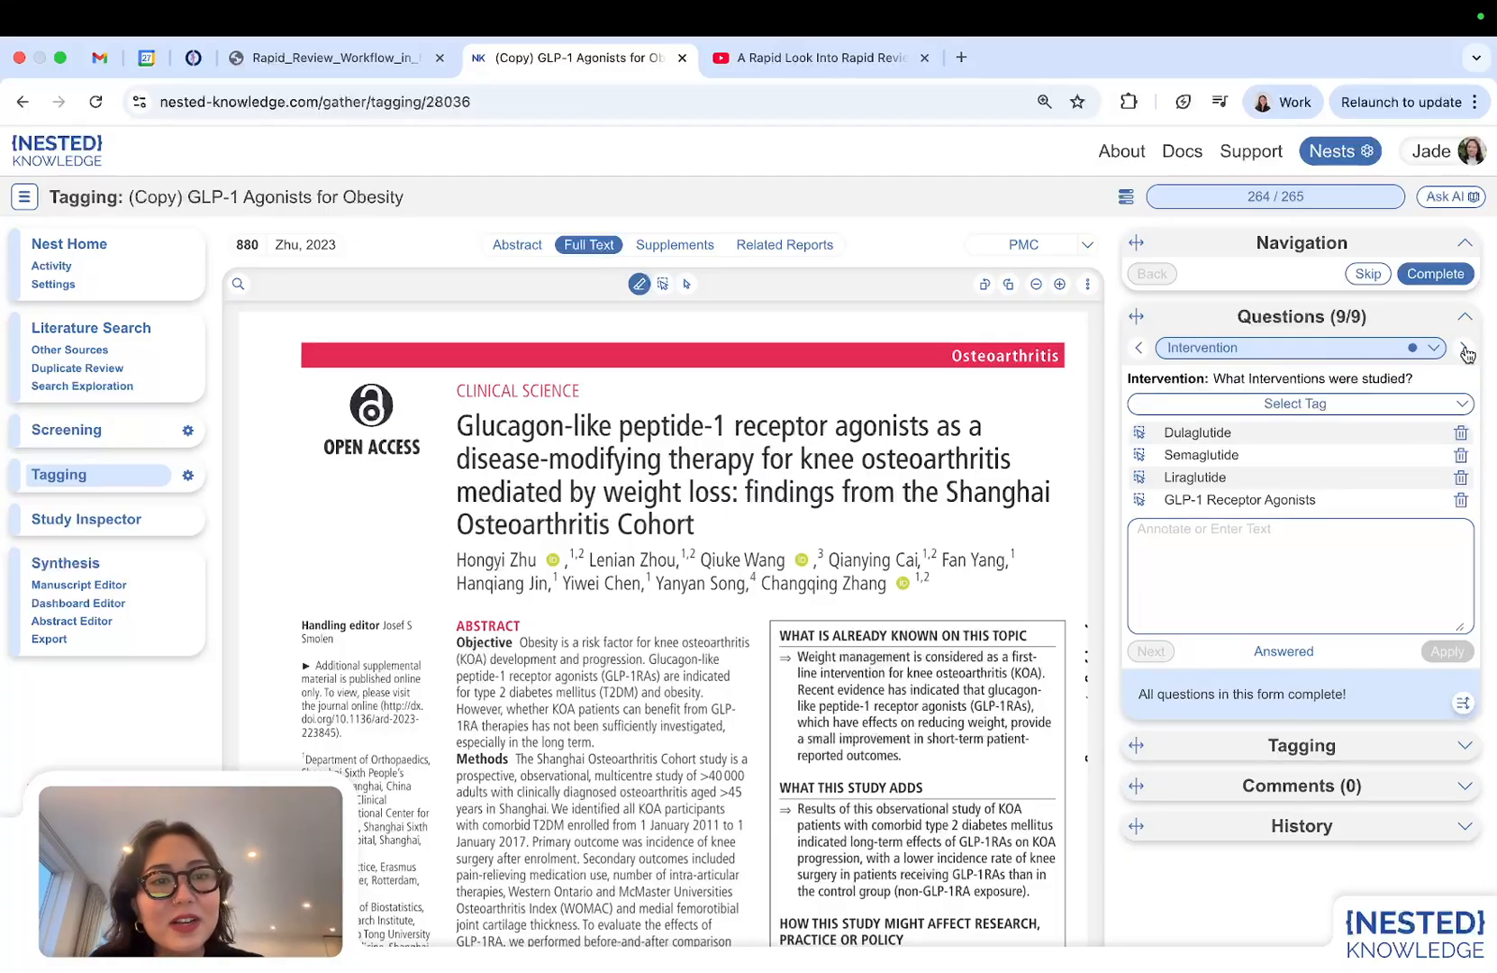
left_click(1216, 434)
left_click(1207, 457)
left_click(1202, 480)
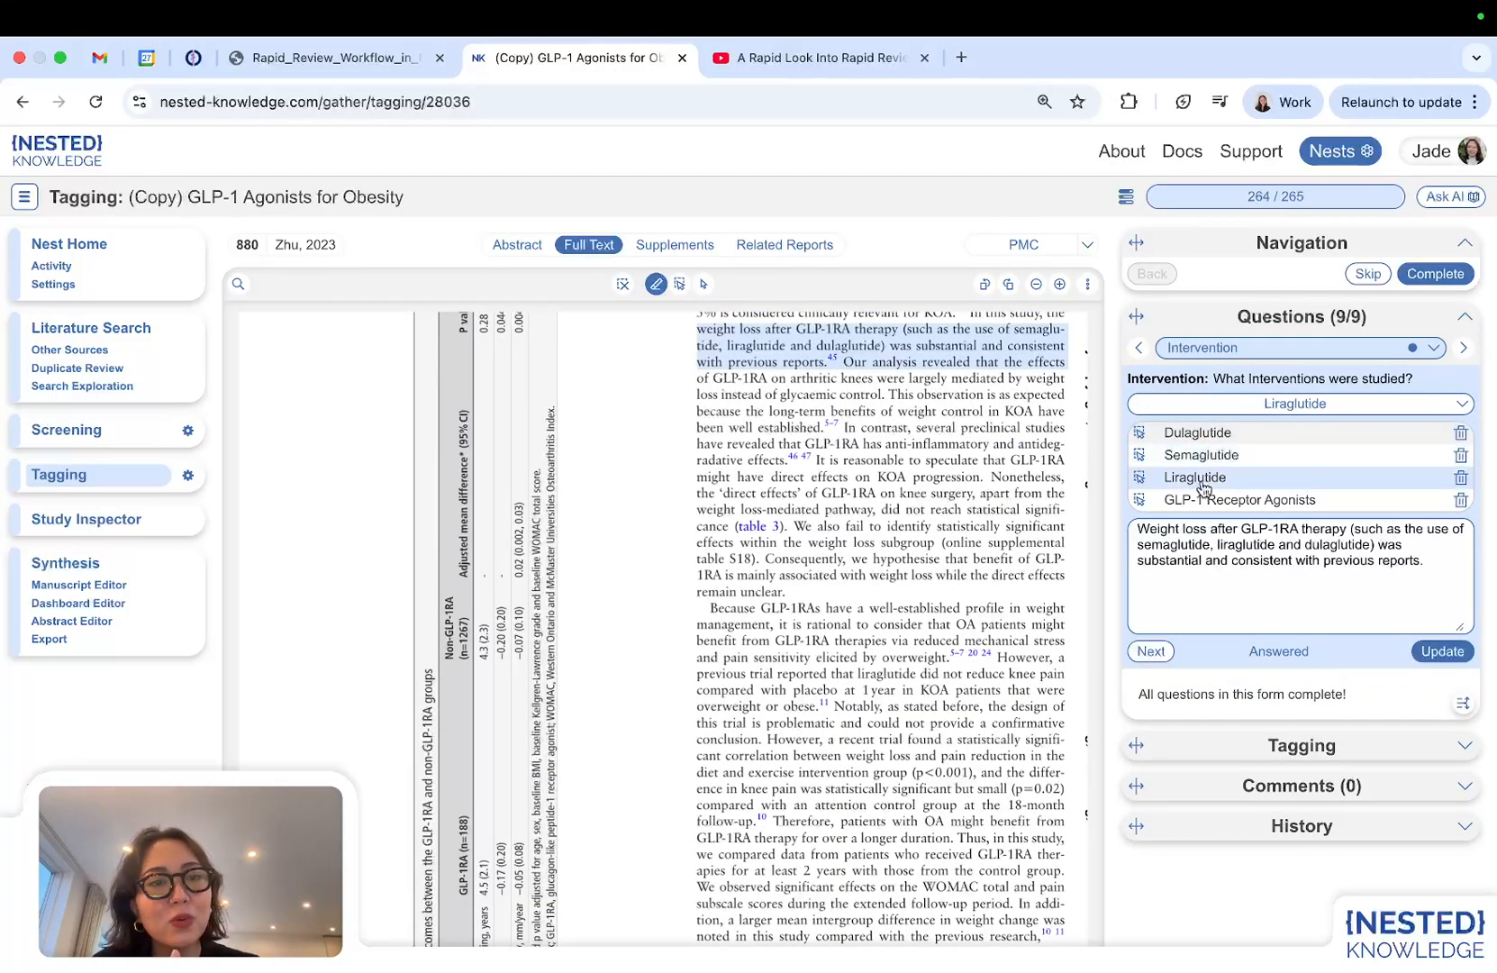
Go through the remaining tagging questions to Patient Characteristics and locate the source of the Duration of diabetes answer in the full text.
left_click(1462, 349)
left_click(1460, 352)
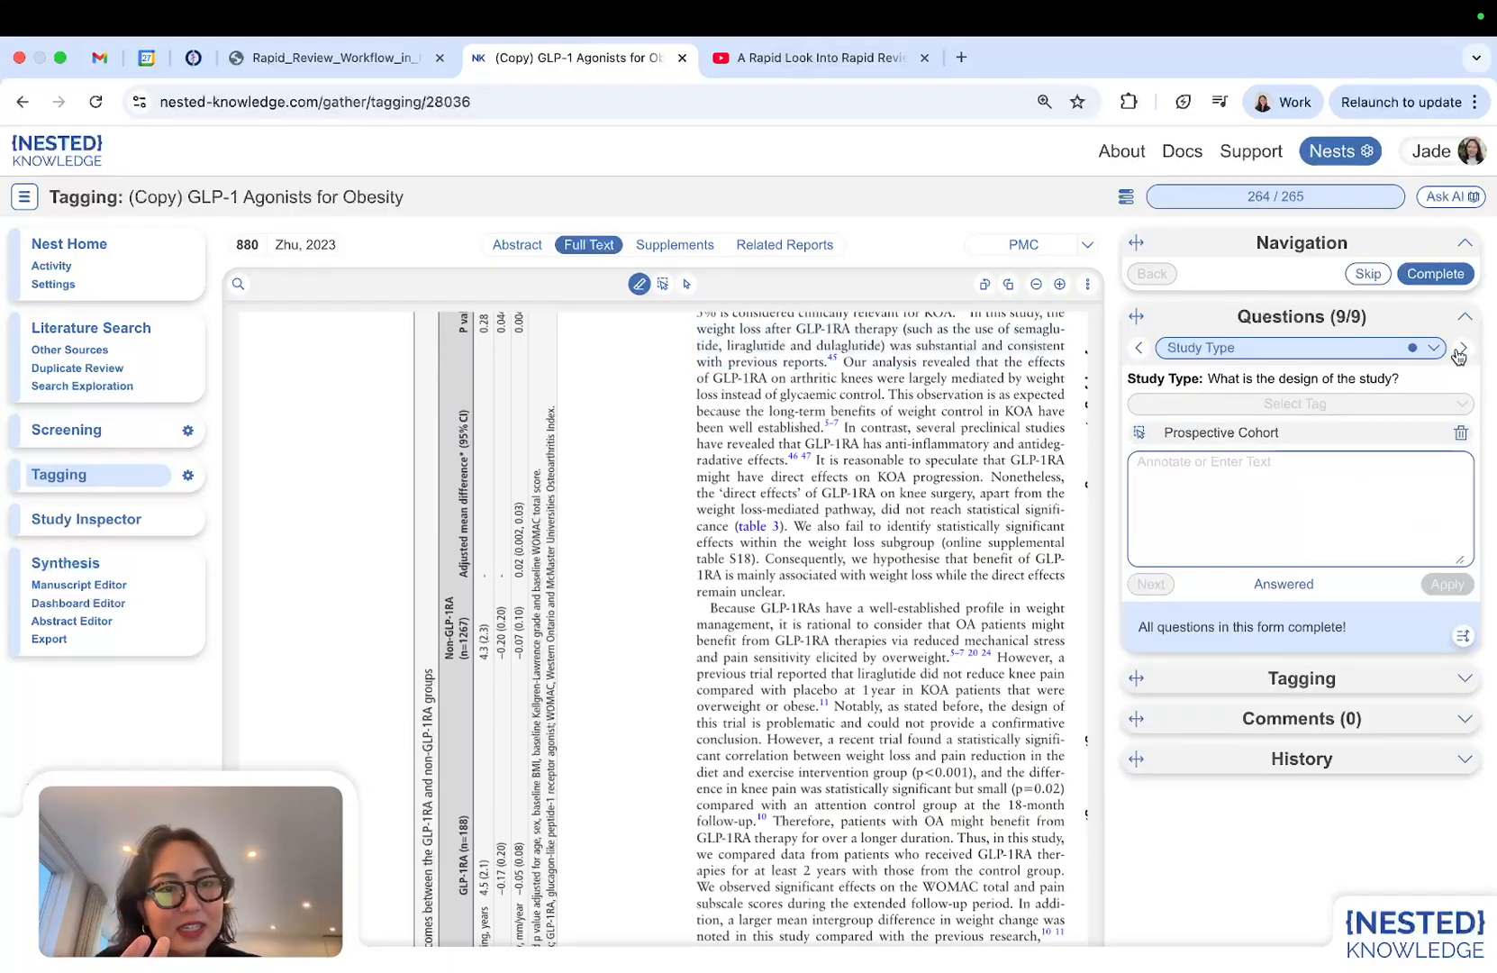
left_click(1460, 350)
left_click(1460, 350)
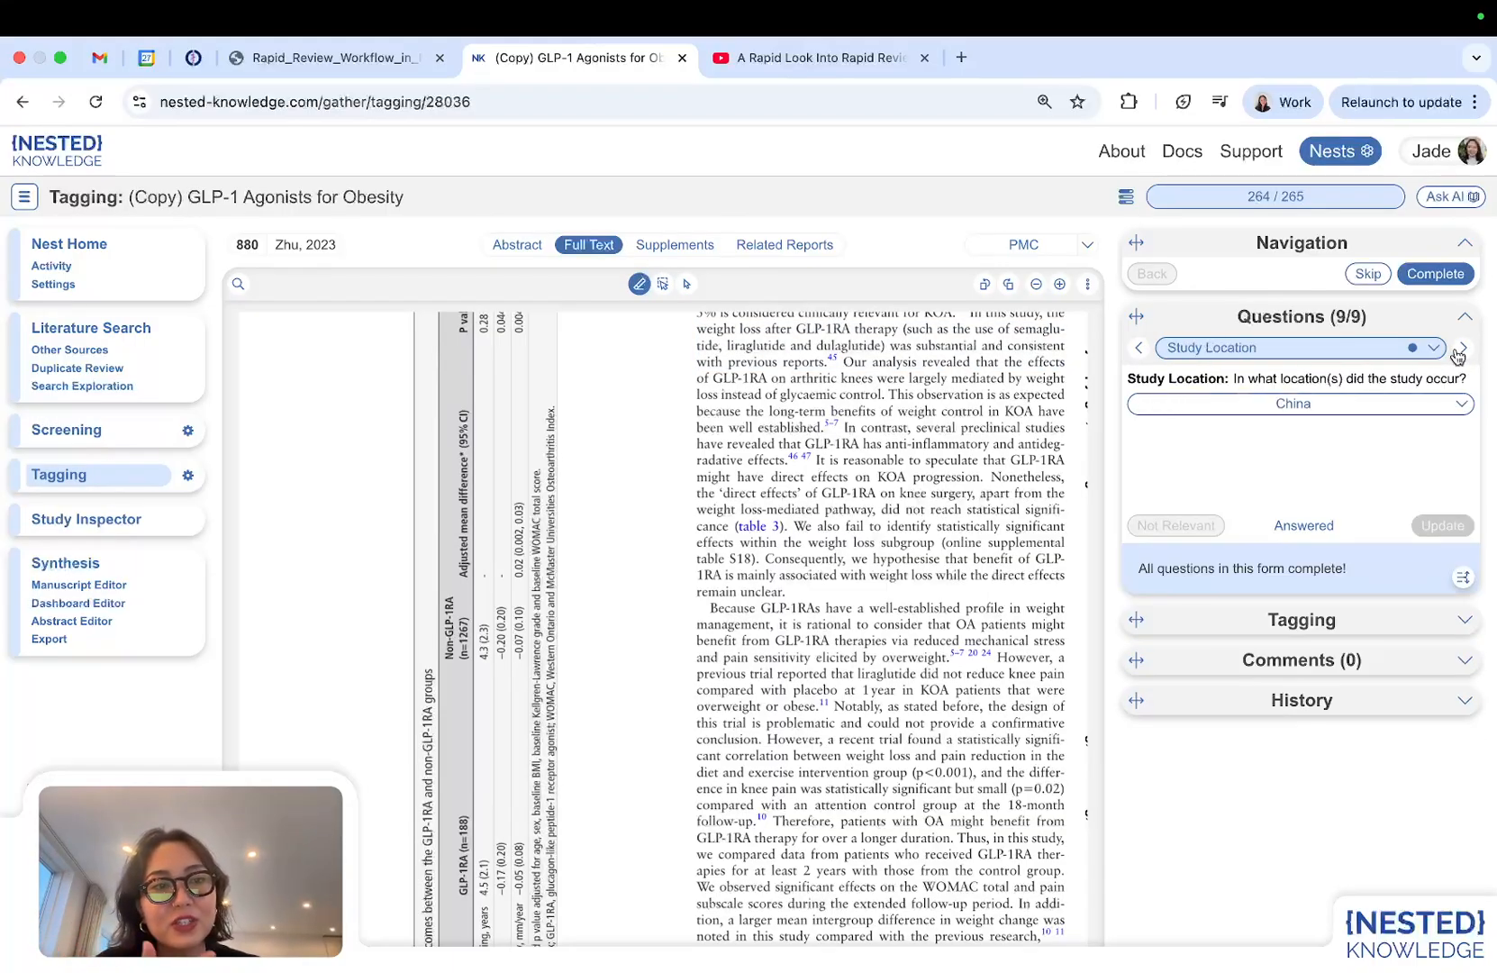
left_click(1457, 357)
left_click(1313, 410)
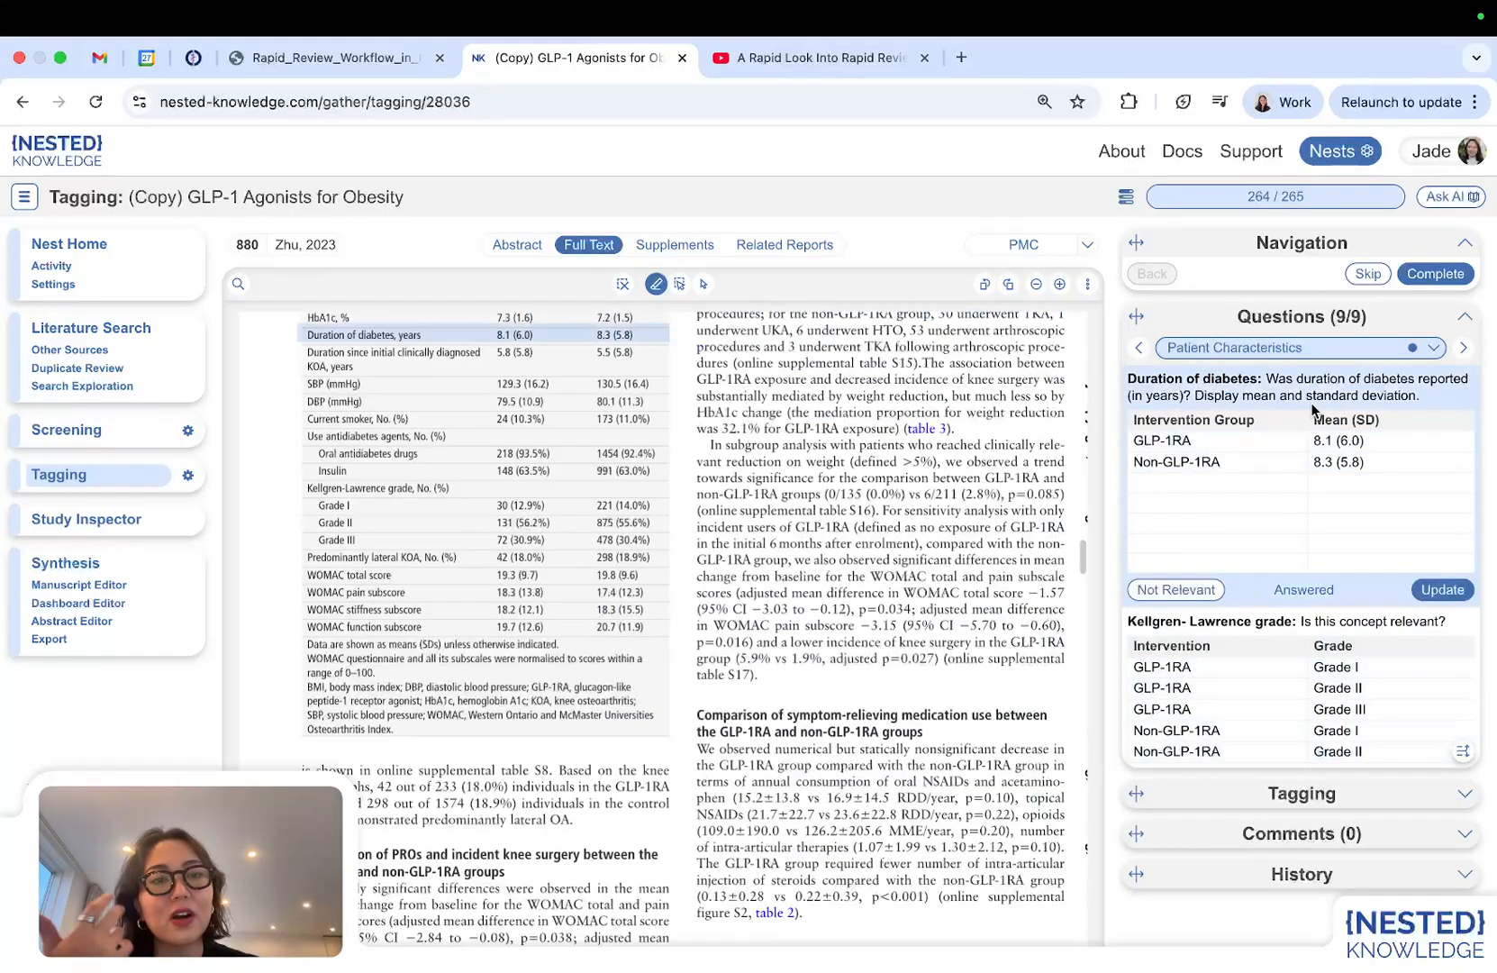
Collapse the site navigation, widen the questions area, and compare the Duration of diabetes data with Table 1 in the article.
left_click(24, 196)
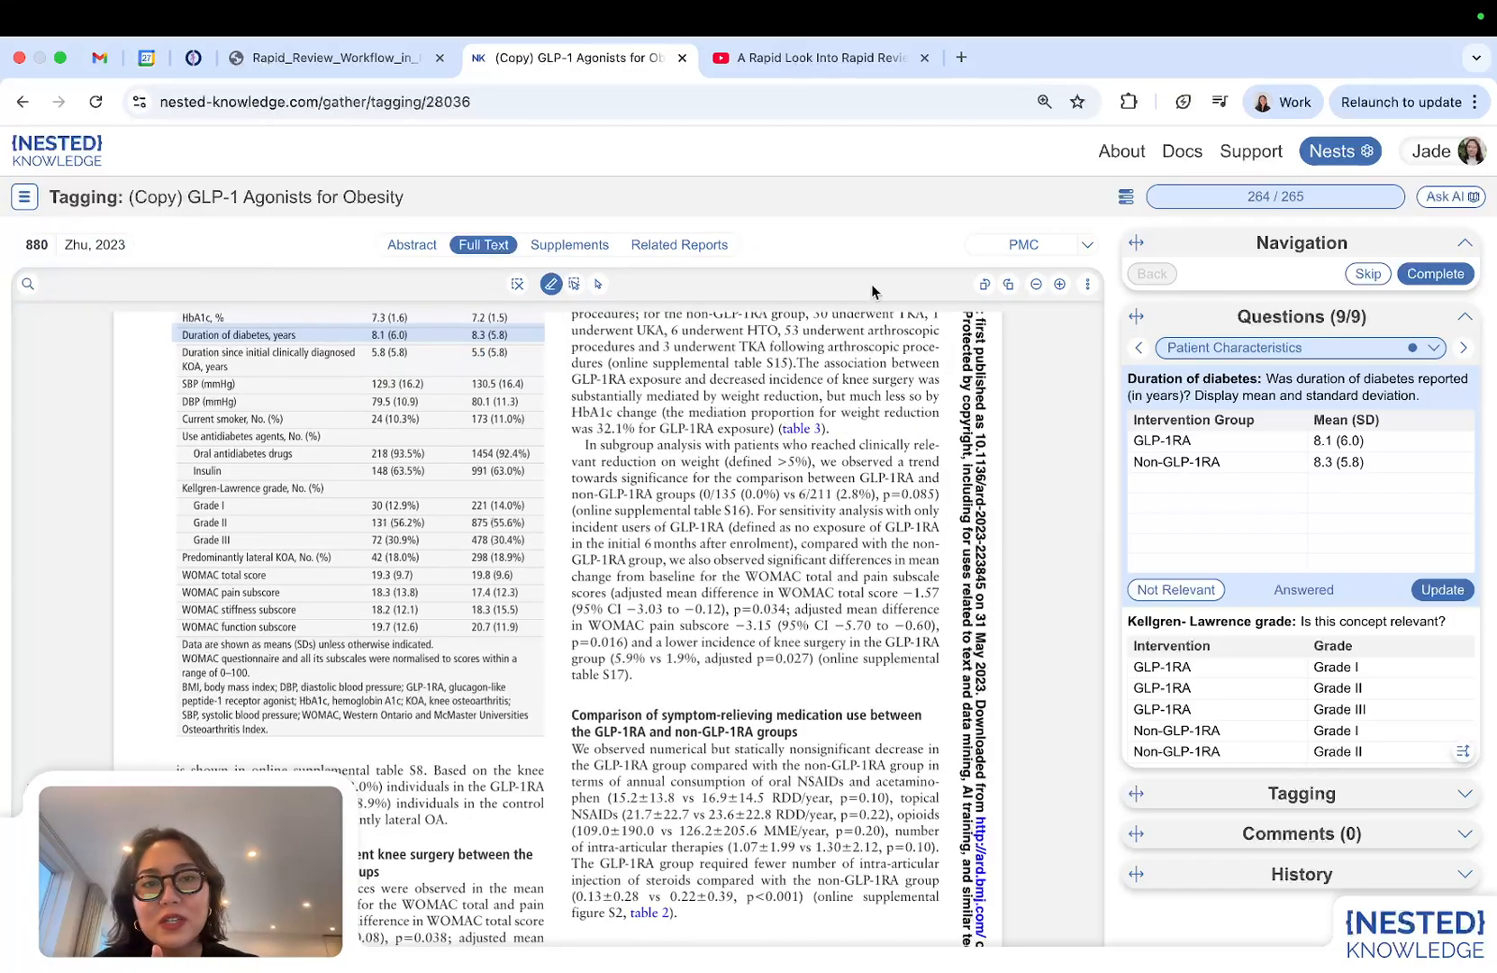
left_click_drag(1112, 257, 981, 261)
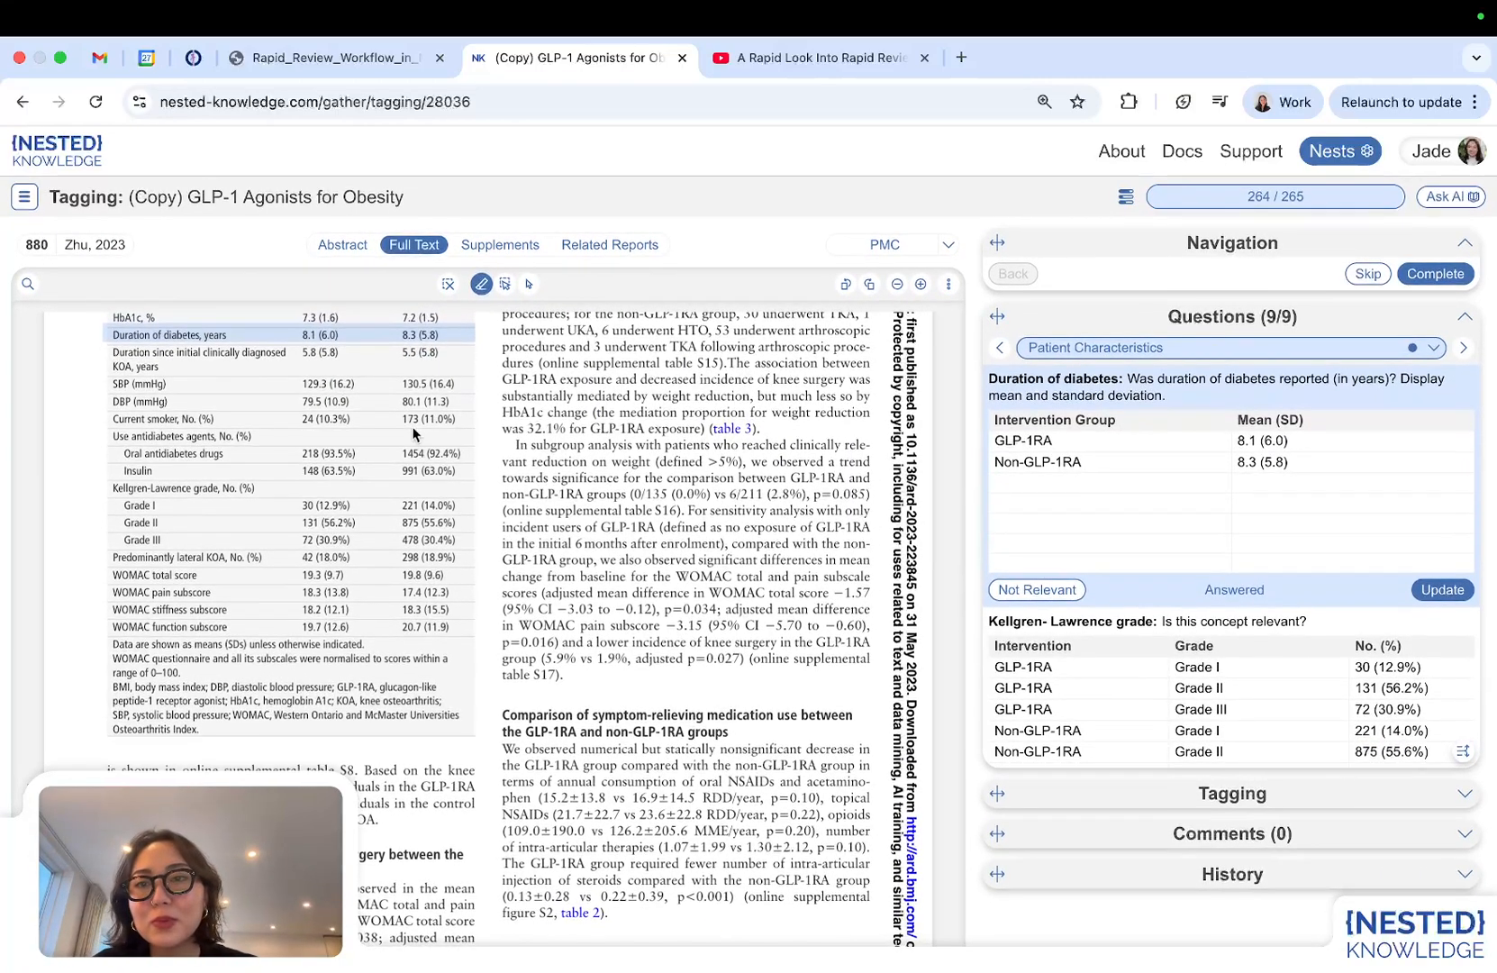
scroll(413, 434, "up", 2)
scroll(413, 434, "up", 1)
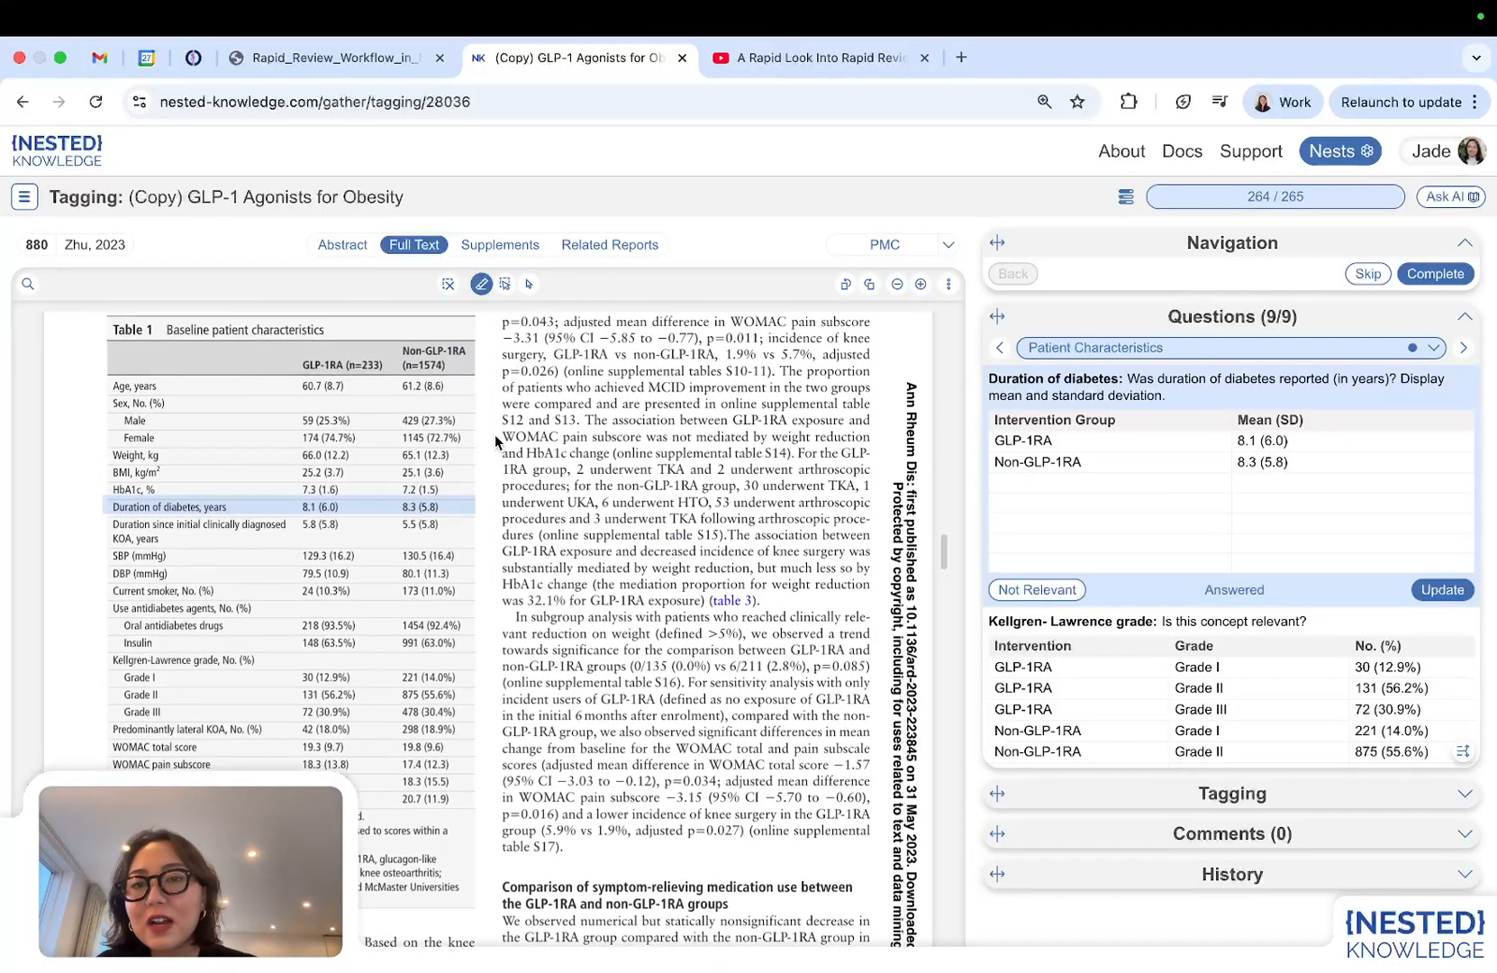
Check the extracted Kellgren-Lawrence grade table against its source rows in the article's baseline characteristics.
left_click(1214, 635)
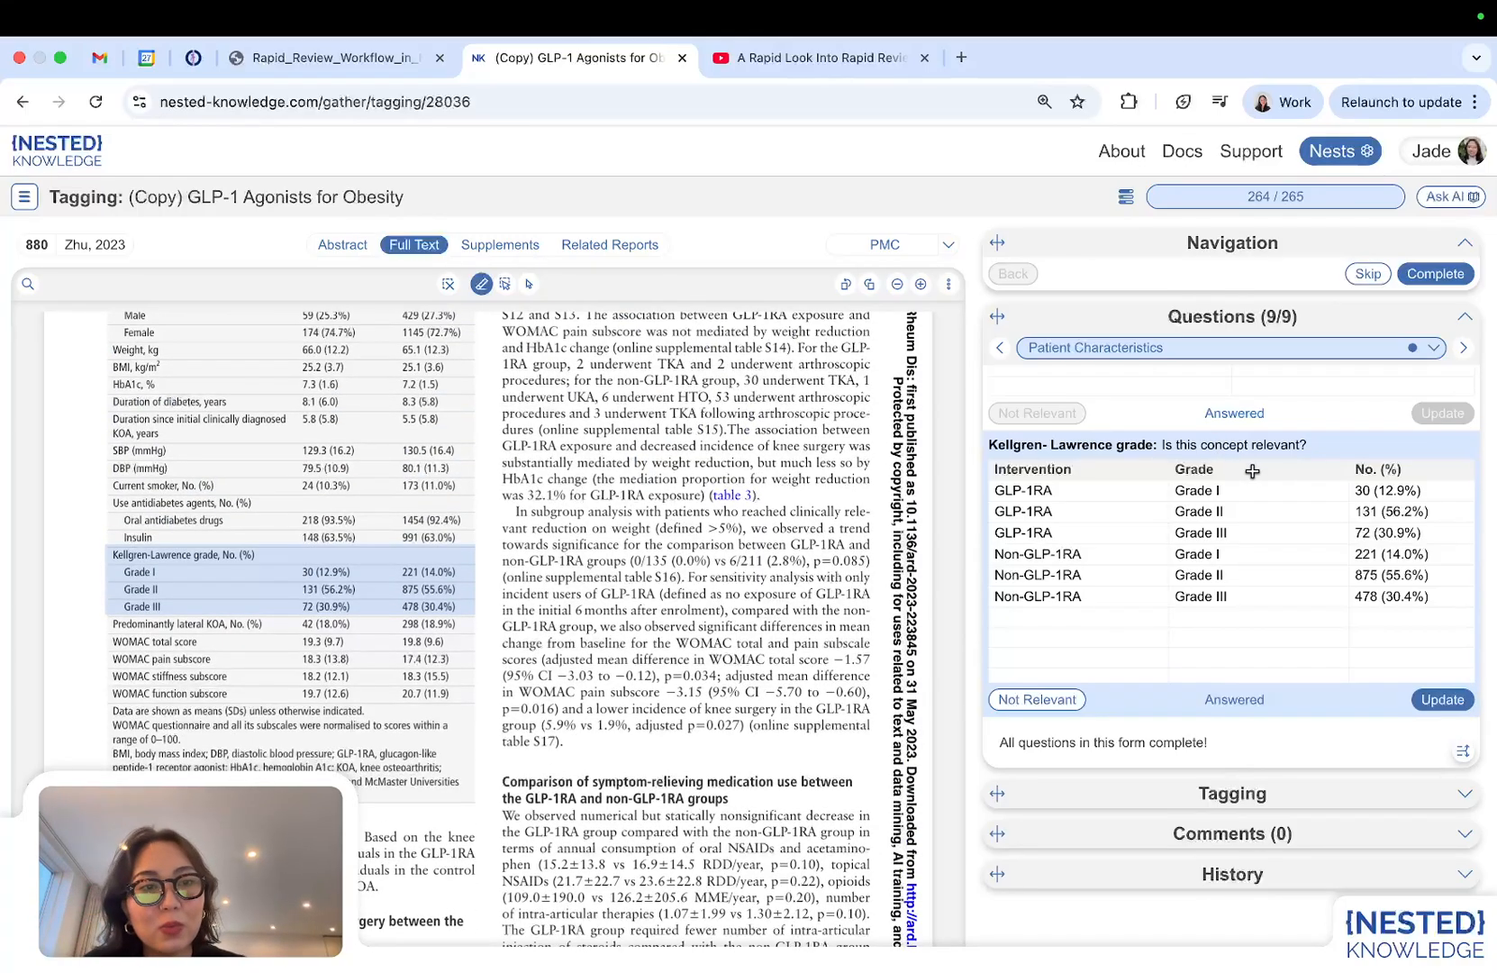
scroll(1249, 476, "right", 1)
scroll(1249, 477, "left", 1)
mouse_move(275, 582)
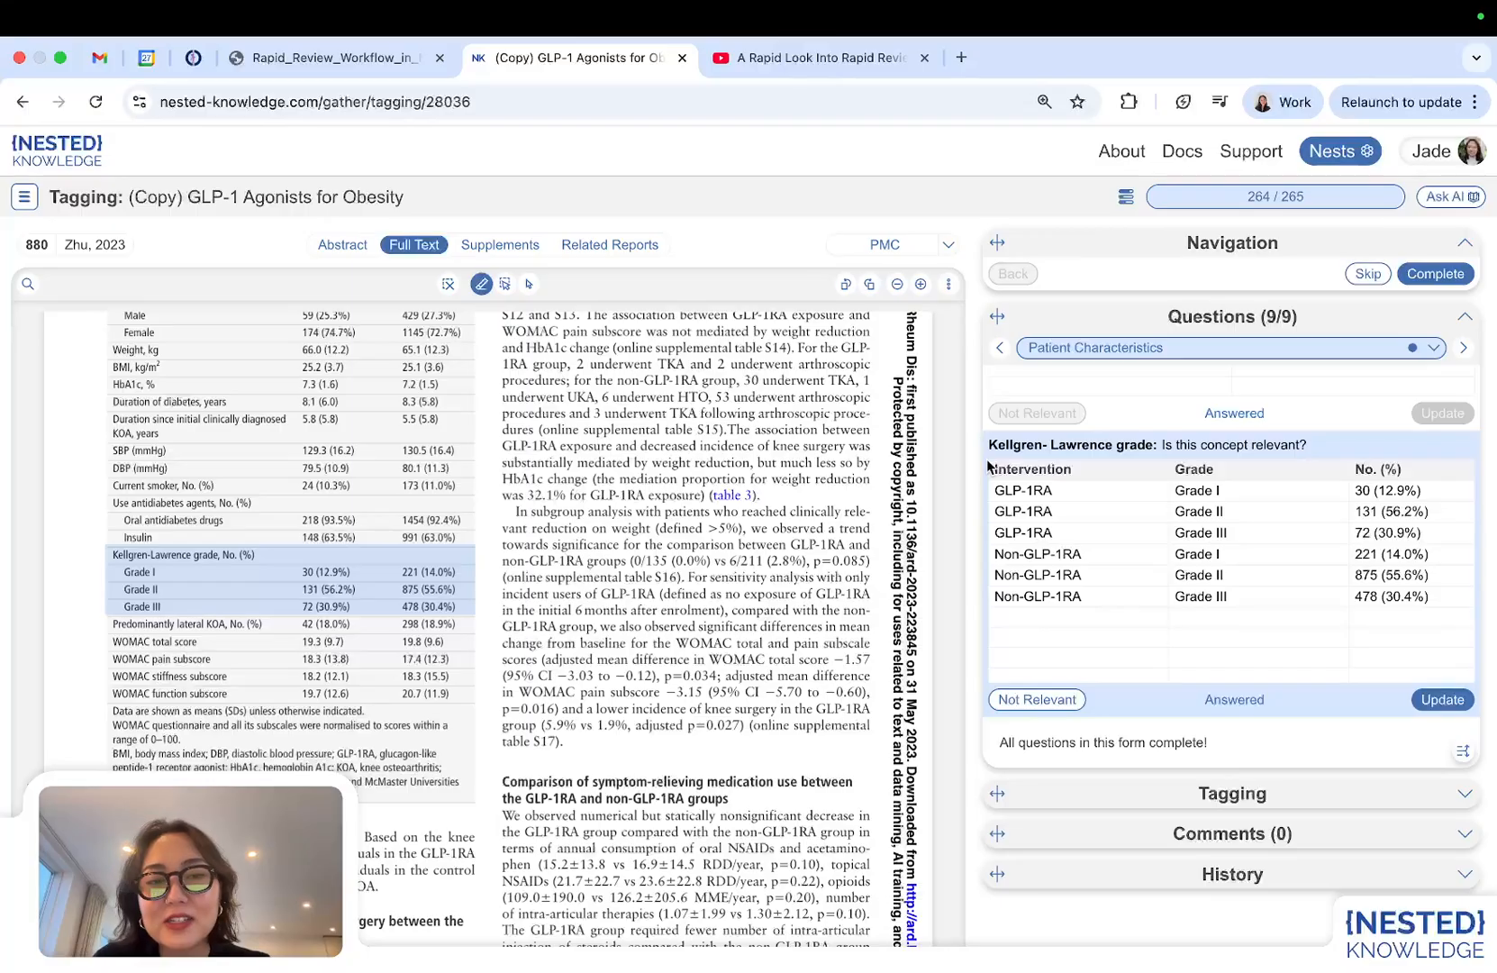
Open the nest's Qualitative Synthesis and filter the sunburst diagram by the Type 2 Diabetes (T2DM) and Semaglutide tags.
left_click(23, 197)
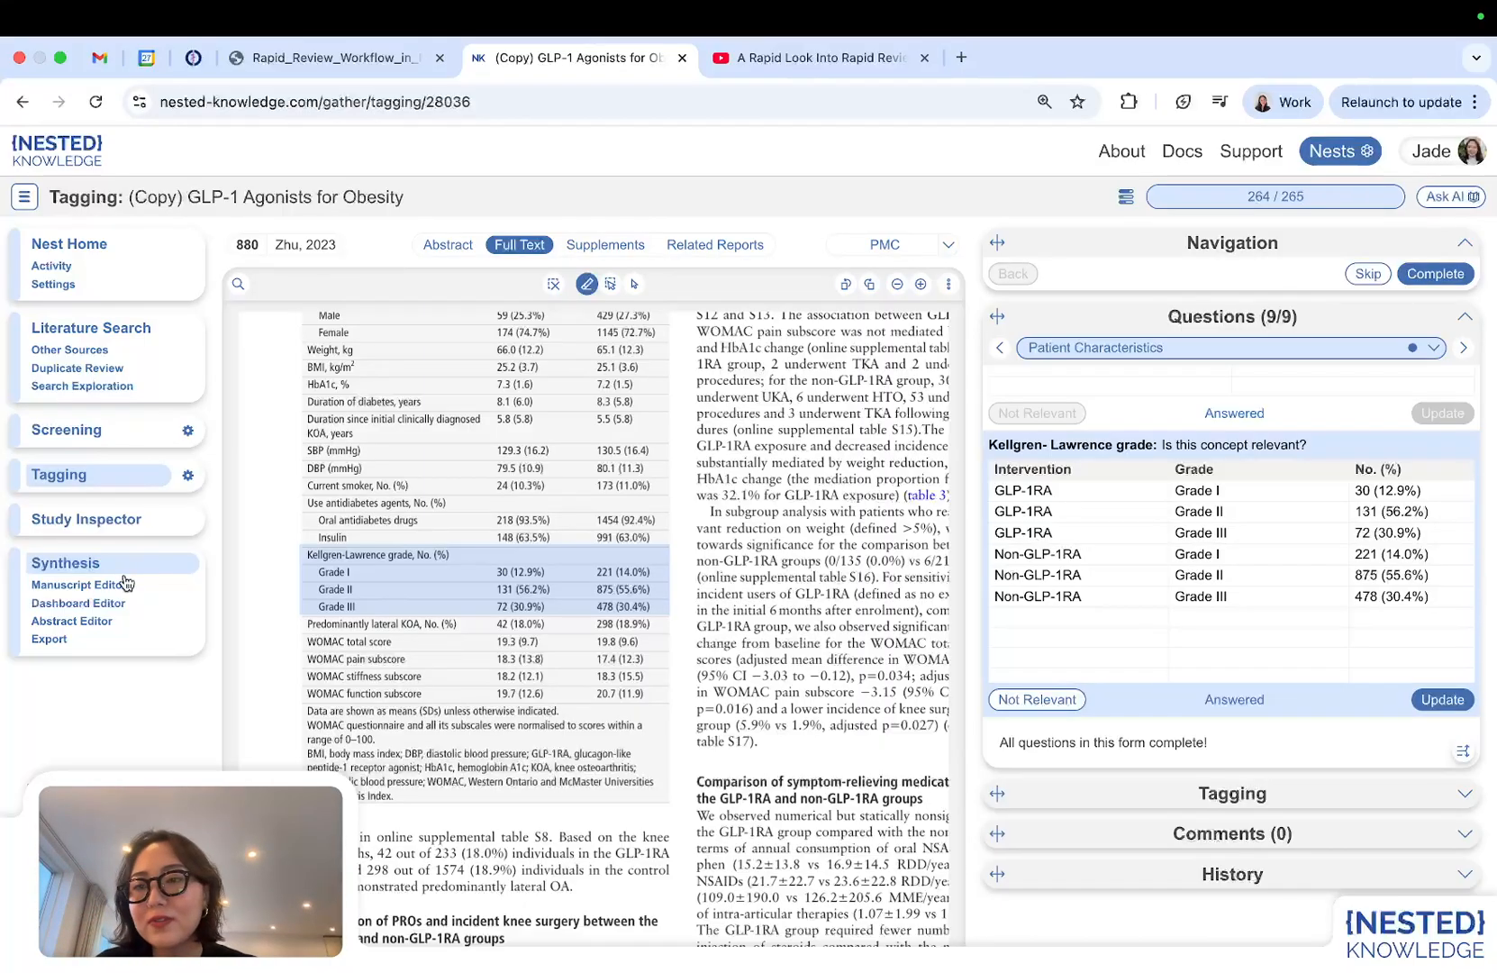
left_click(93, 566)
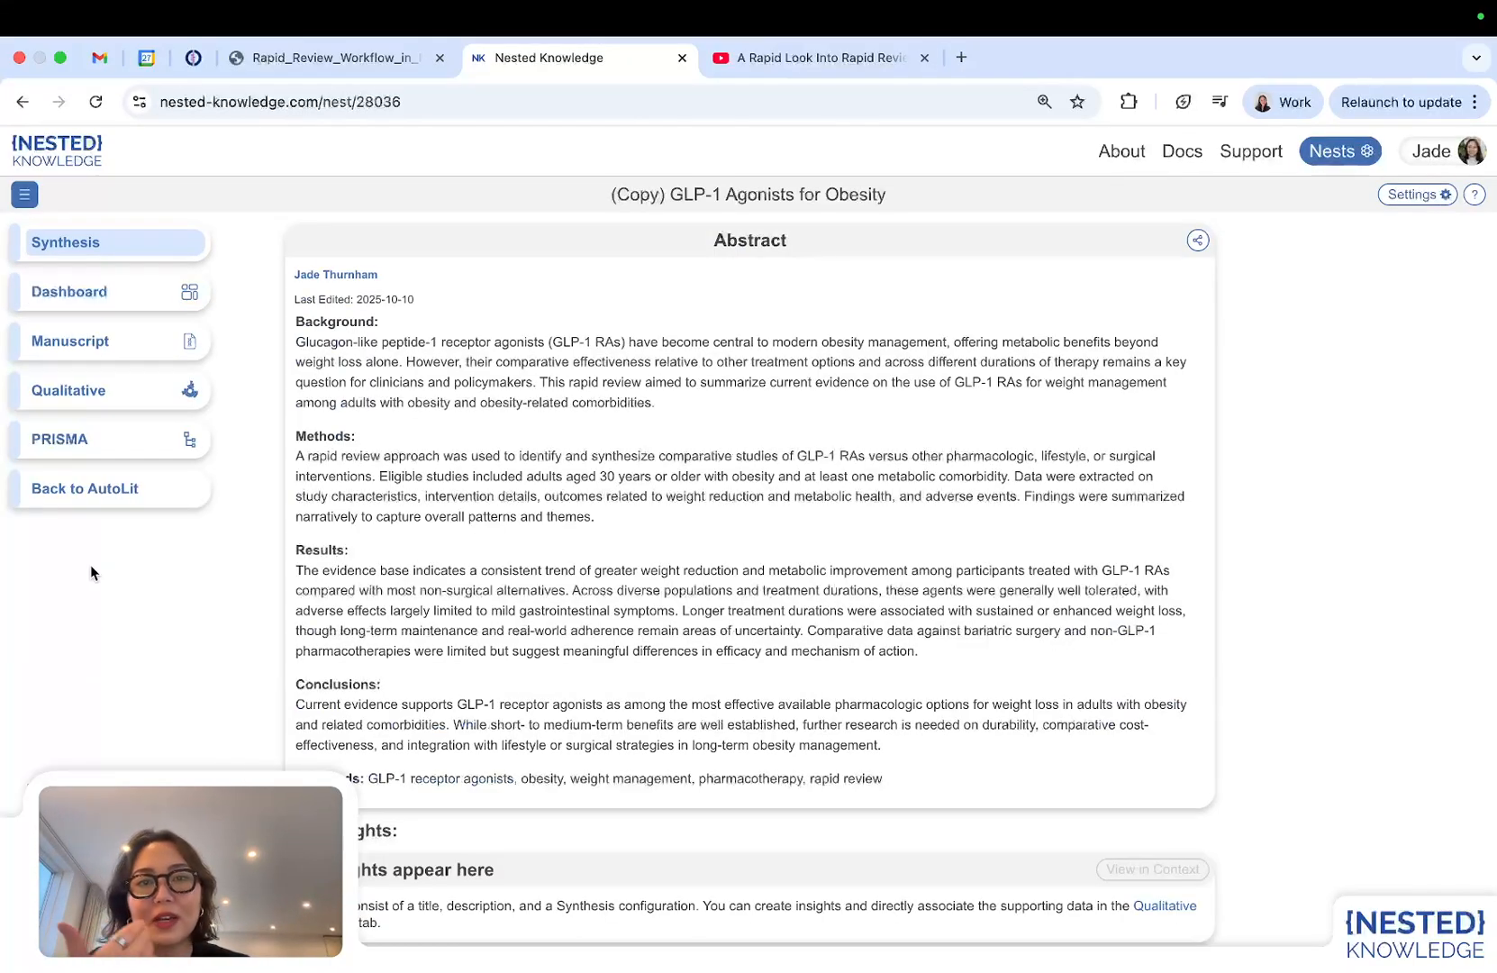
left_click(93, 393)
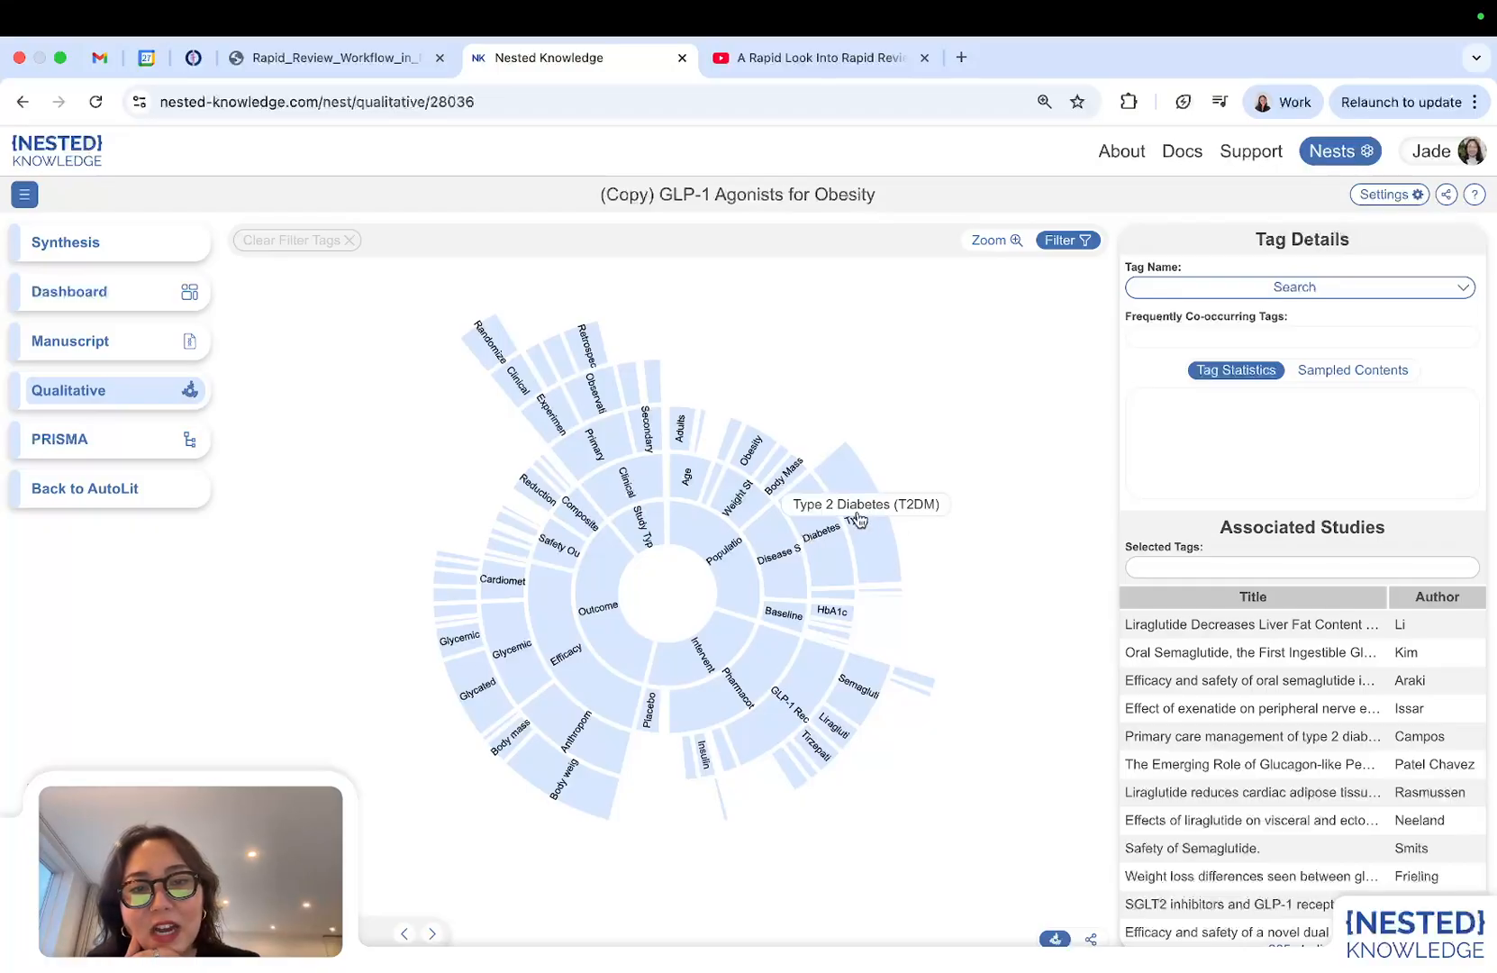
left_click(871, 539)
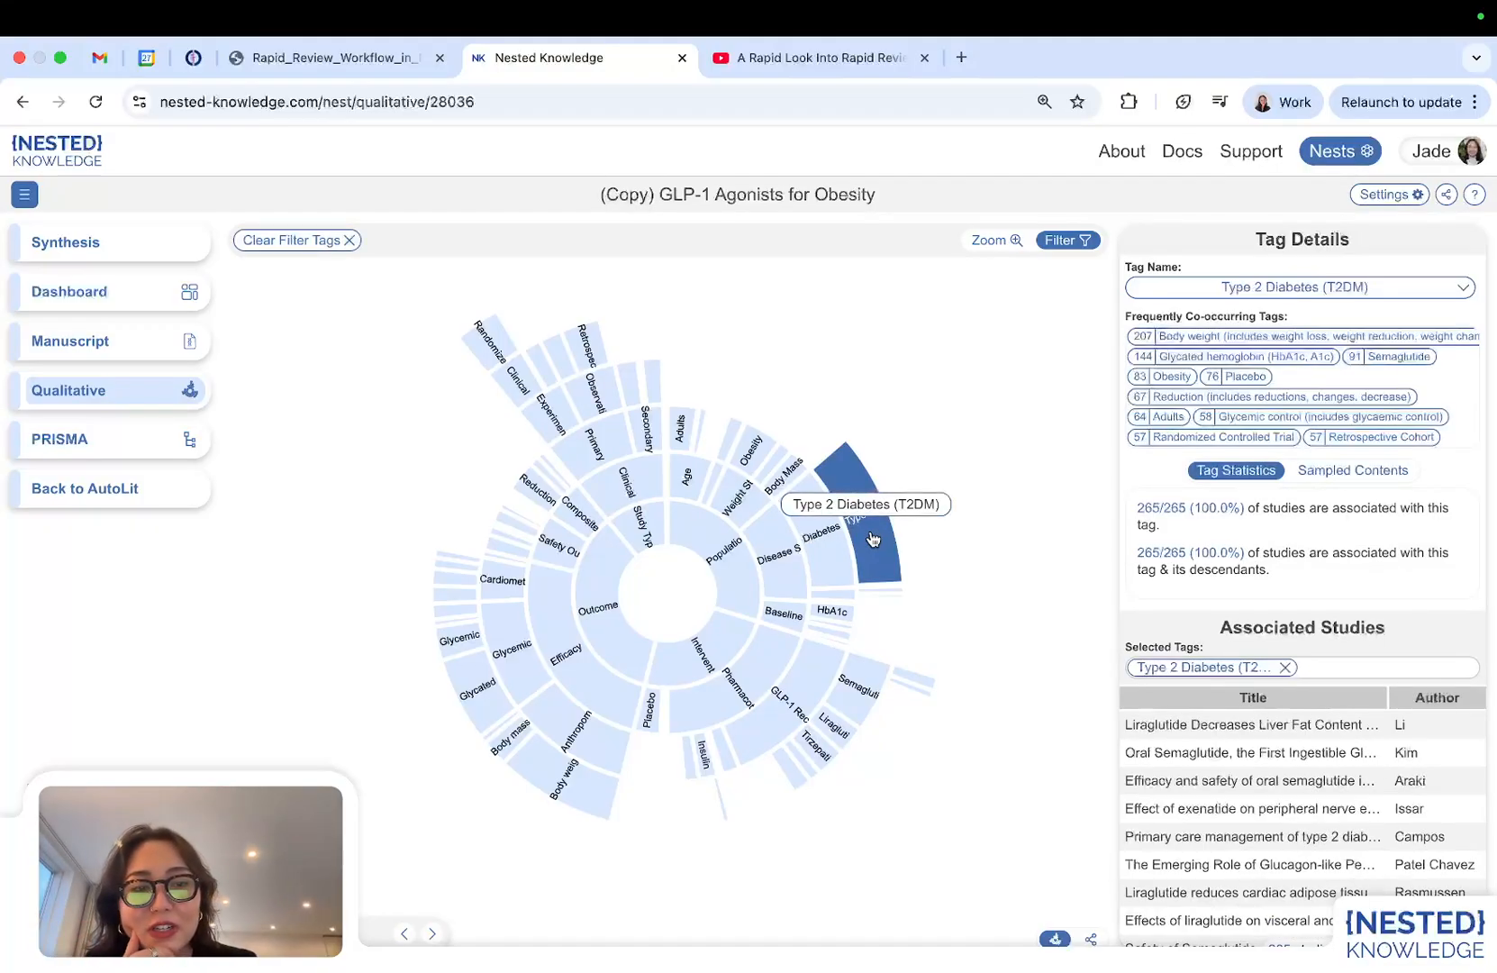
left_click(862, 702)
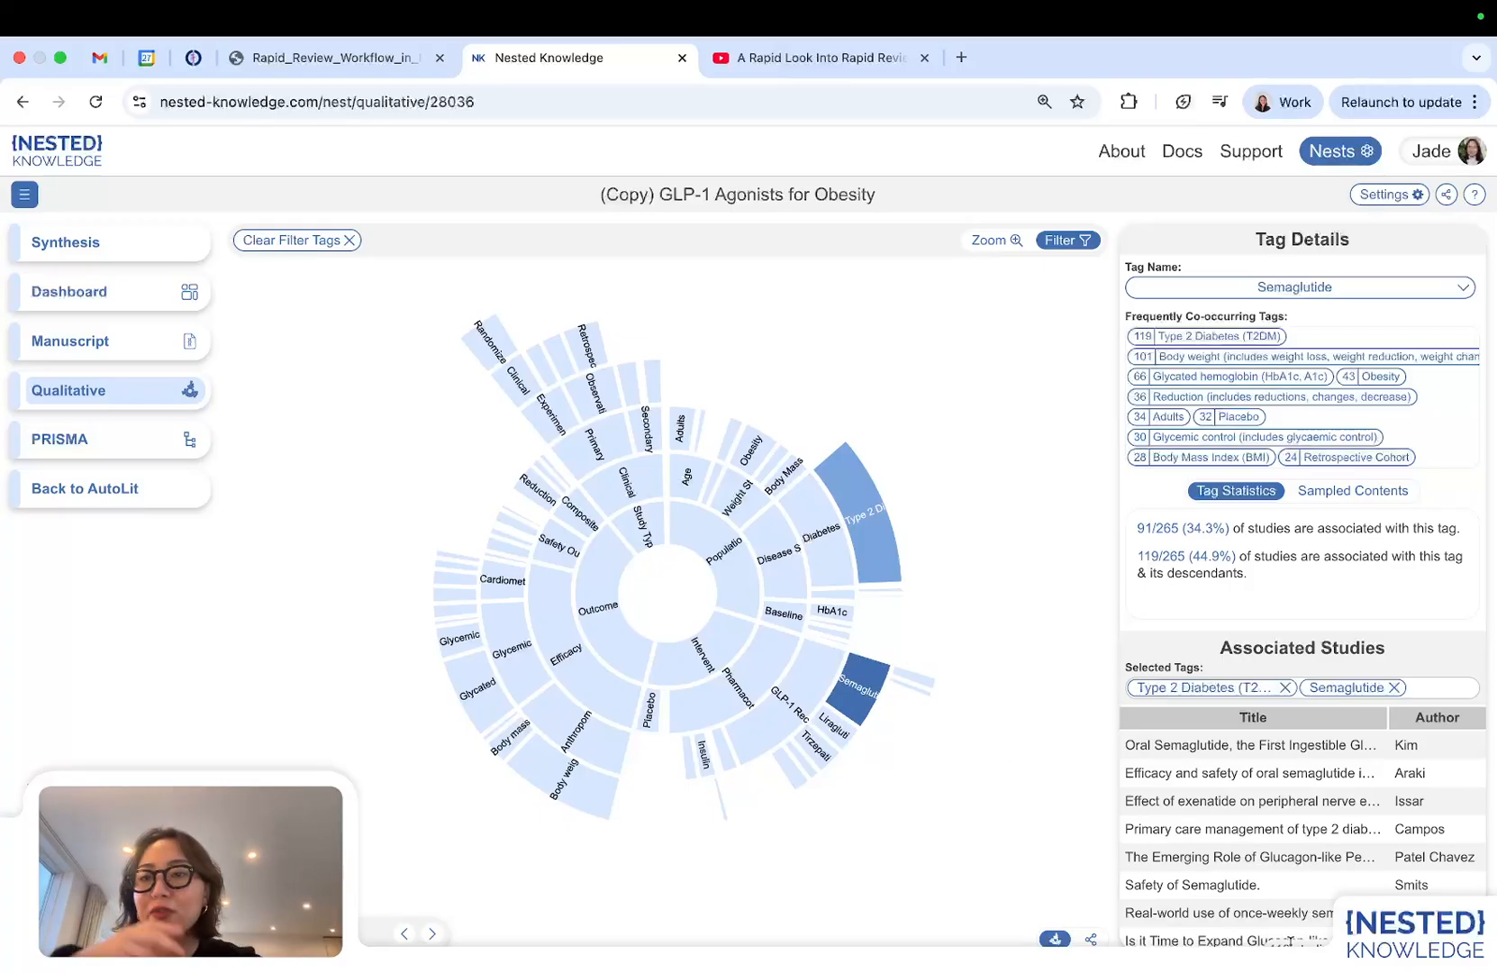
Open the first associated study and inspect the abstract excerpts behind its Type 2 Diabetes (T2DM) and Semaglutide tags.
left_click(1265, 742)
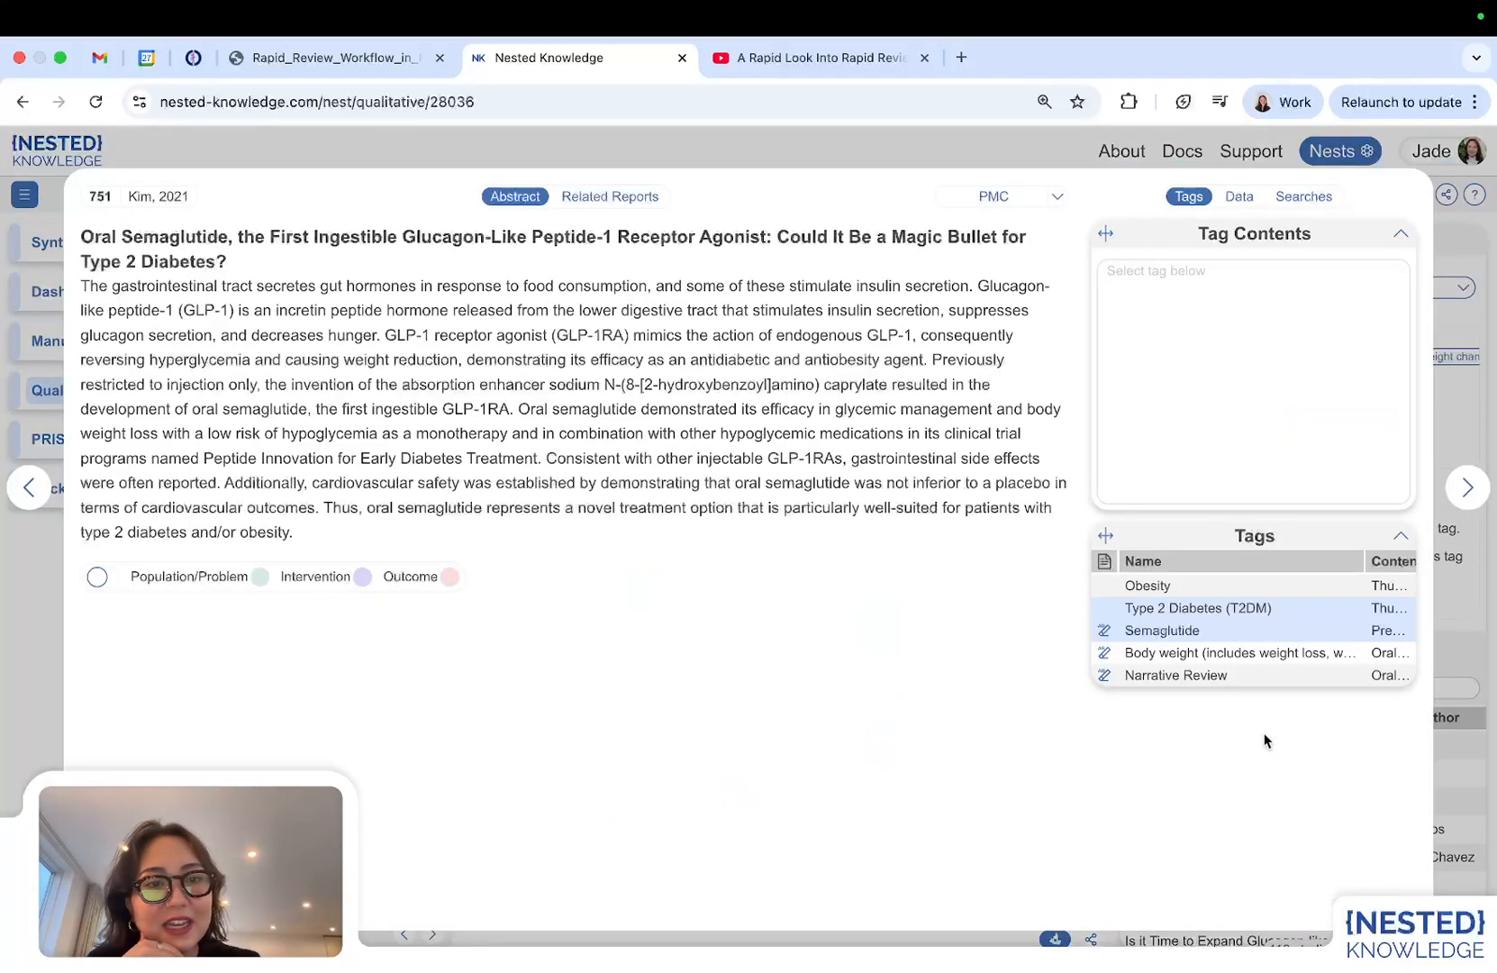
left_click(1156, 611)
left_click(1158, 634)
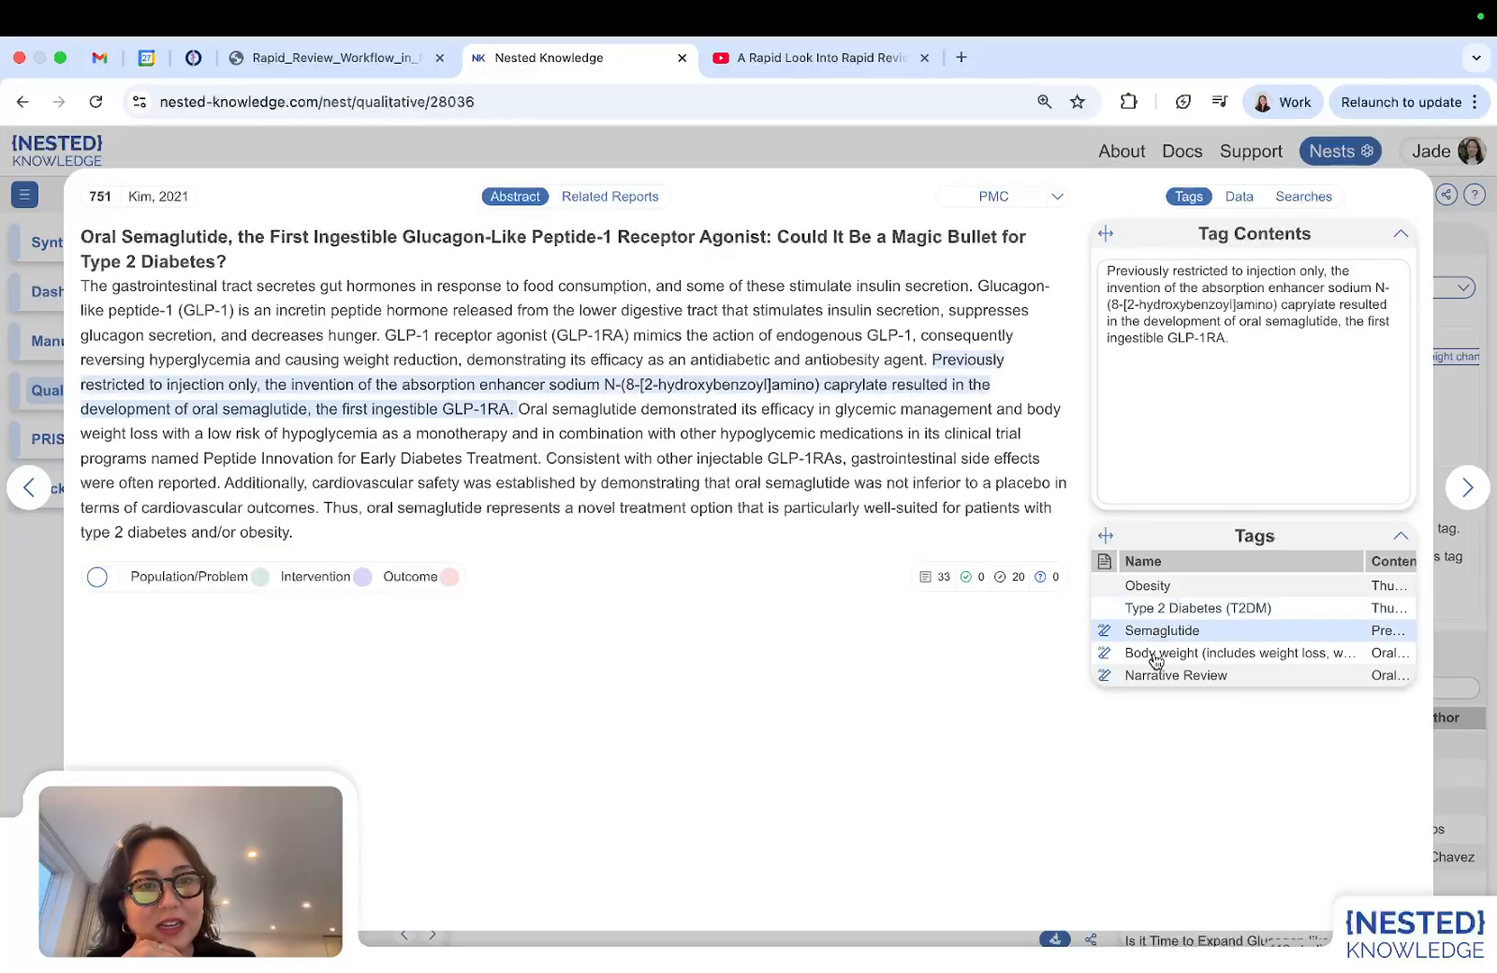
Inspect the abstract excerpt behind the study's Body weight tag, and close the study to return to the sunburst diagram.
left_click(1156, 658)
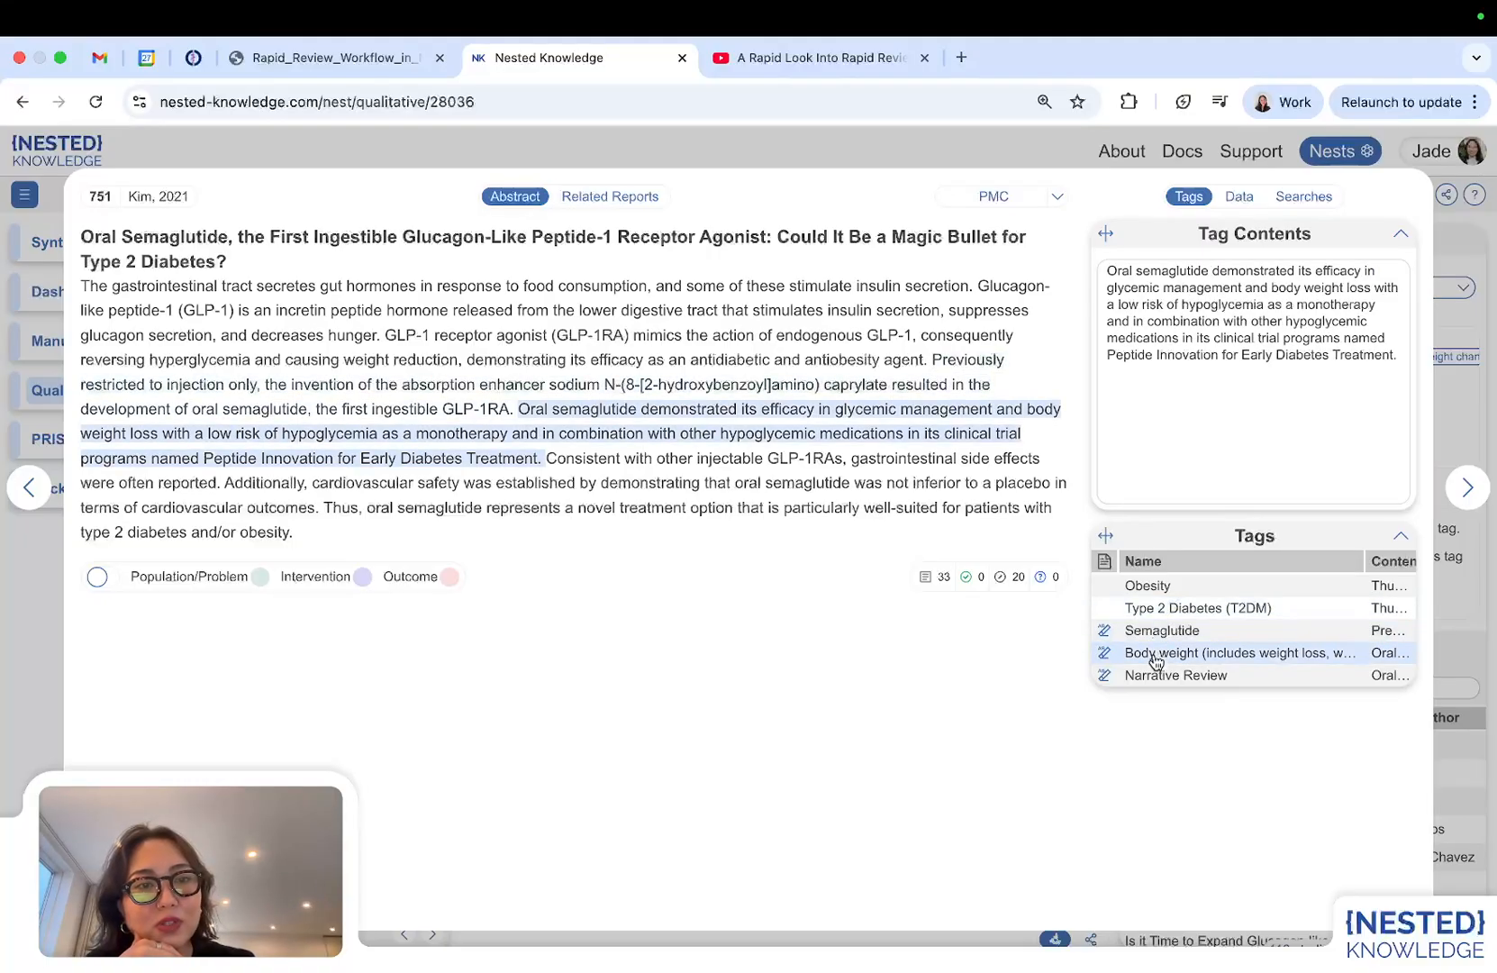
left_click(1478, 330)
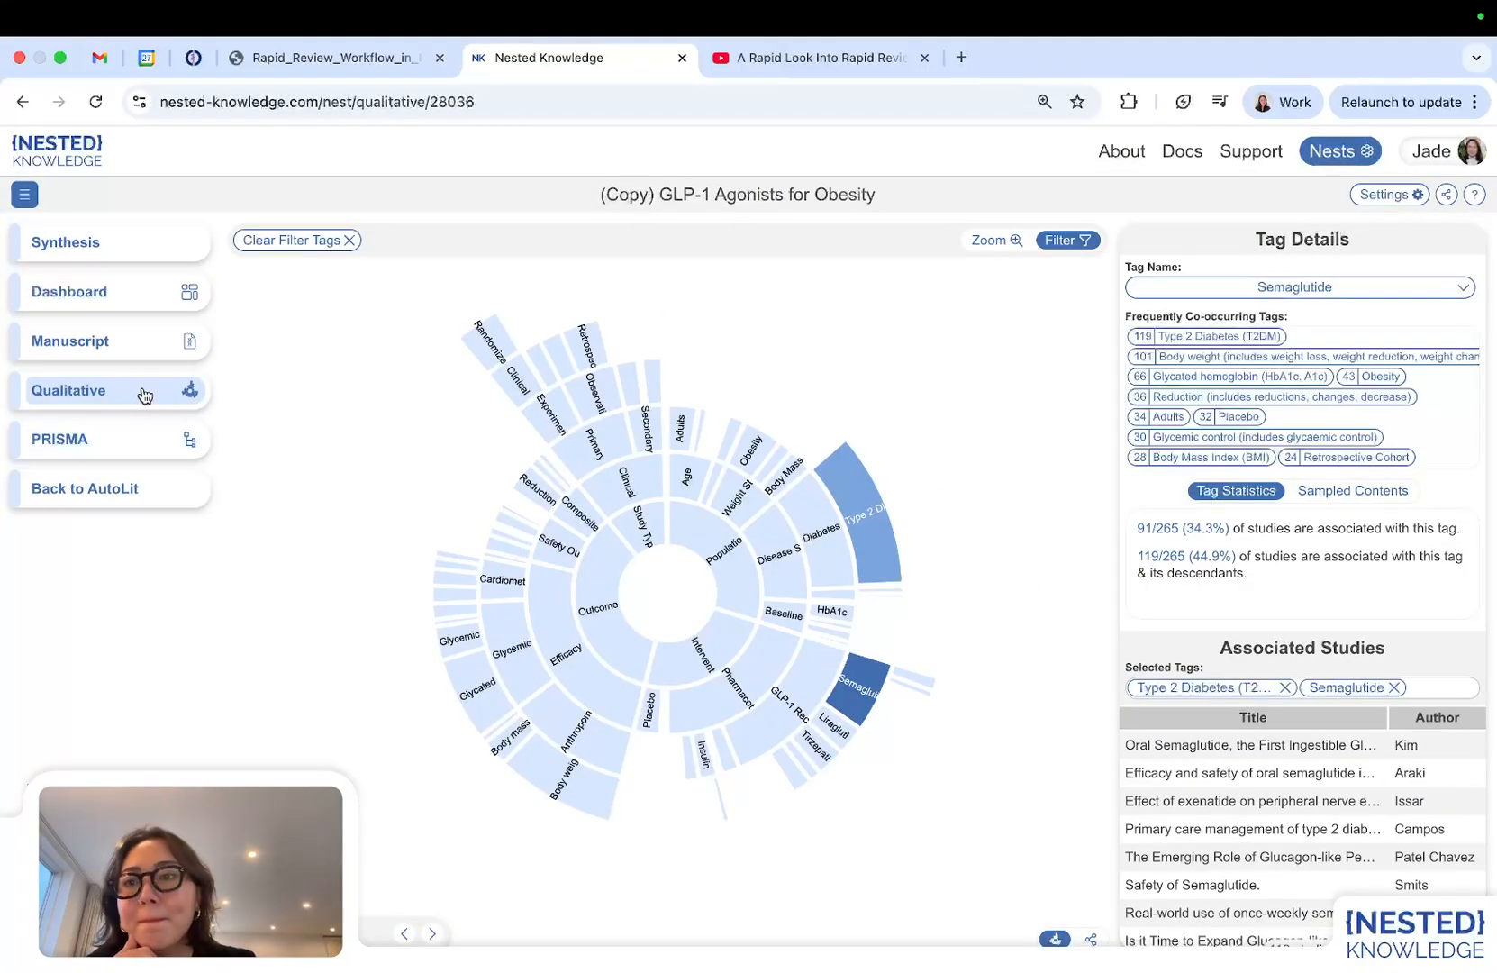
Open the nest's Dashboard and look through the columns and study rows of the Table of Outcomes.
left_click(69, 305)
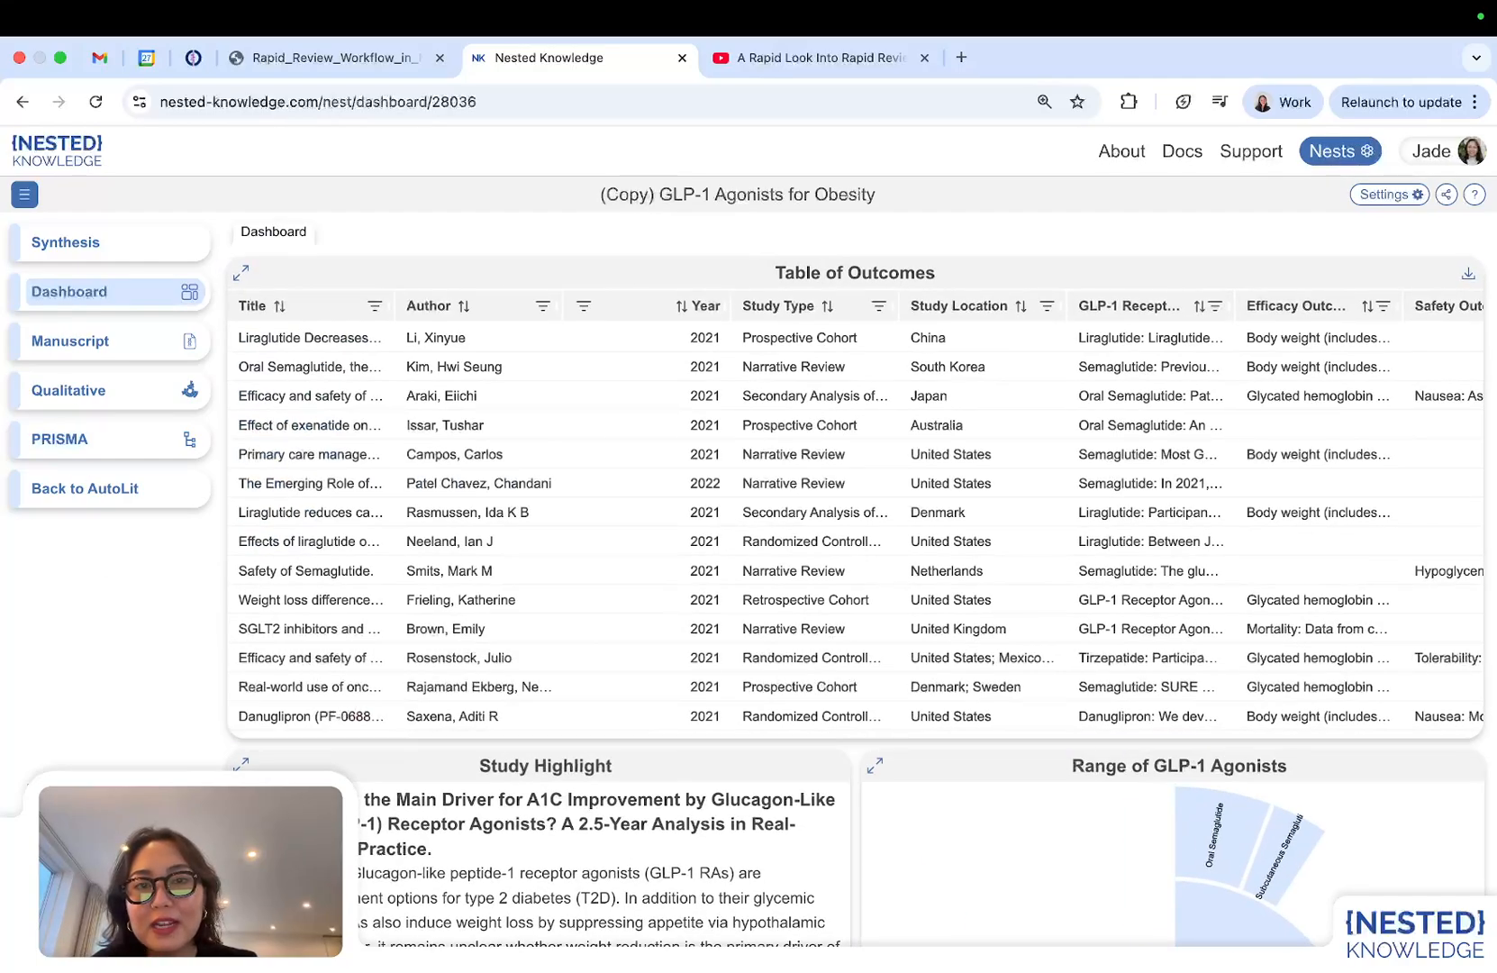
scroll(878, 457, "right", 3)
scroll(878, 458, "left", 3)
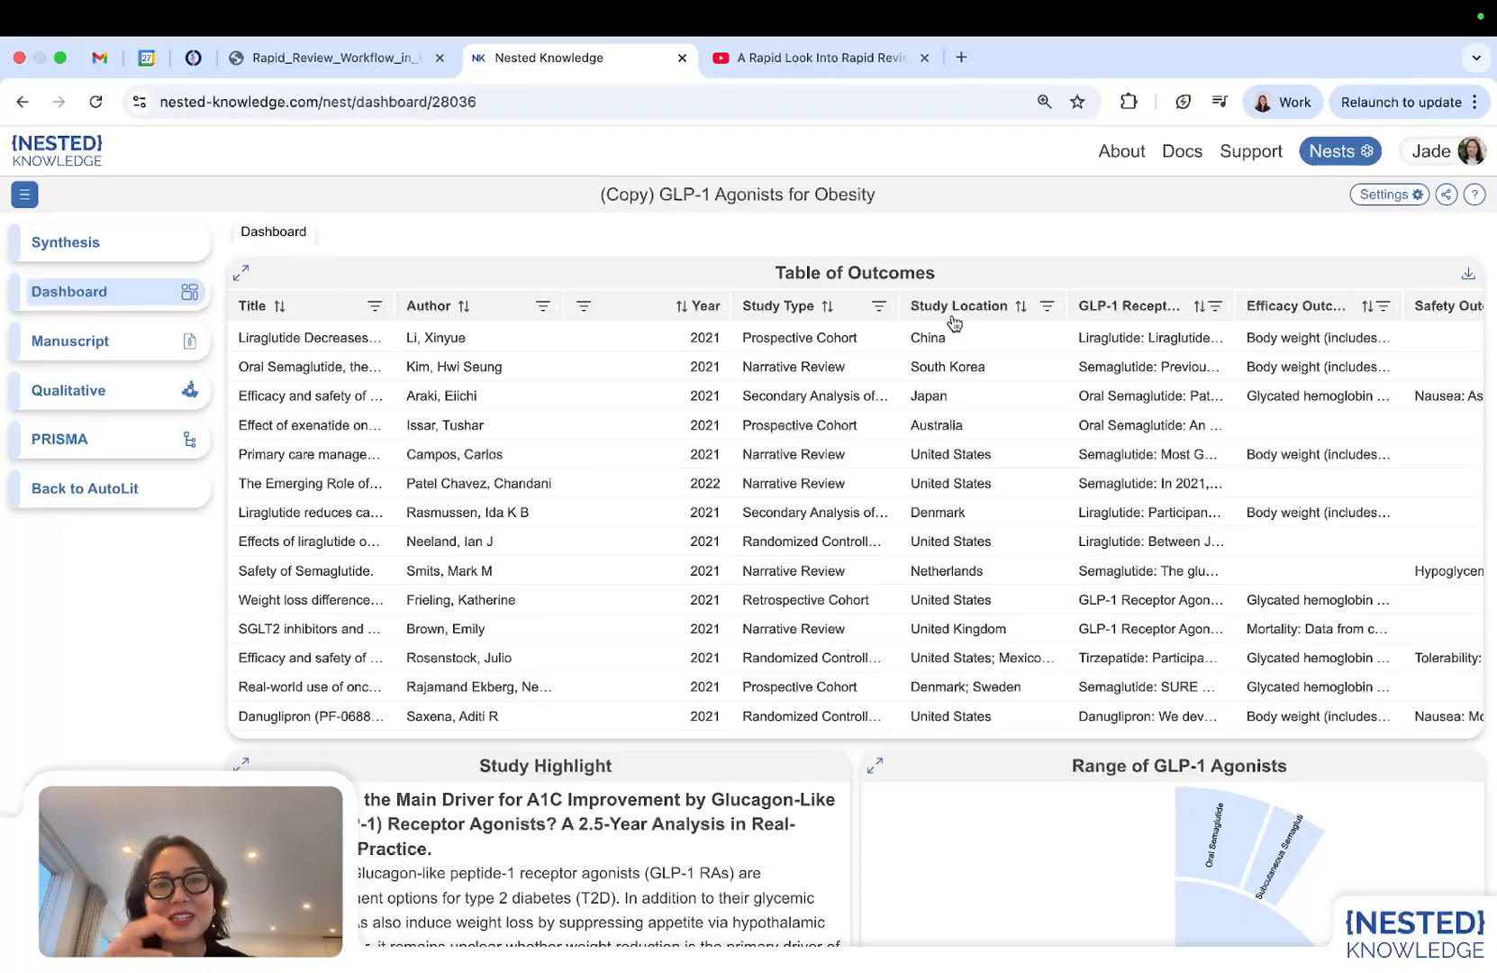
scroll(954, 323, "right", 3)
scroll(996, 329, "left", 3)
scroll(996, 461, "down", 1)
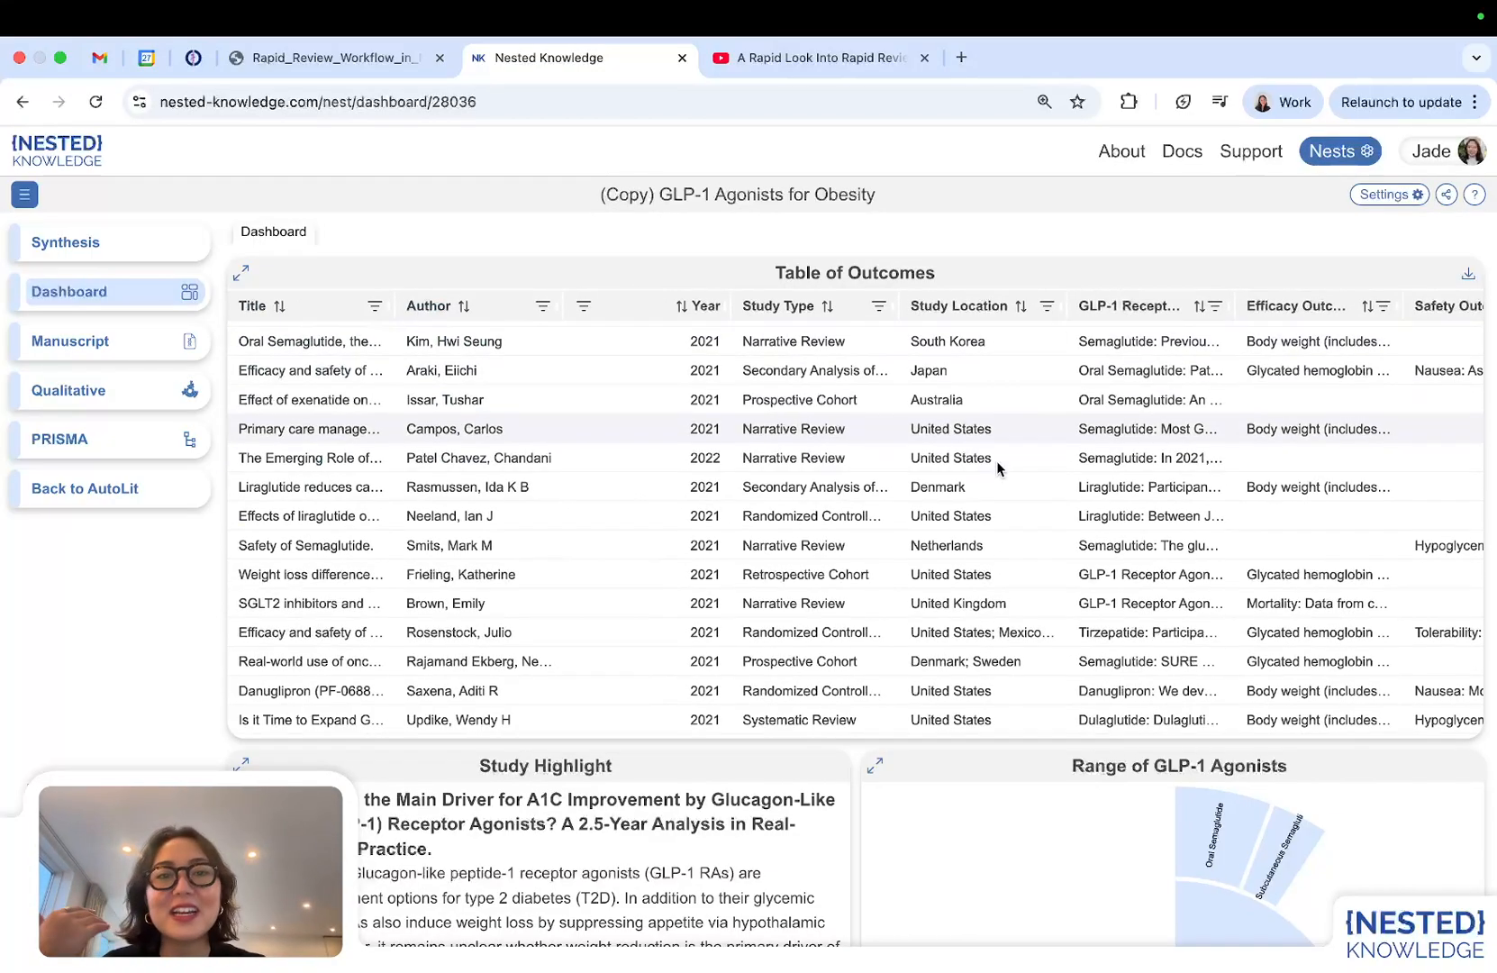
scroll(996, 461, "down", 15)
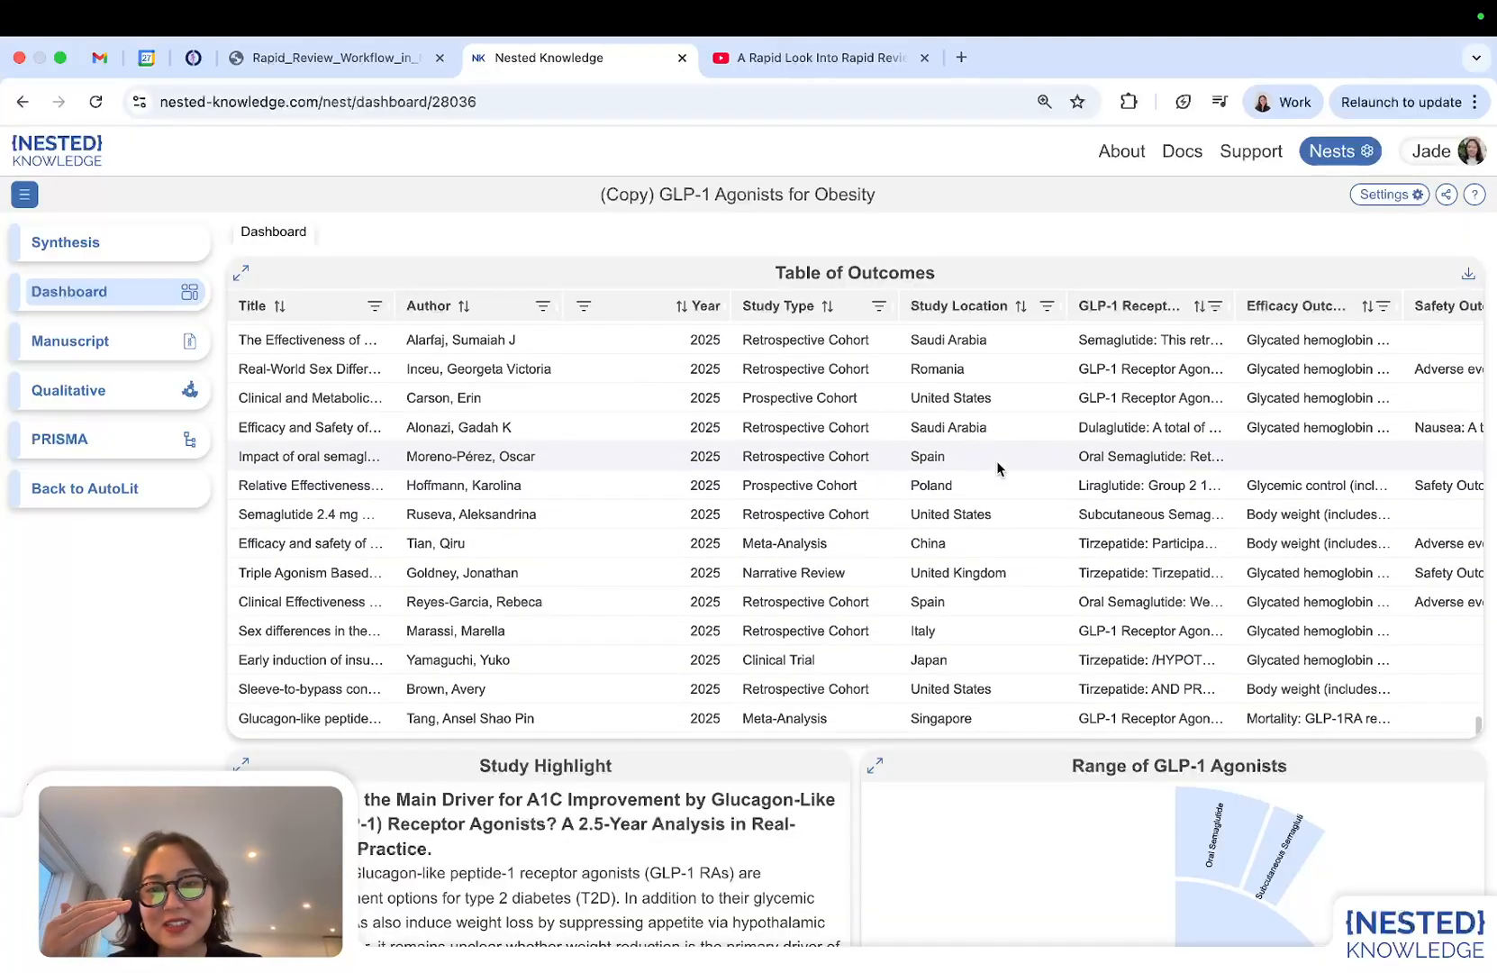
scroll(996, 466, "up", 20)
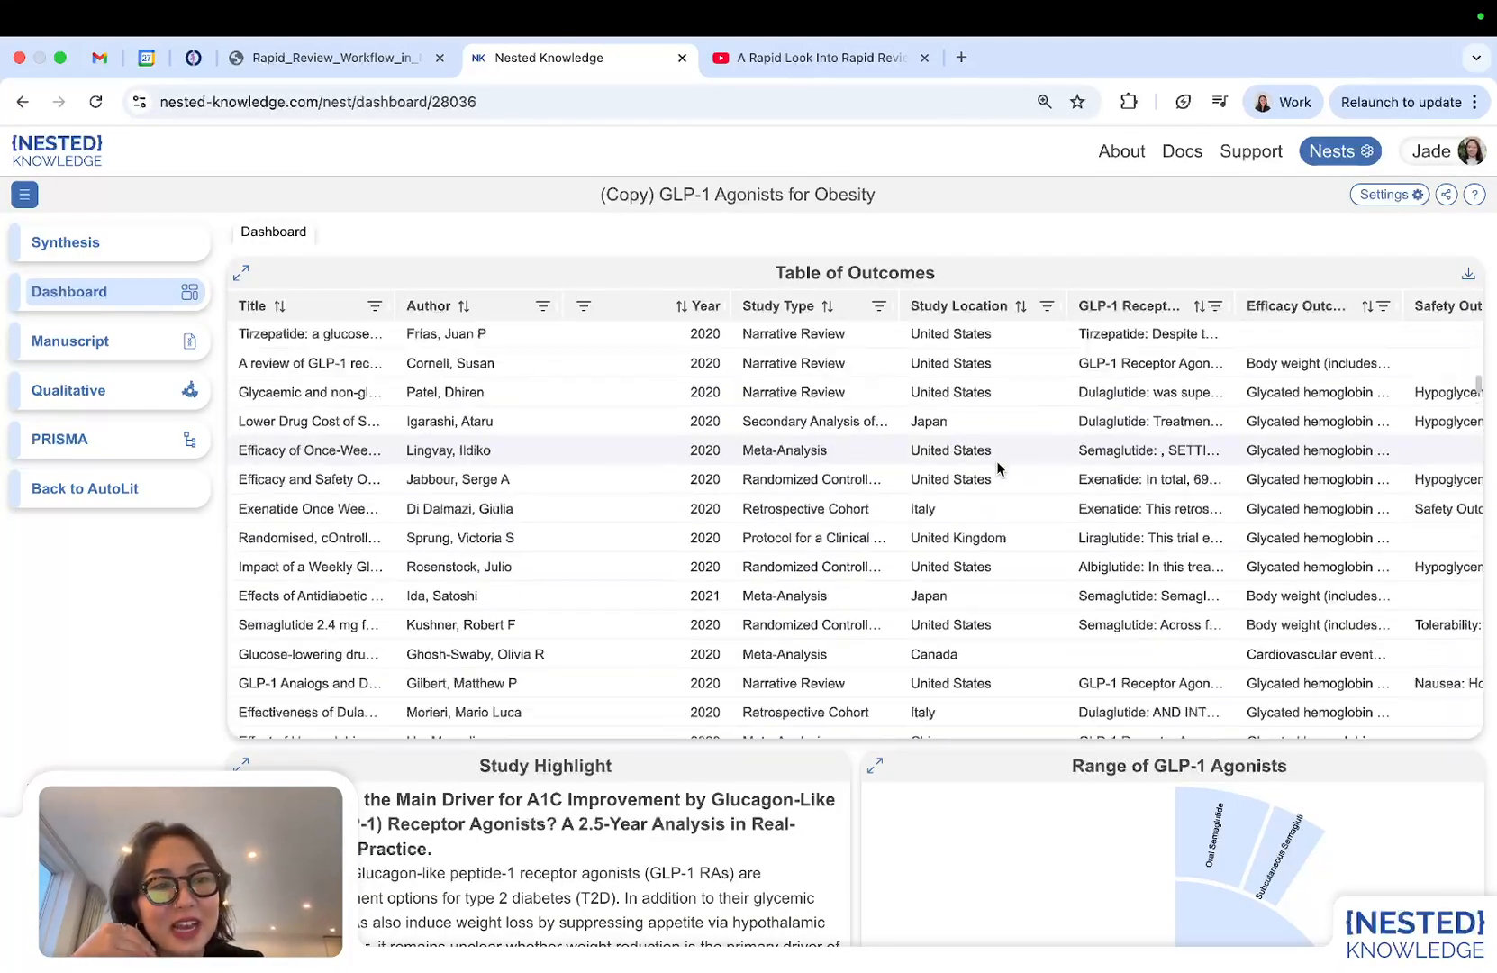
scroll(996, 461, "down", 5)
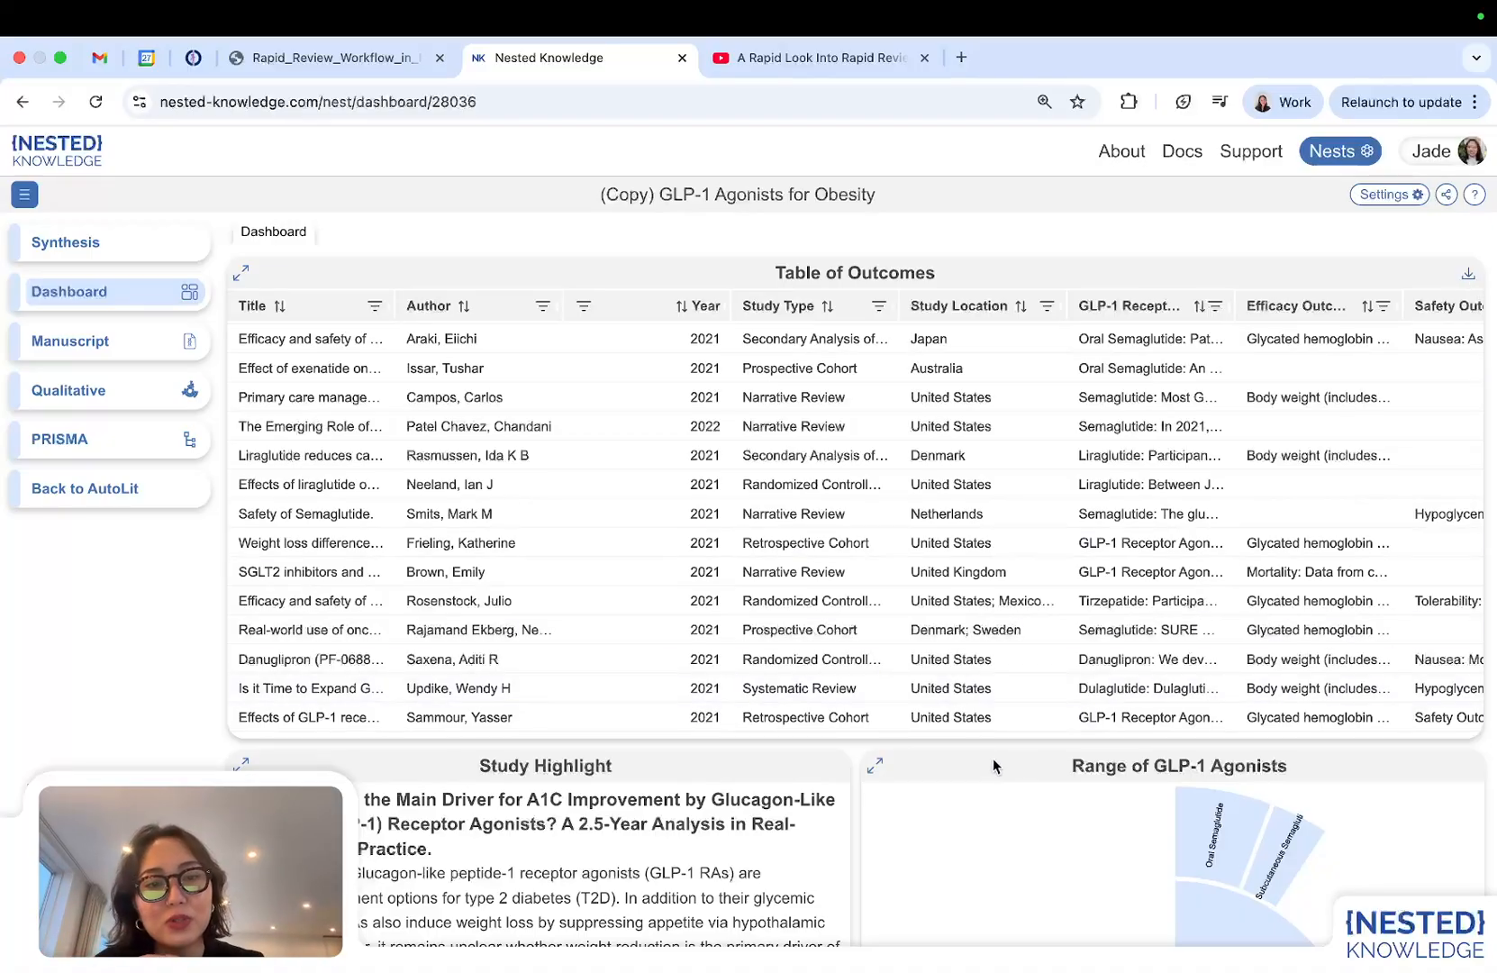
Examine the dashboard's Study Highlight abstract and the study counts per drug in the Range of GLP-1 Agonists chart.
scroll(992, 758, "down", 4)
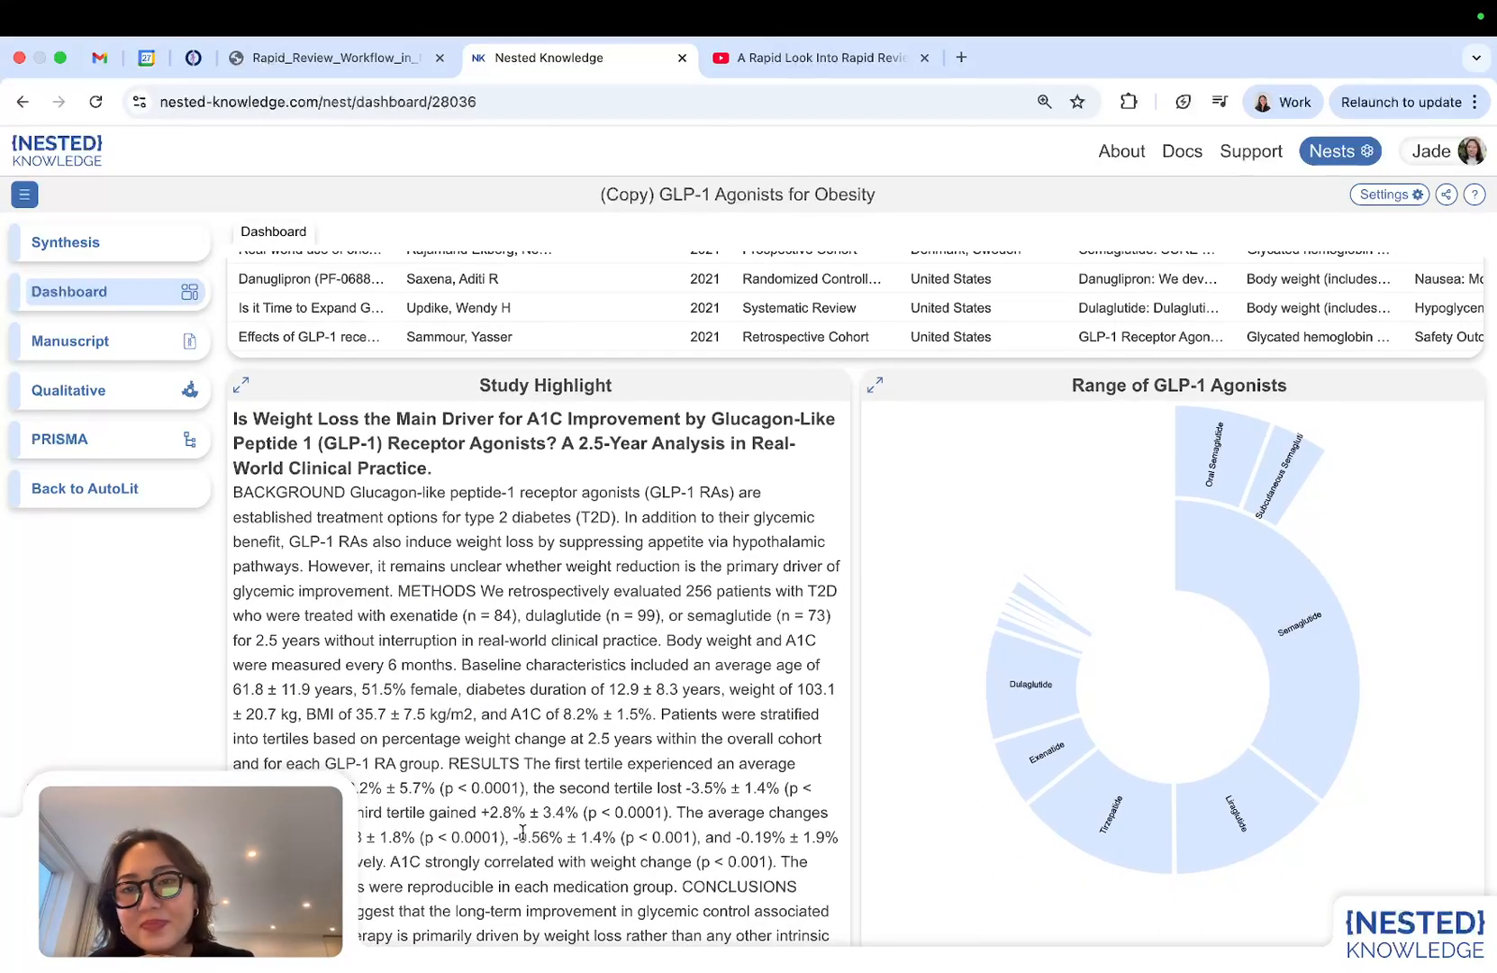
mouse_move(1200, 456)
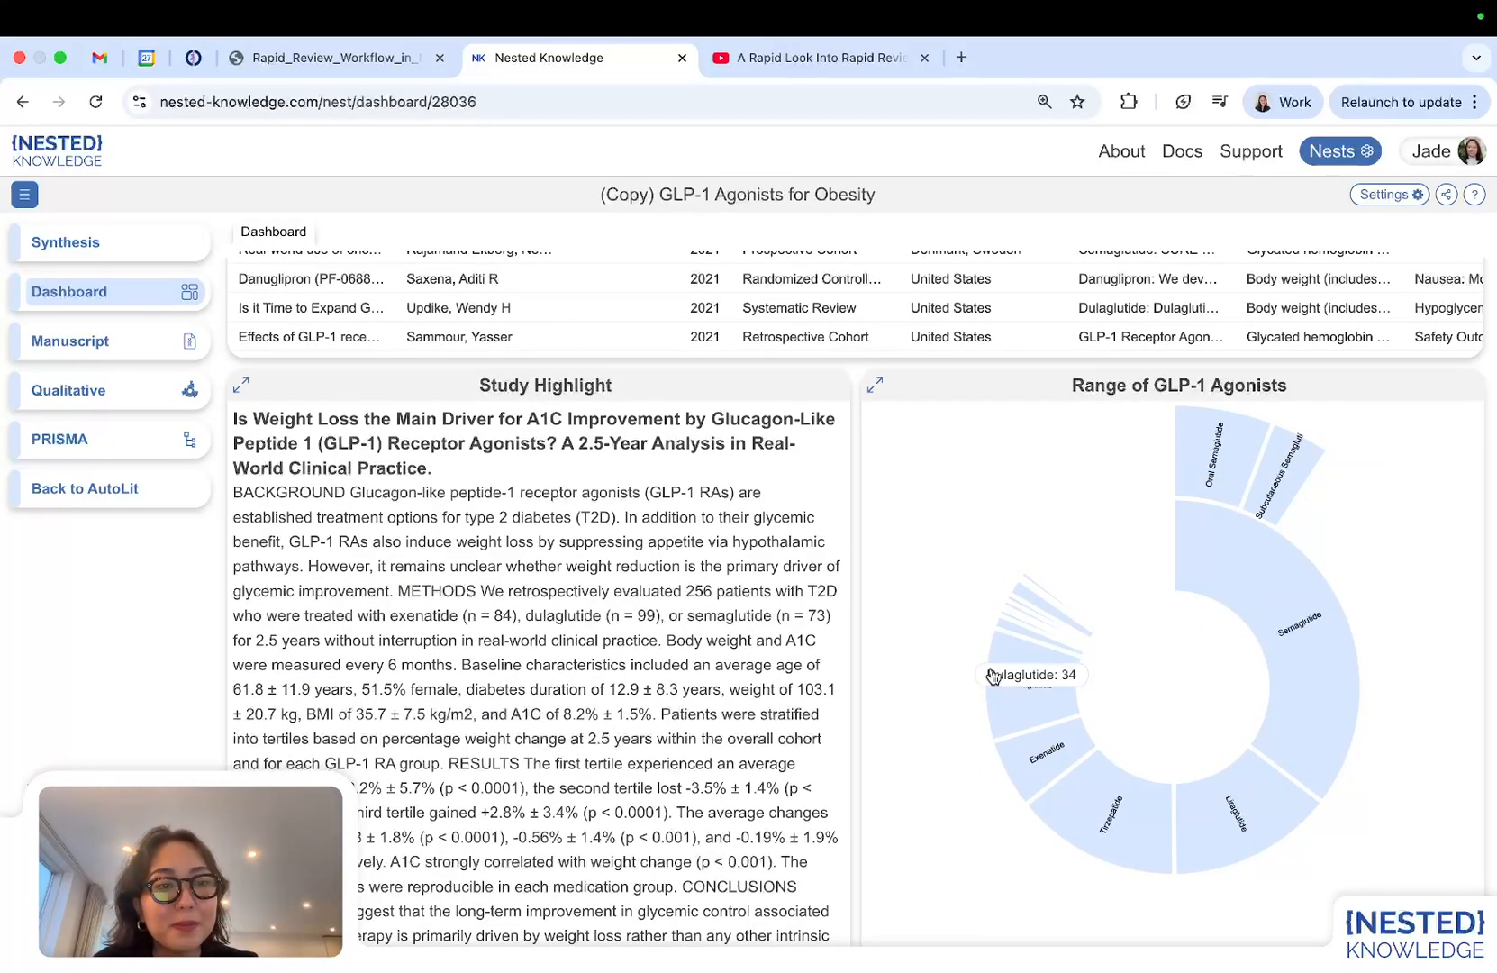
mouse_move(1264, 496)
mouse_move(1188, 565)
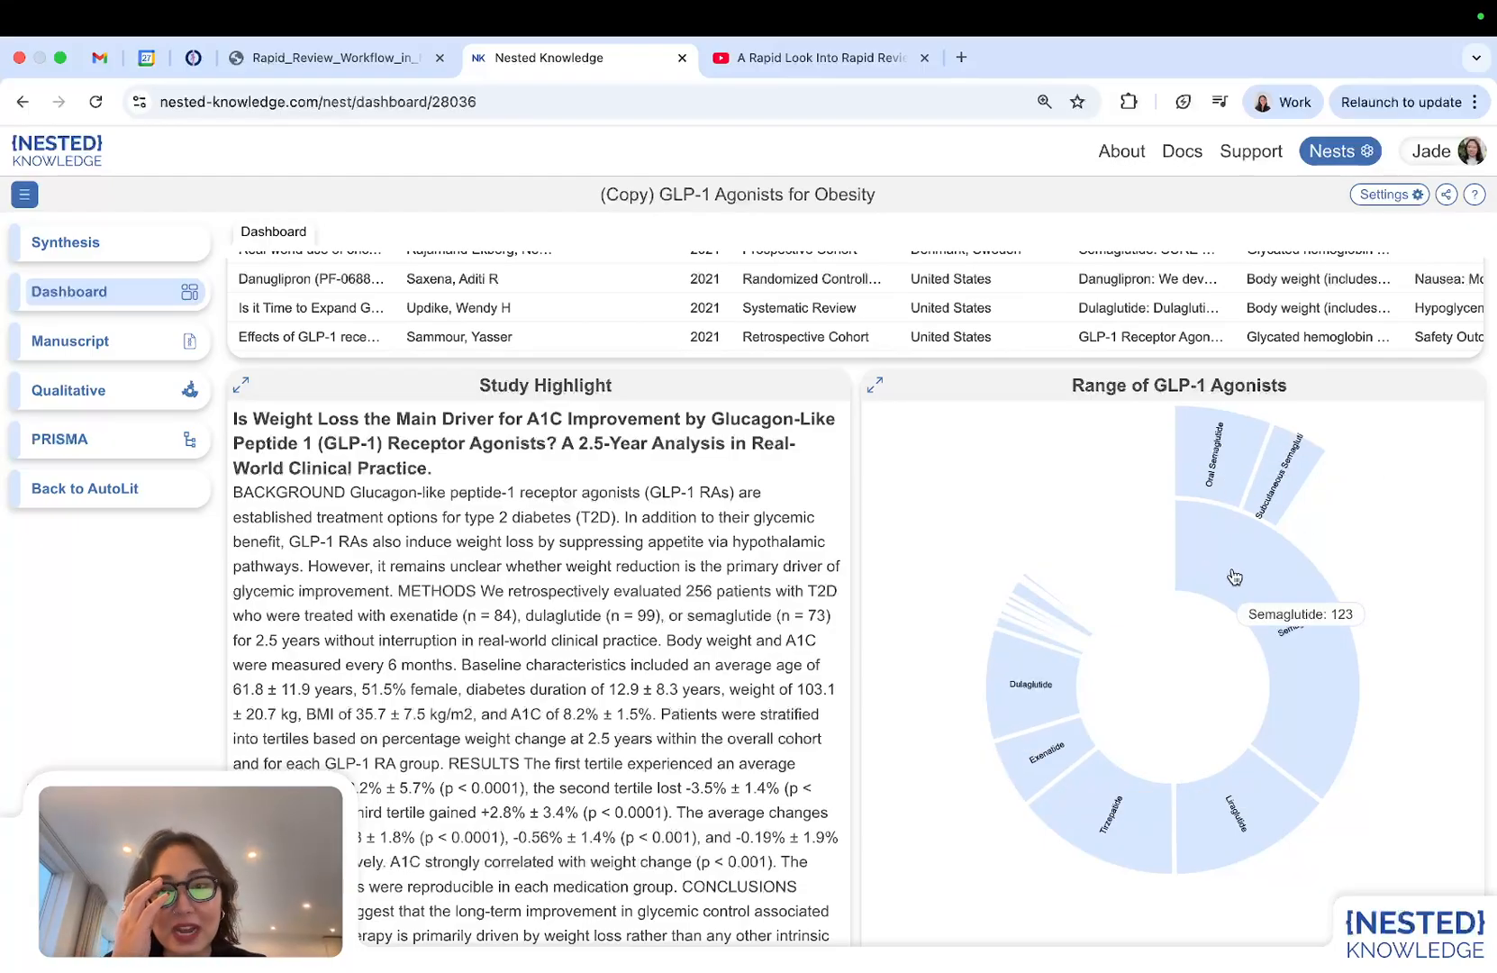
scroll(901, 499, "up", 4)
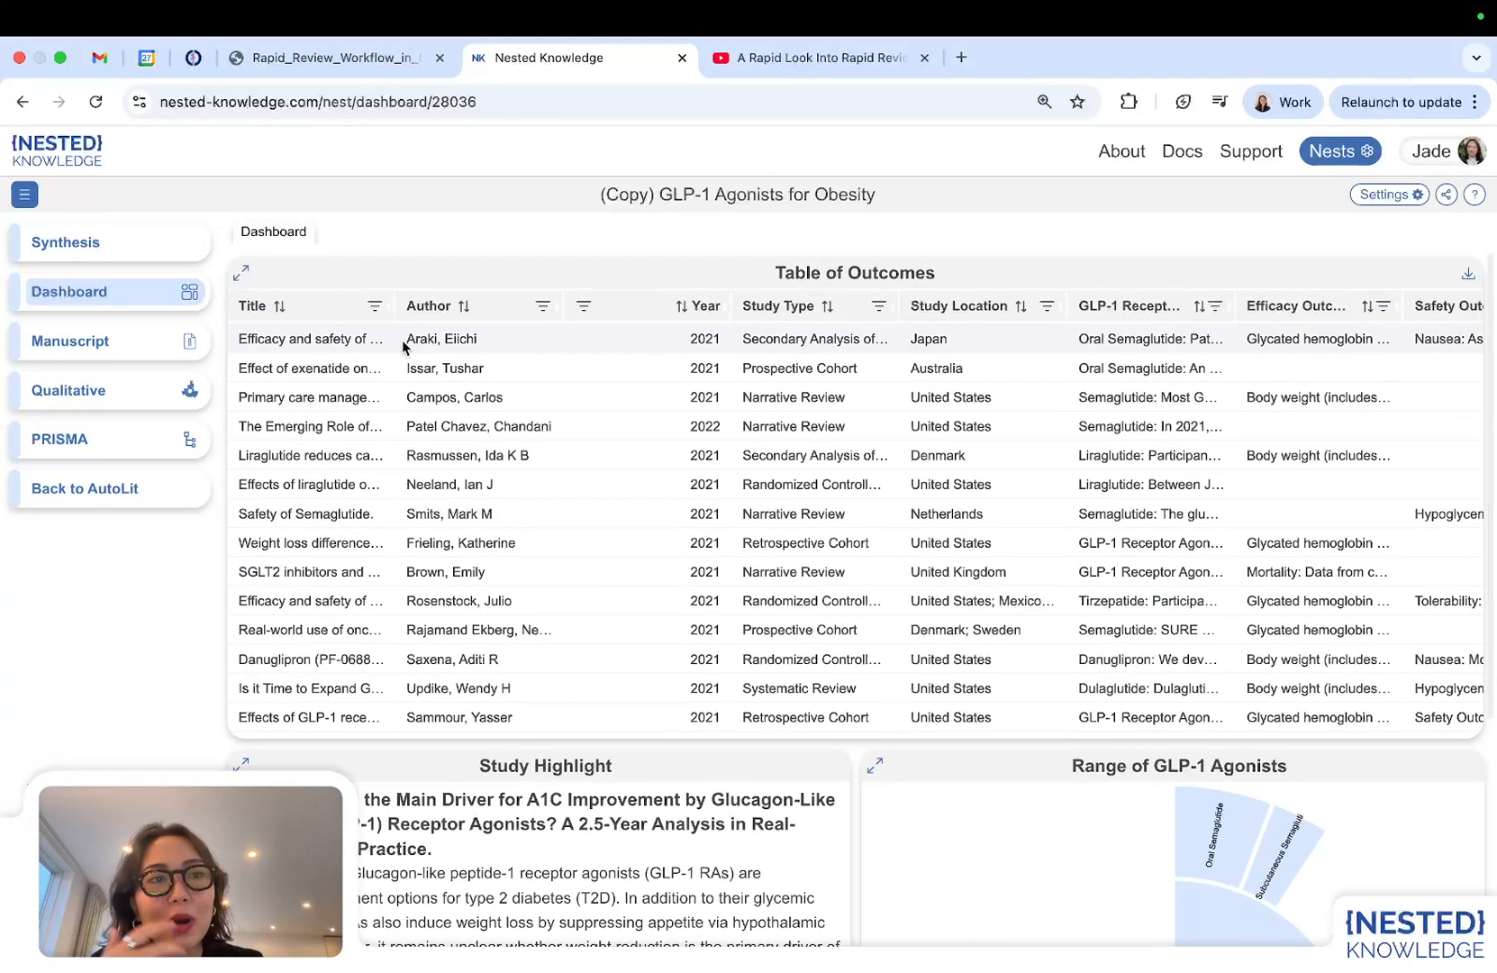
Open the nest's Manuscript with its outcomes table and reveal the option for downloading it.
left_click(120, 351)
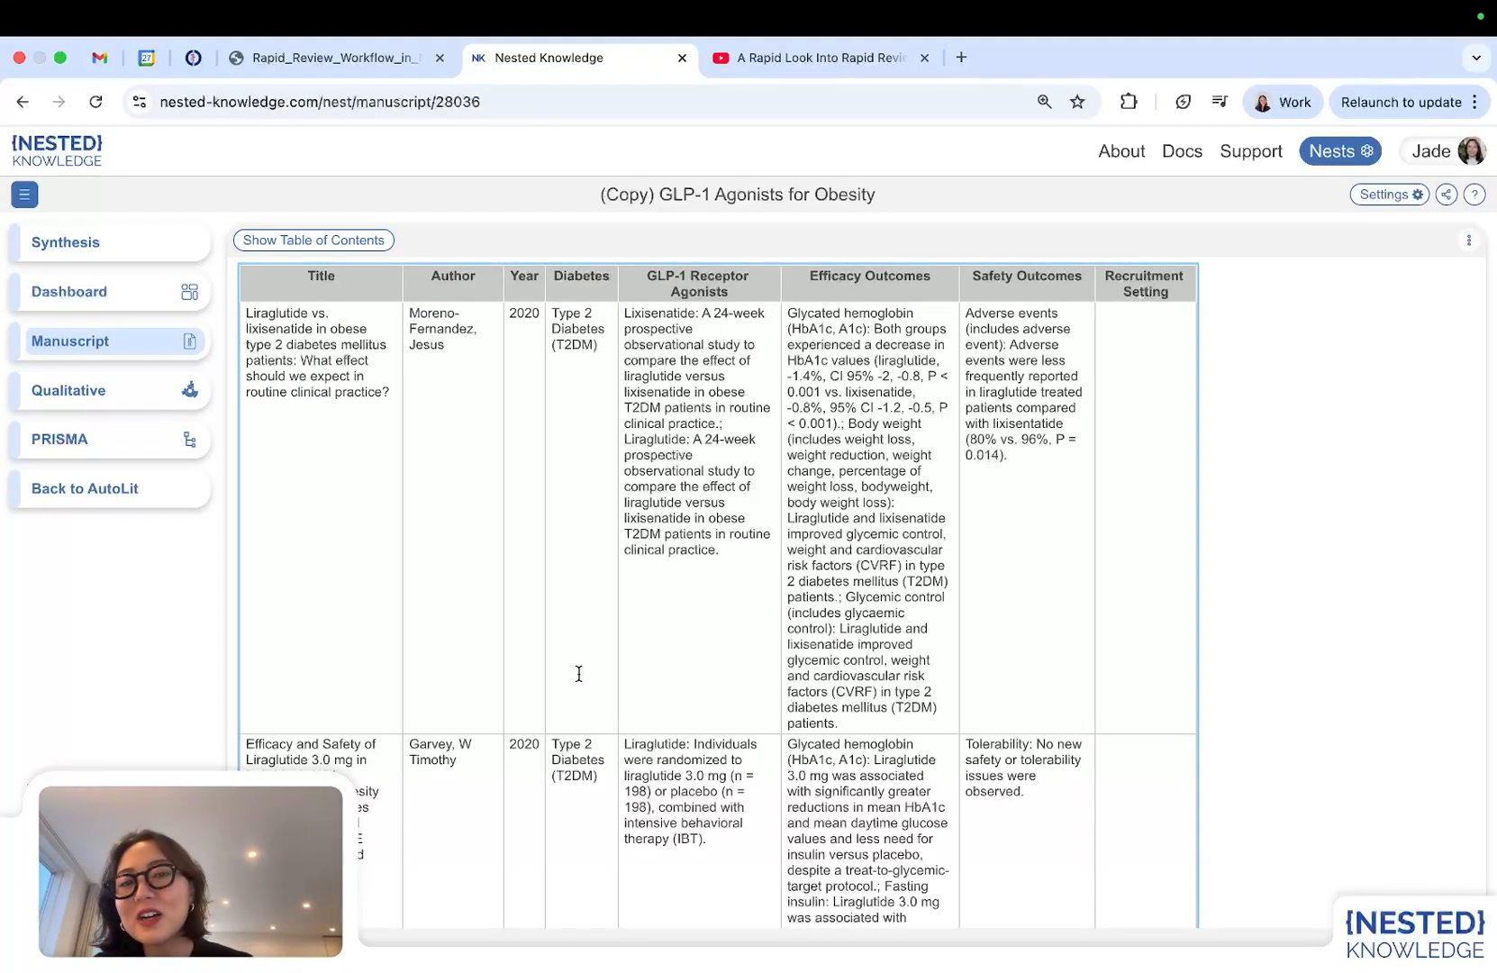
left_click(1469, 240)
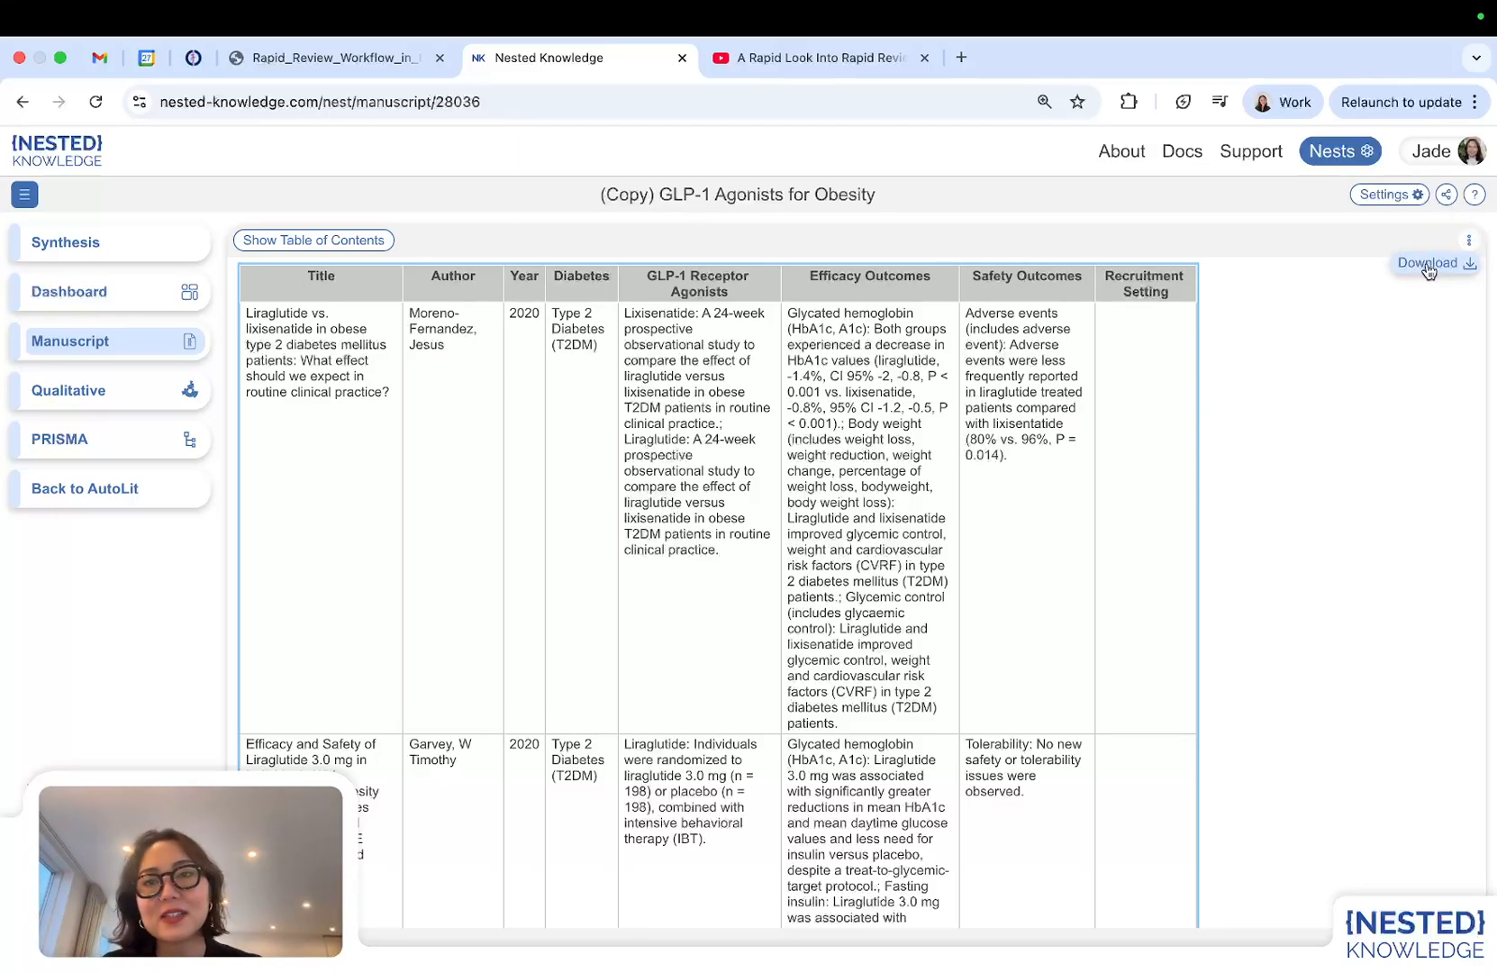
View the review's PRISMA flow diagram, return to the nest's AutoLit home page, and switch away from the browser's desktop.
left_click(157, 454)
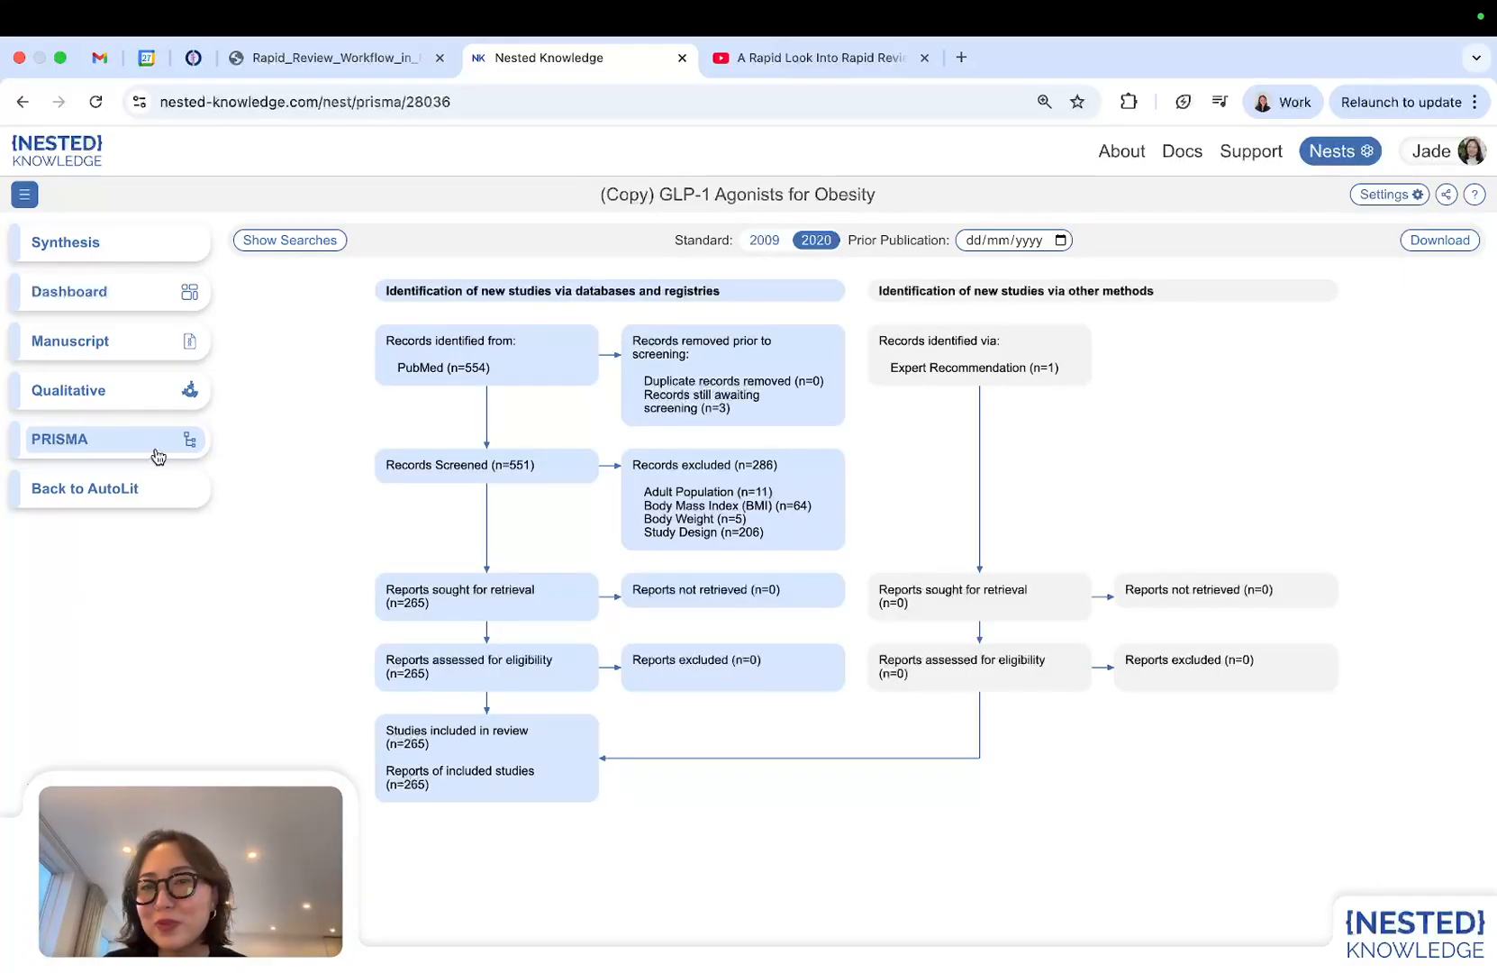
left_click(114, 488)
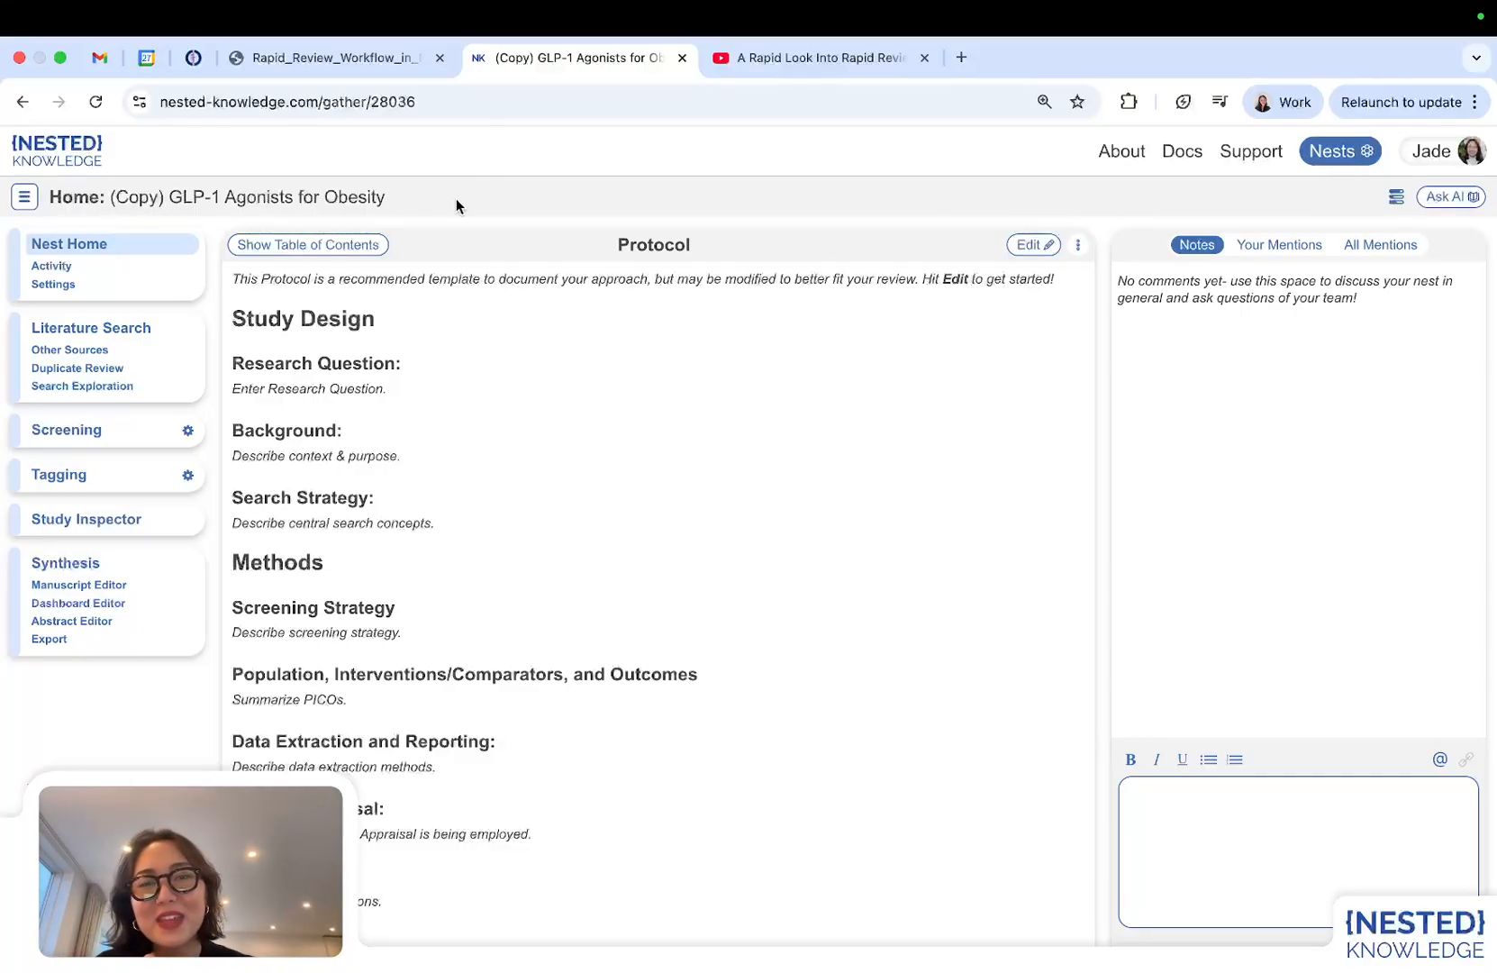
key("ctrl+Left")
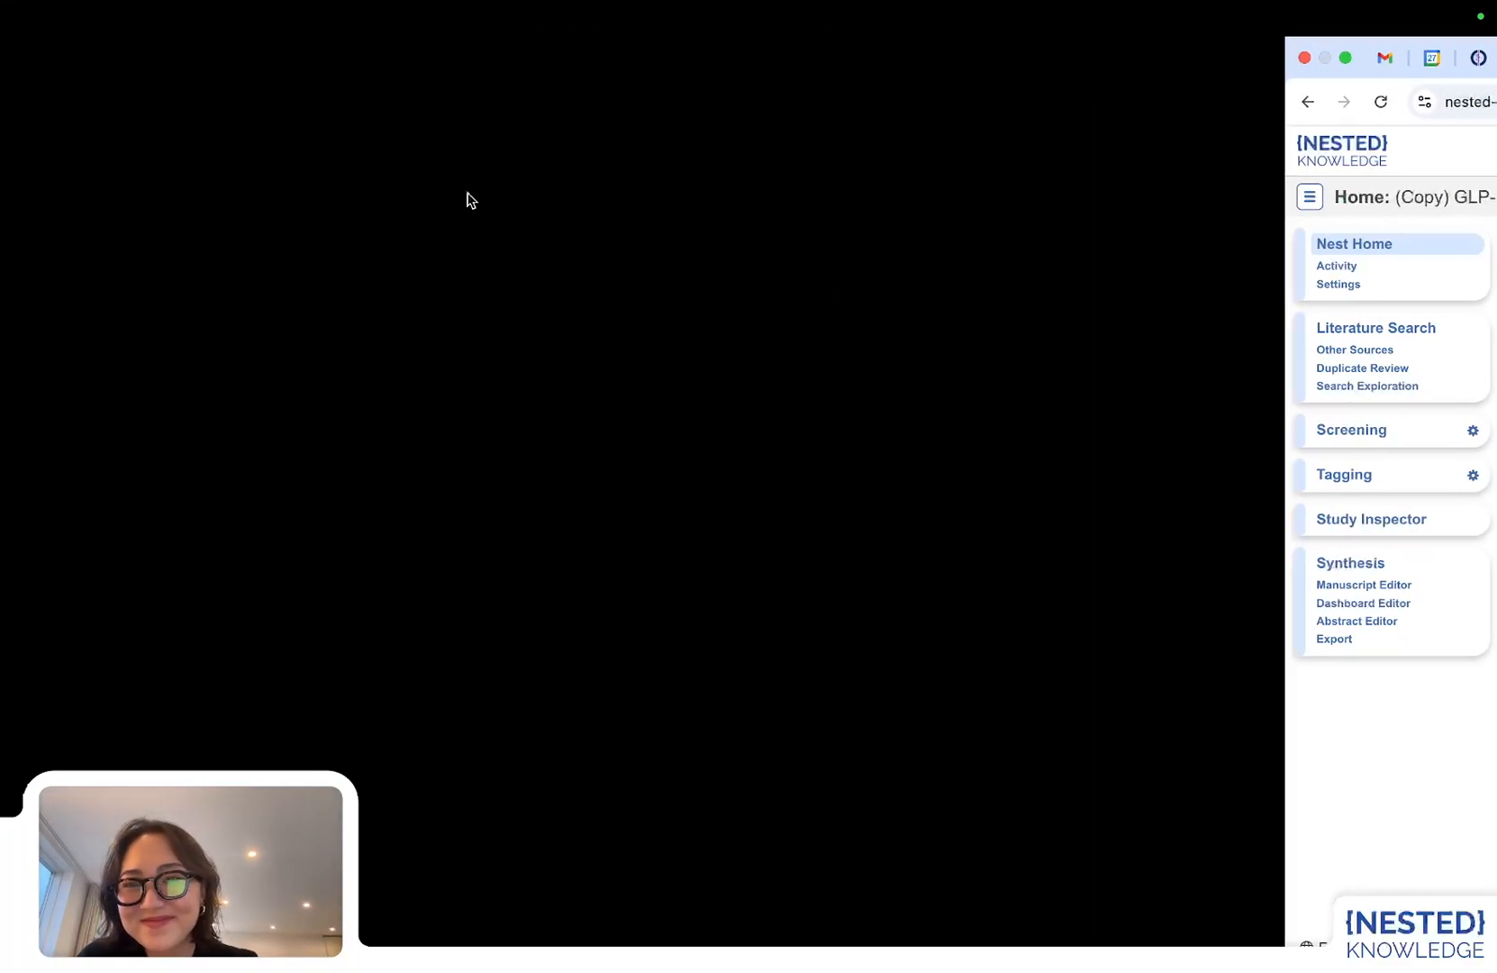